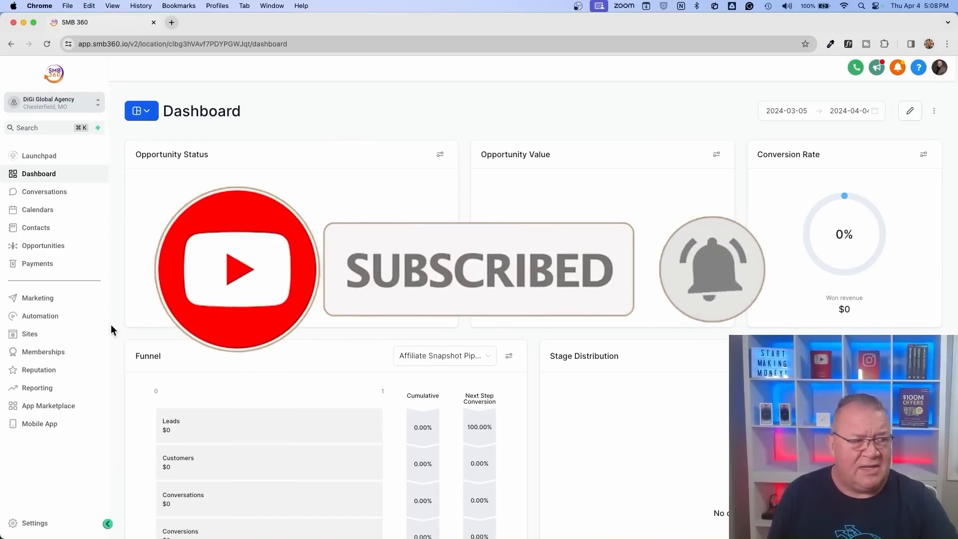
- Open the "1 - Google Rating" form from the Sites form builder list for editing
left_click(30, 334)
mouse_move(351, 90)
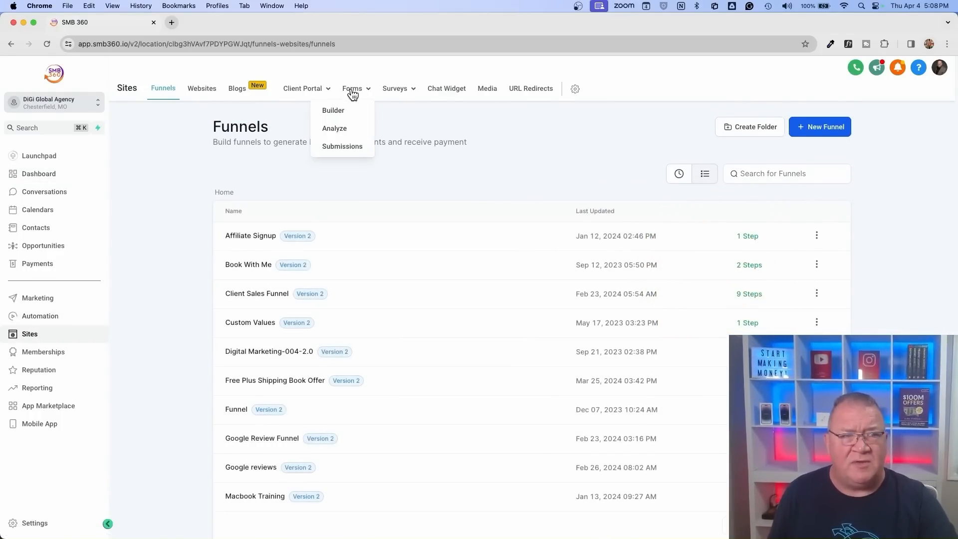
left_click(346, 111)
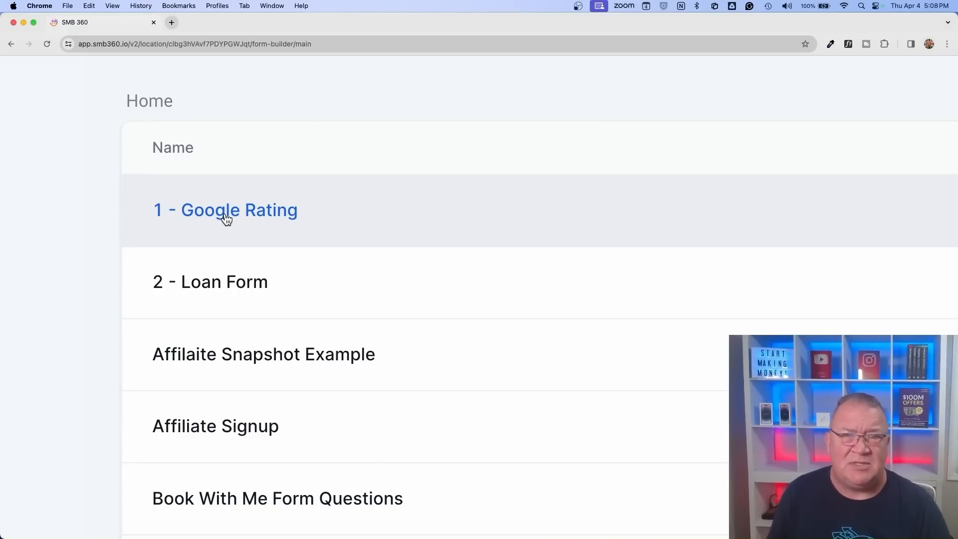
scroll(227, 220, "down", 5)
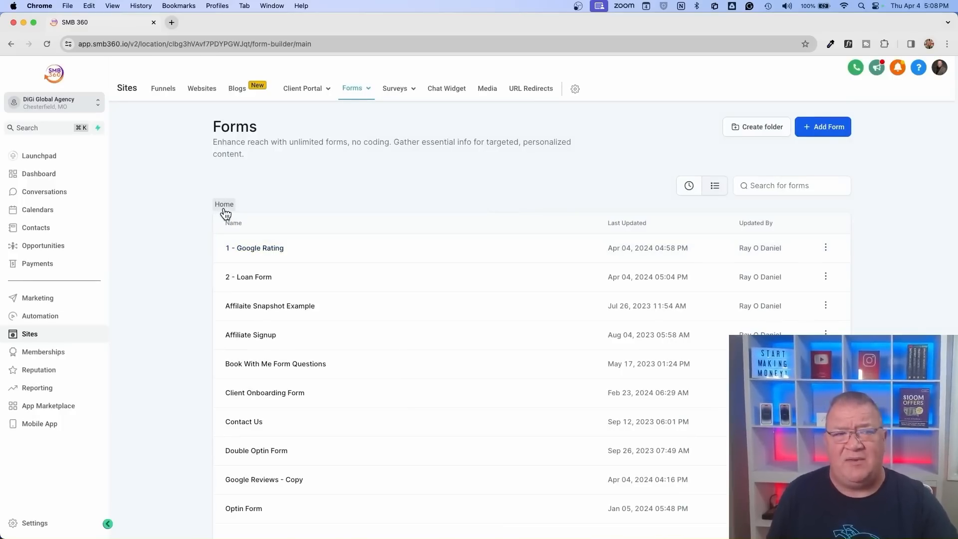
left_click(253, 248)
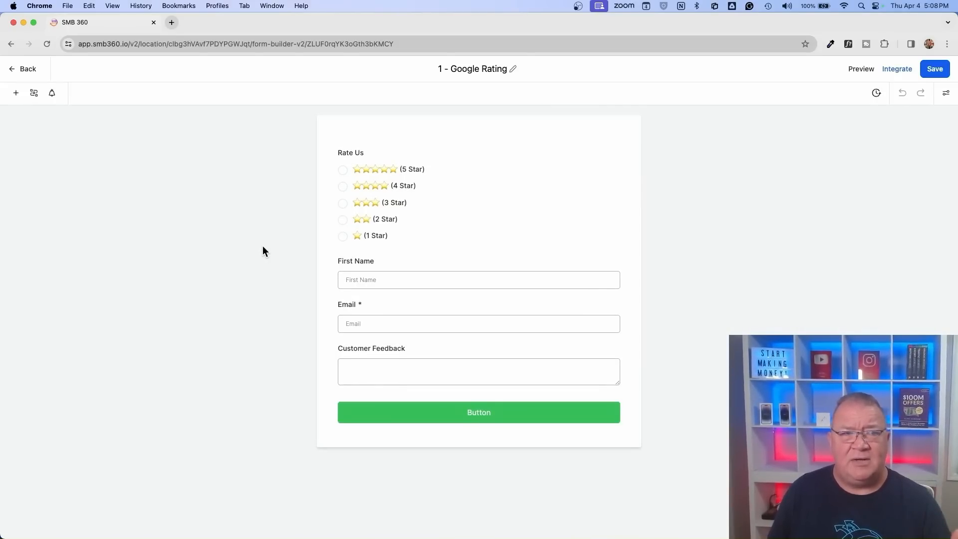
- Look through the quick-add form elements and the custom field groups available for the form
left_click(16, 94)
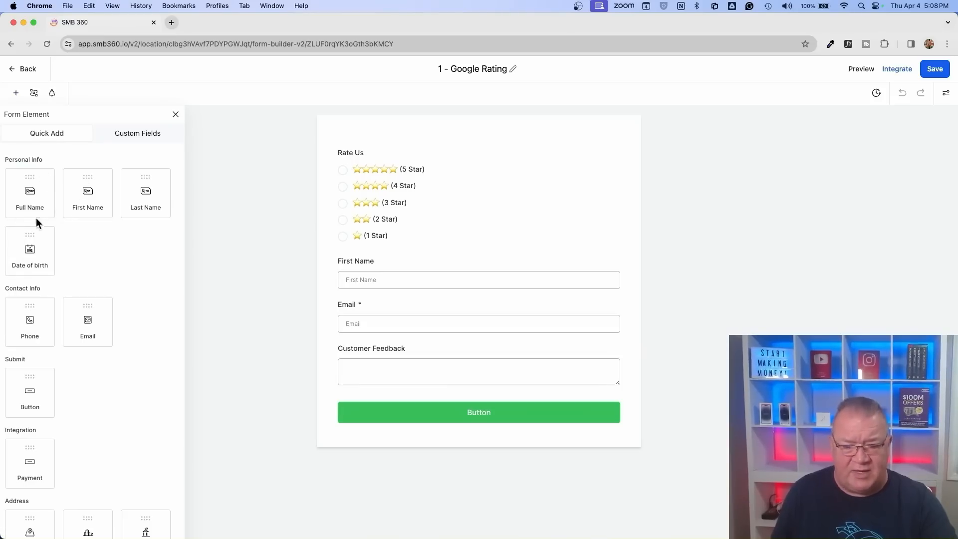
scroll(70, 200, "down", 2)
scroll(70, 202, "down", 5)
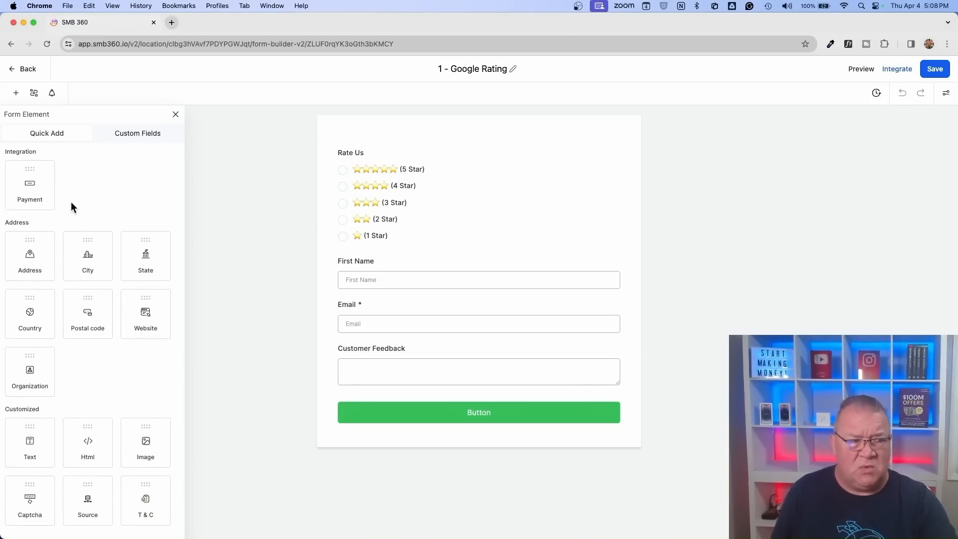
scroll(71, 202, "up", 6)
left_click(140, 138)
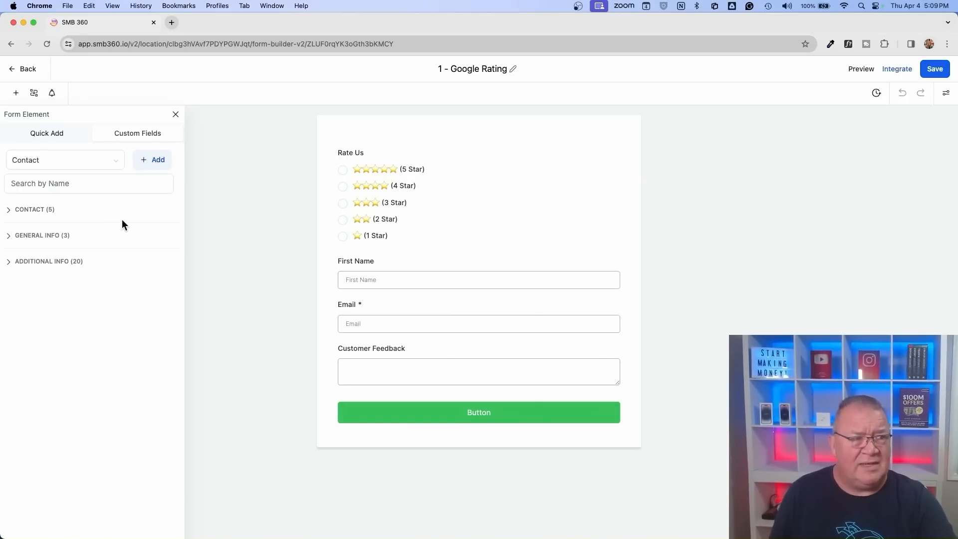
left_click(40, 134)
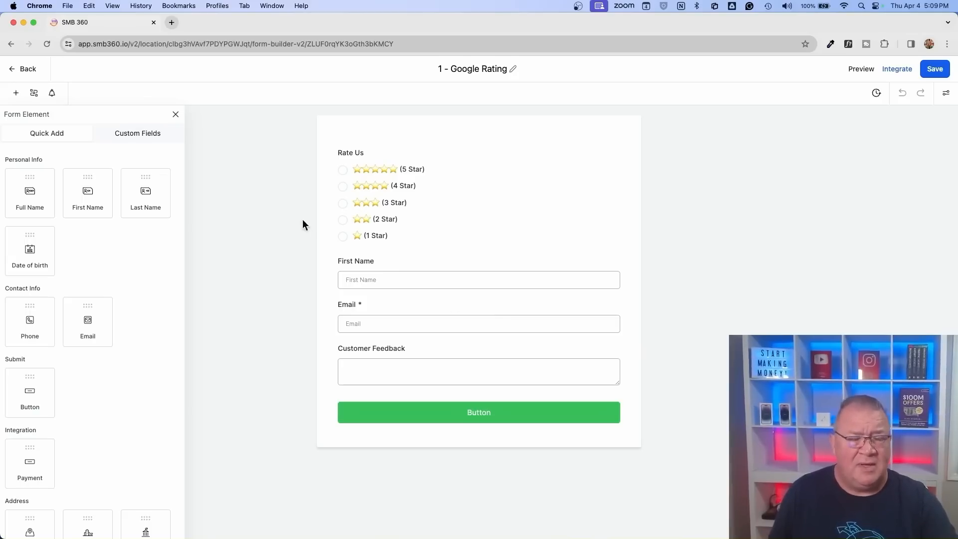
- Check the Rate Us field's settings and view the form's list of conditions, closing it again
left_click(415, 212)
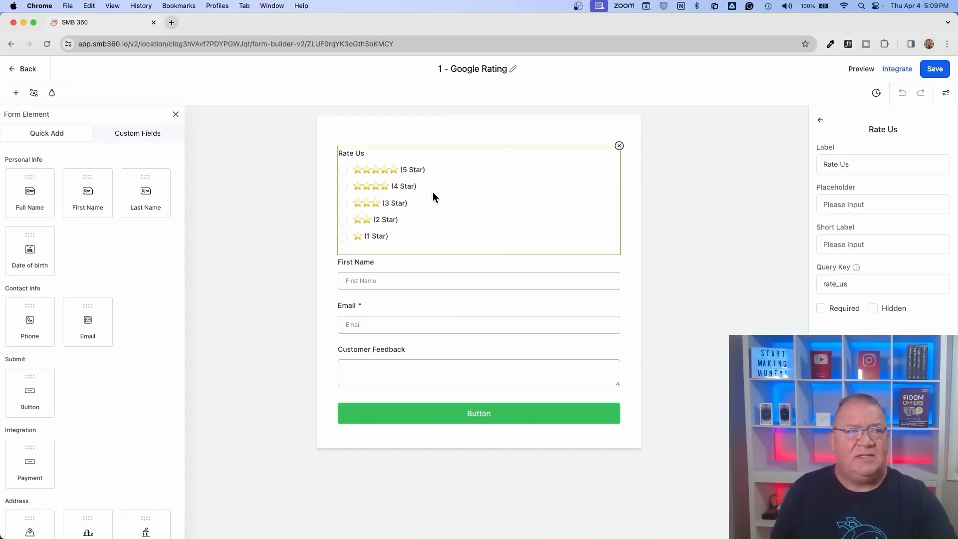
left_click(174, 116)
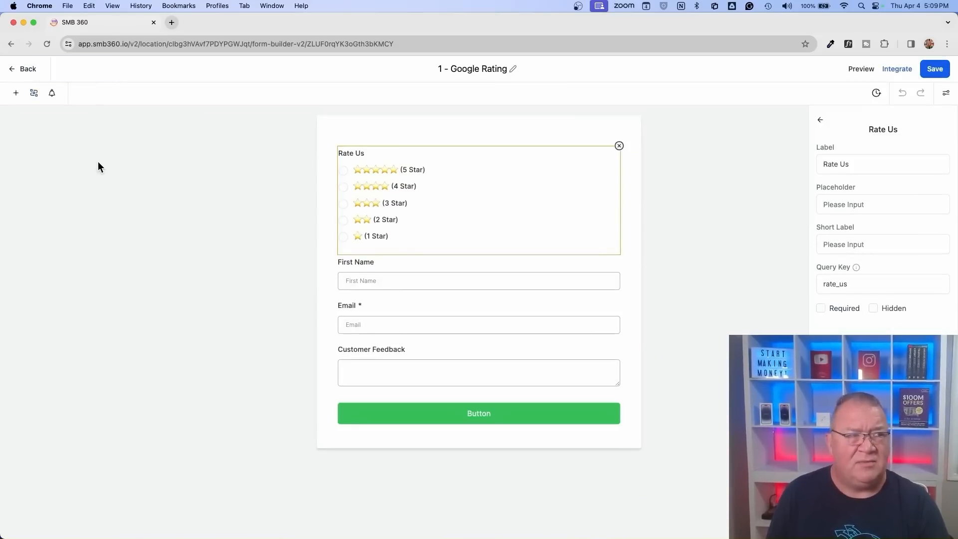
left_click(34, 94)
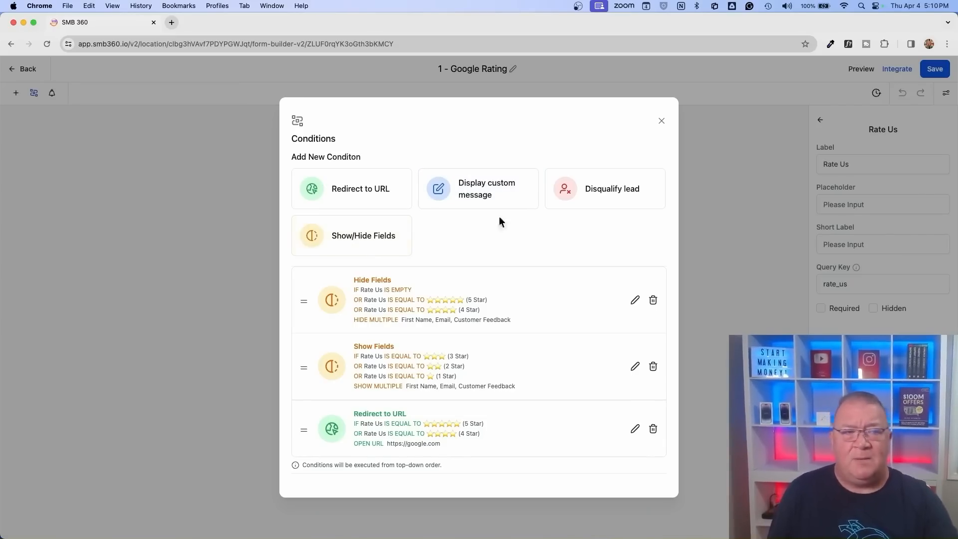
left_click(661, 122)
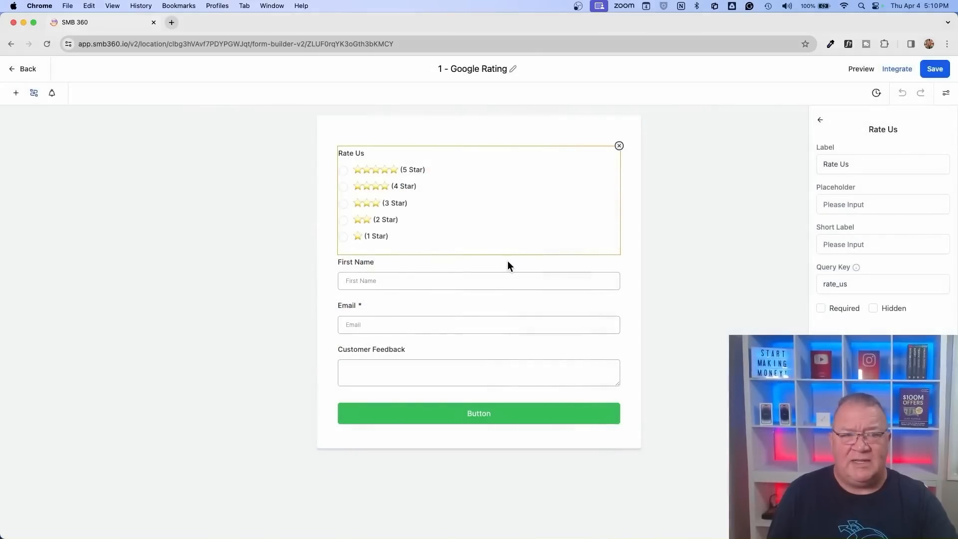
- Preview the form and test the 3 Star, 2 Star and 1 Star ratings
left_click(859, 70)
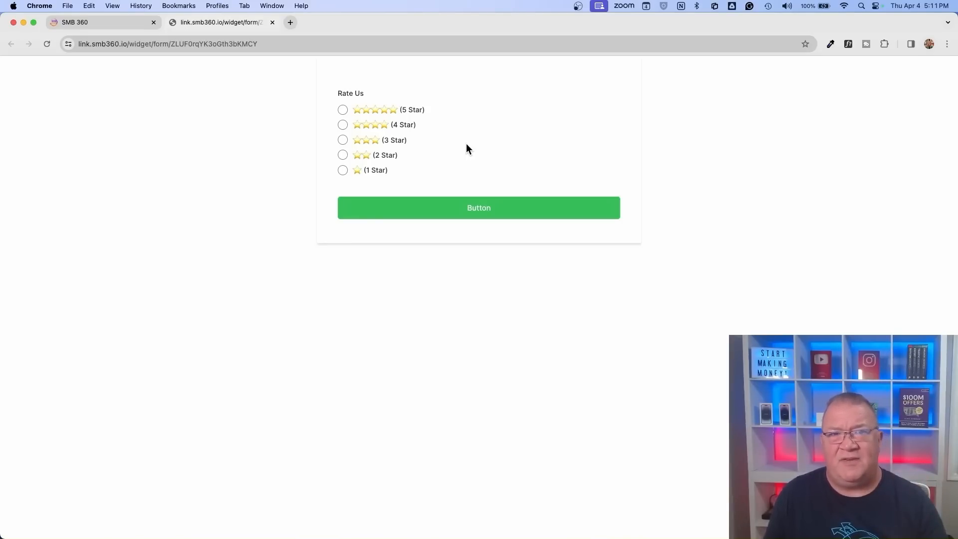
left_click(343, 140)
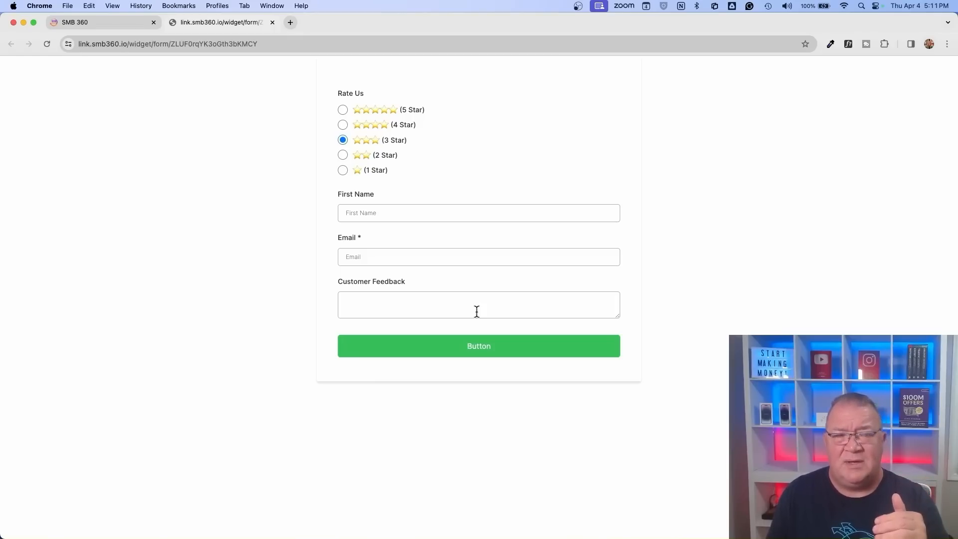
left_click(343, 154)
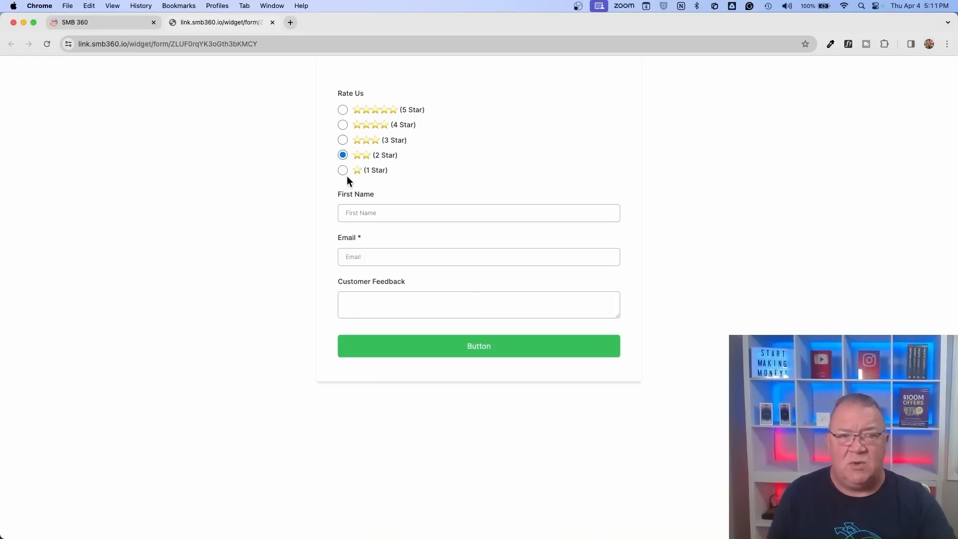
left_click(343, 170)
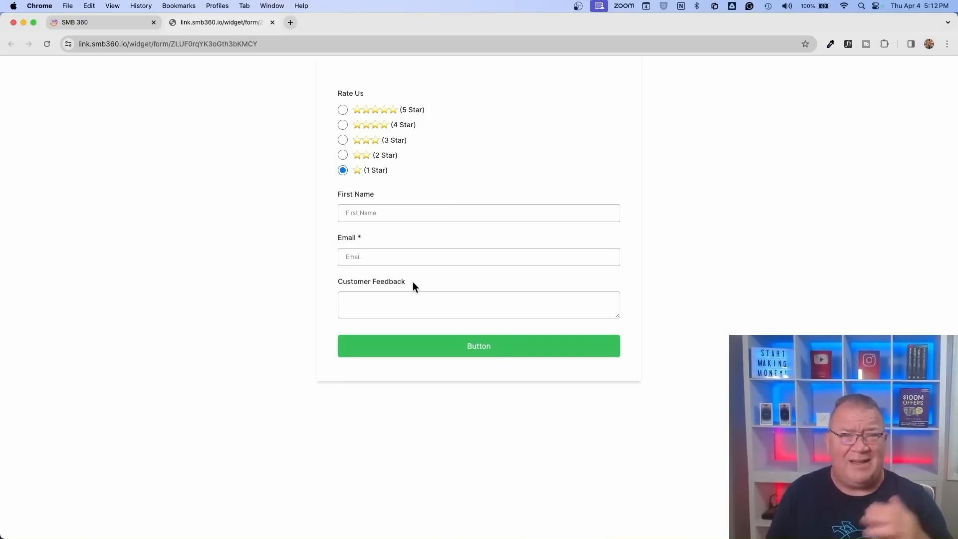
- Return to the form builder and examine the Hide Fields, Show Fields and Redirect to URL conditions and the available condition types
left_click(108, 25)
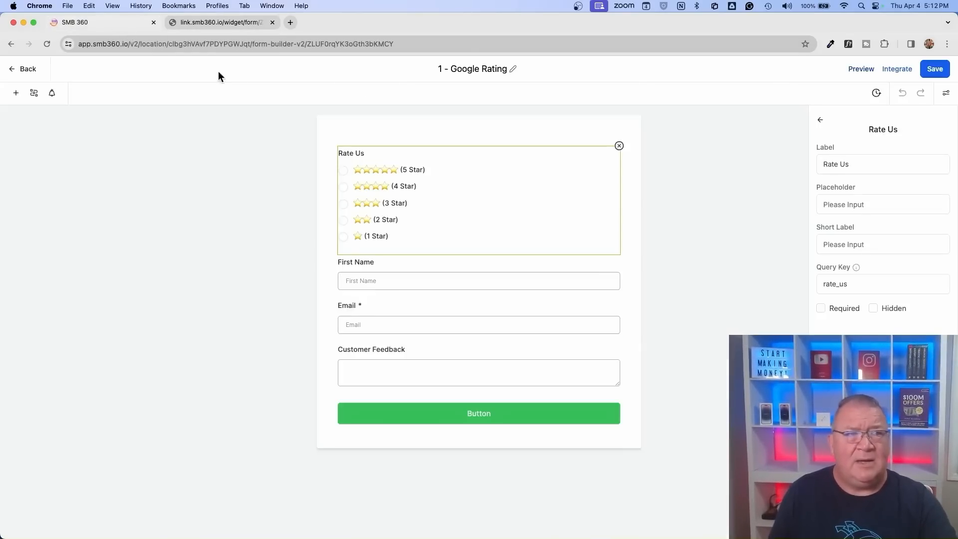
left_click(34, 93)
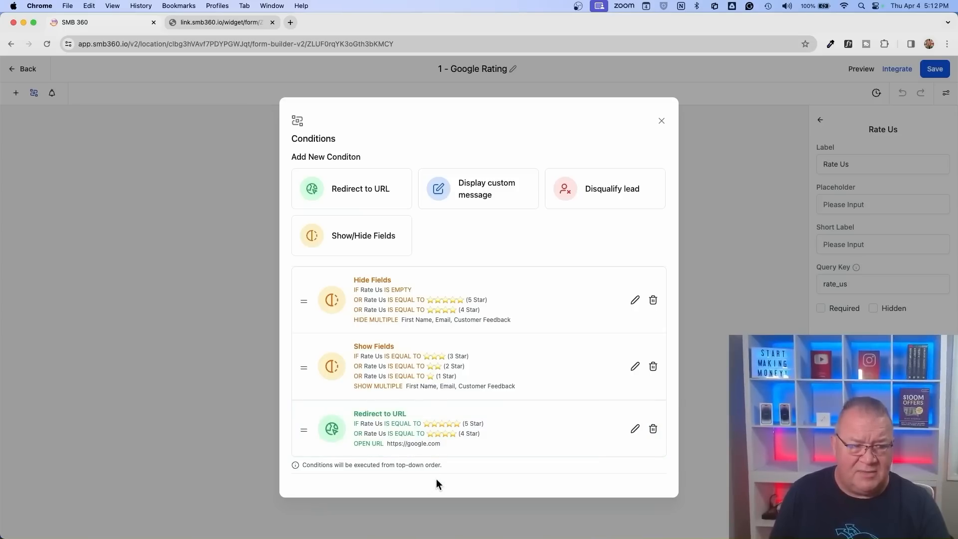
scroll(437, 478, "up", 5)
scroll(437, 478, "left", 3)
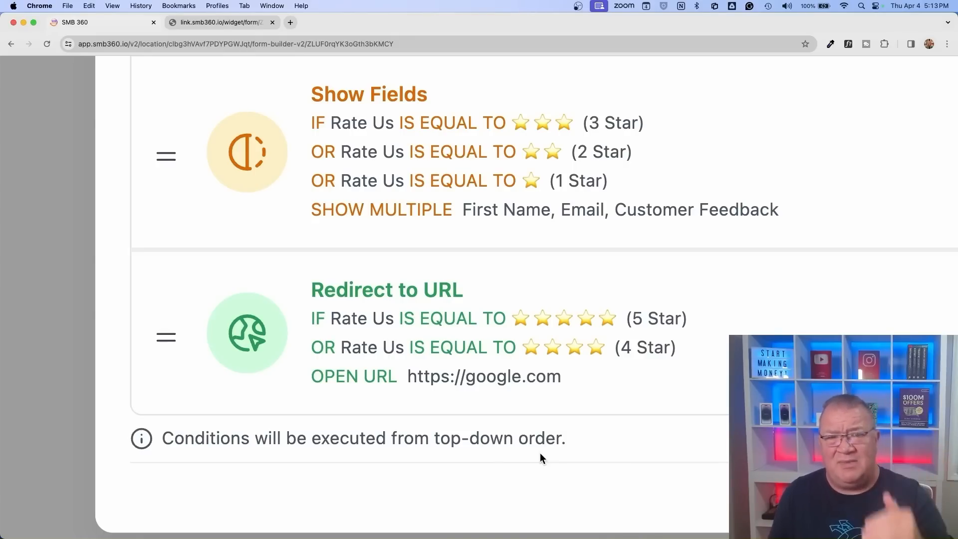
scroll(540, 453, "down", 5)
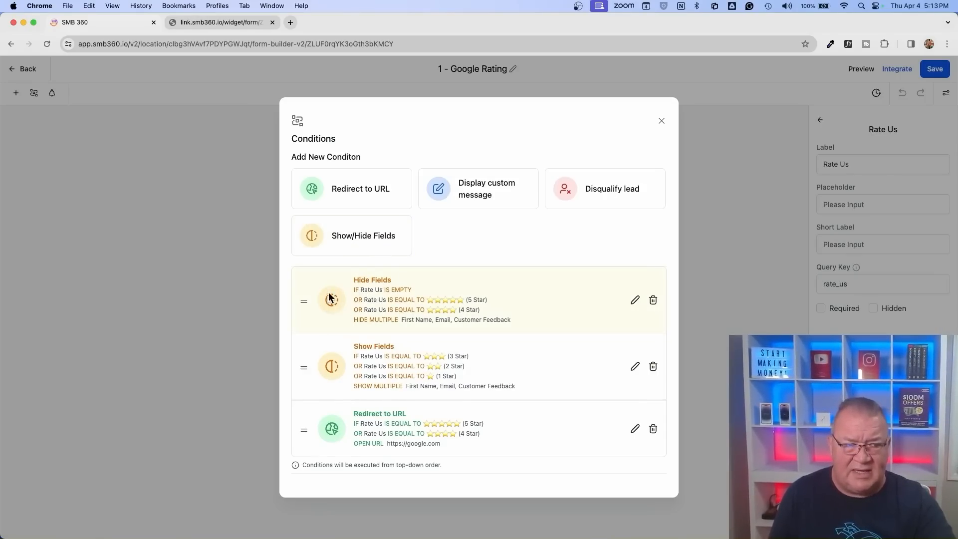
scroll(334, 307, "up", 5)
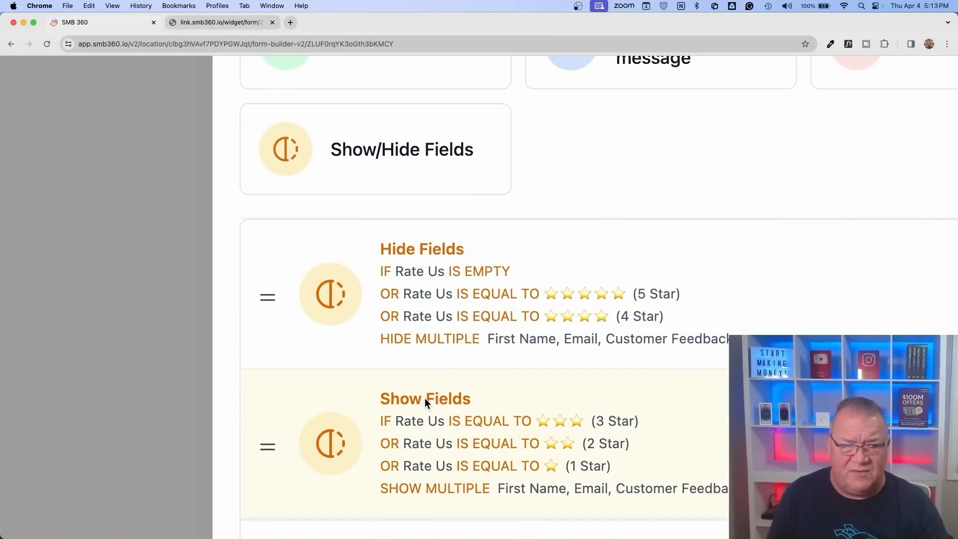
scroll(424, 397, "down", 5)
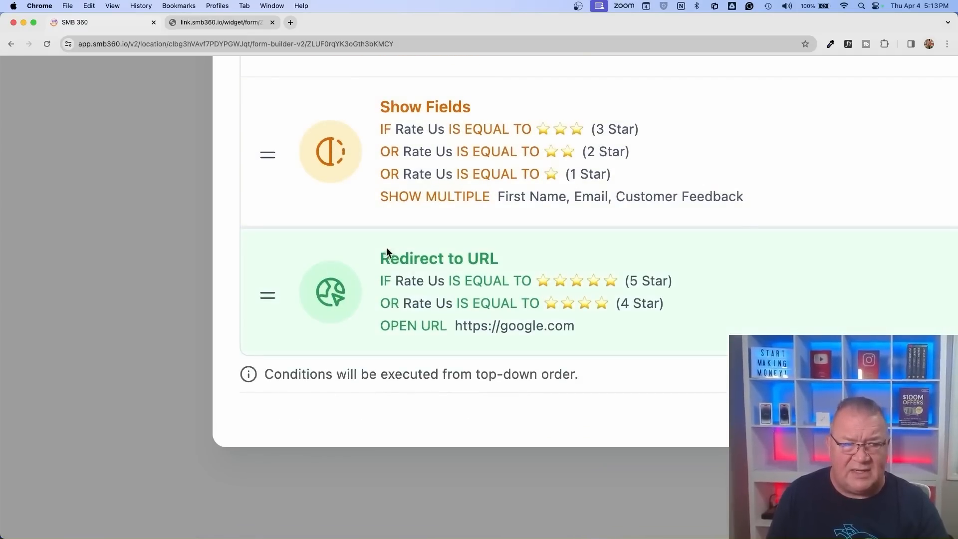
scroll(430, 301, "up", 10)
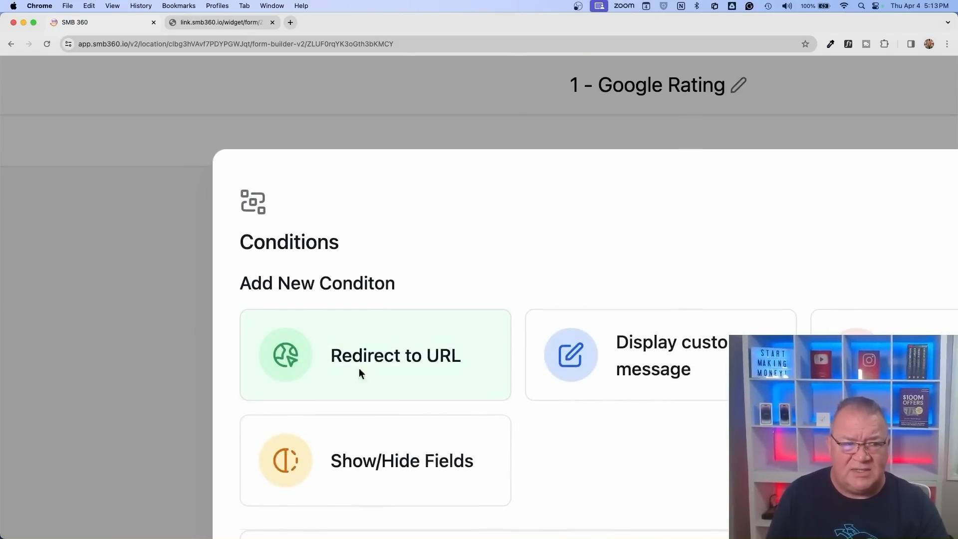
scroll(591, 418, "down", 5)
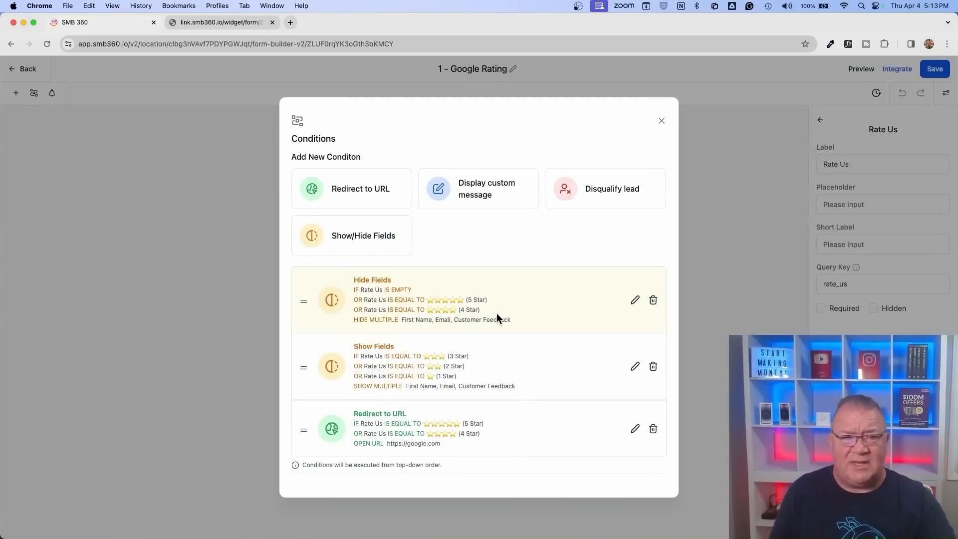
- Review the rules and hidden fields inside the Hide Fields condition, and return to the conditions list
left_click(636, 302)
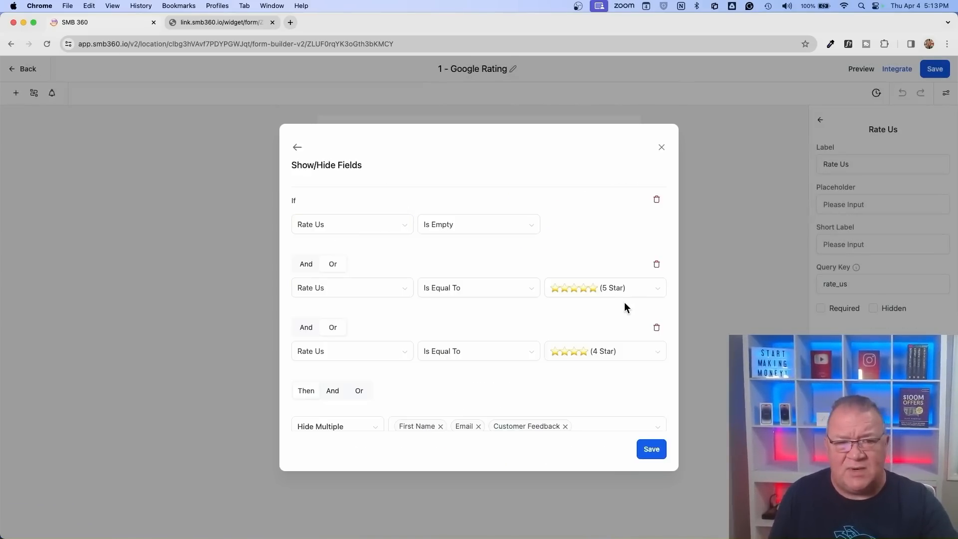
scroll(616, 283, "down", 1)
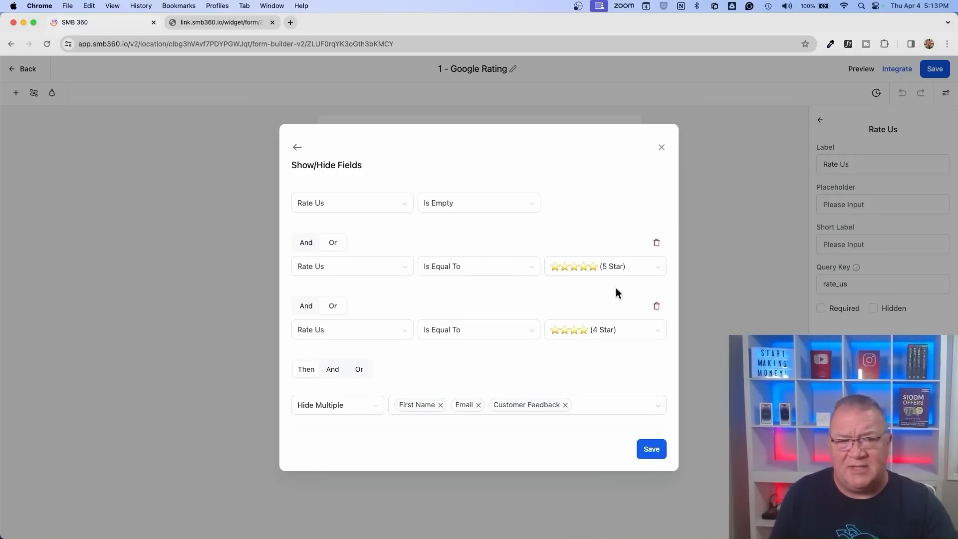
scroll(616, 289, "up", 1)
left_click(297, 147)
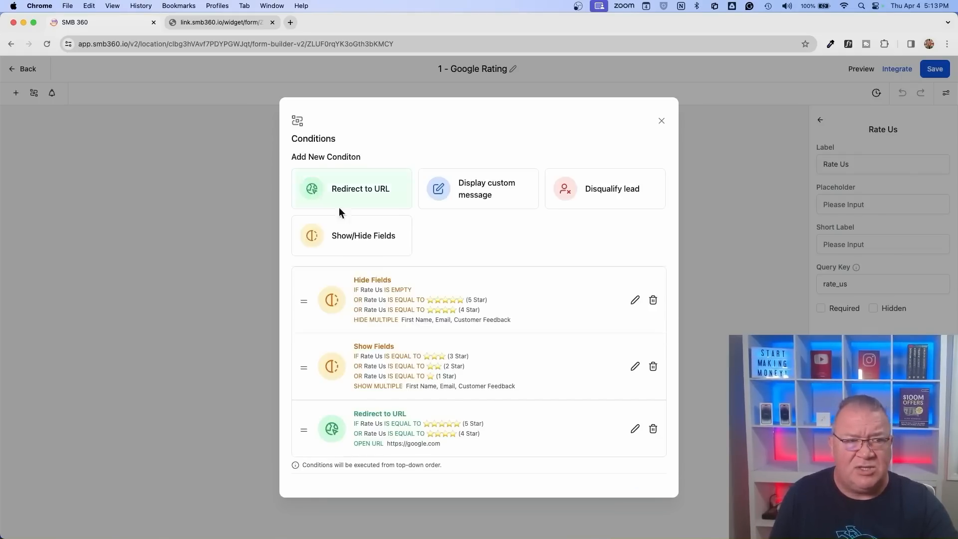
left_click(351, 239)
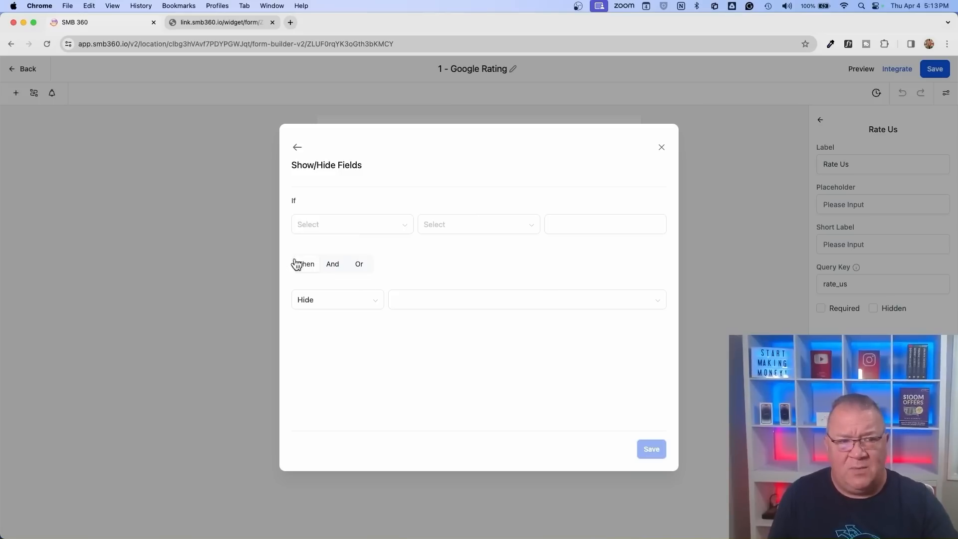
left_click(405, 228)
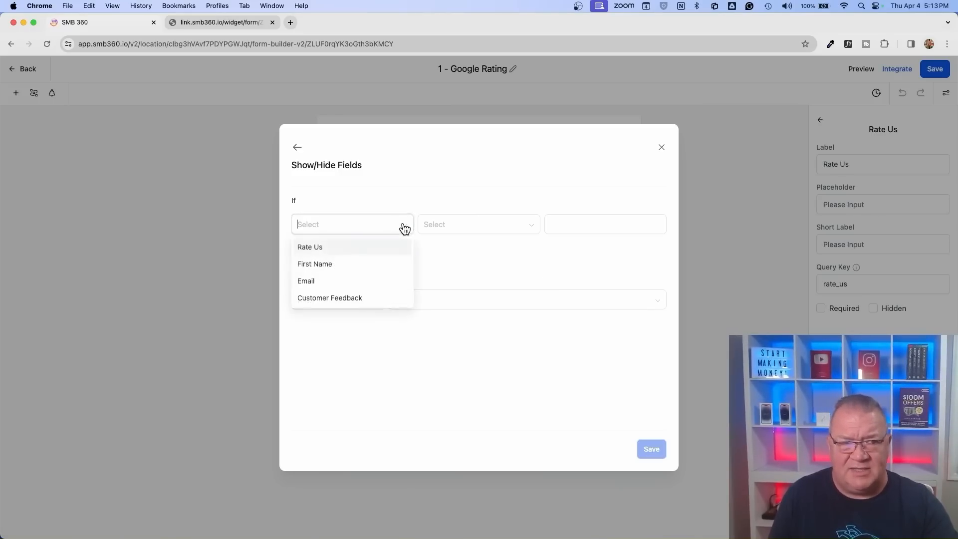
left_click(341, 253)
left_click(475, 231)
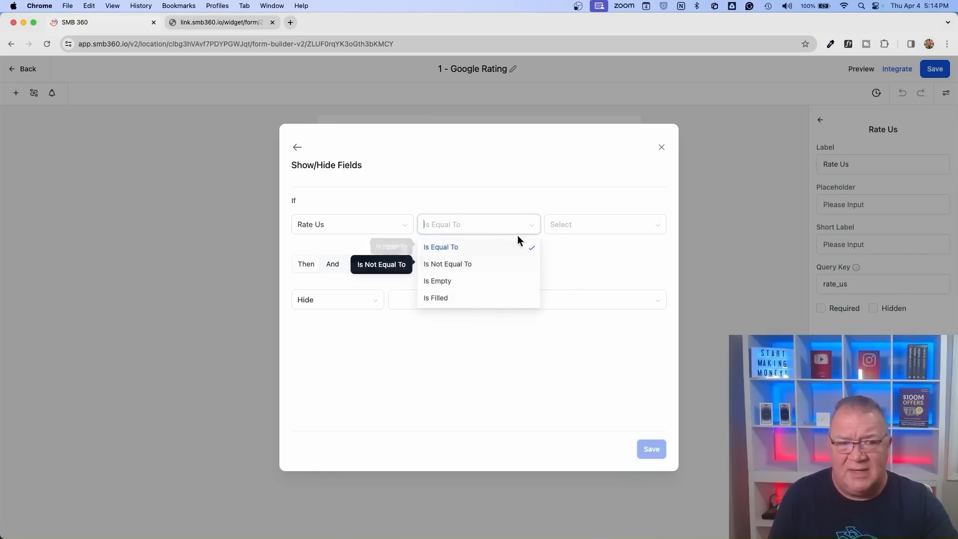
left_click(513, 265)
left_click(579, 232)
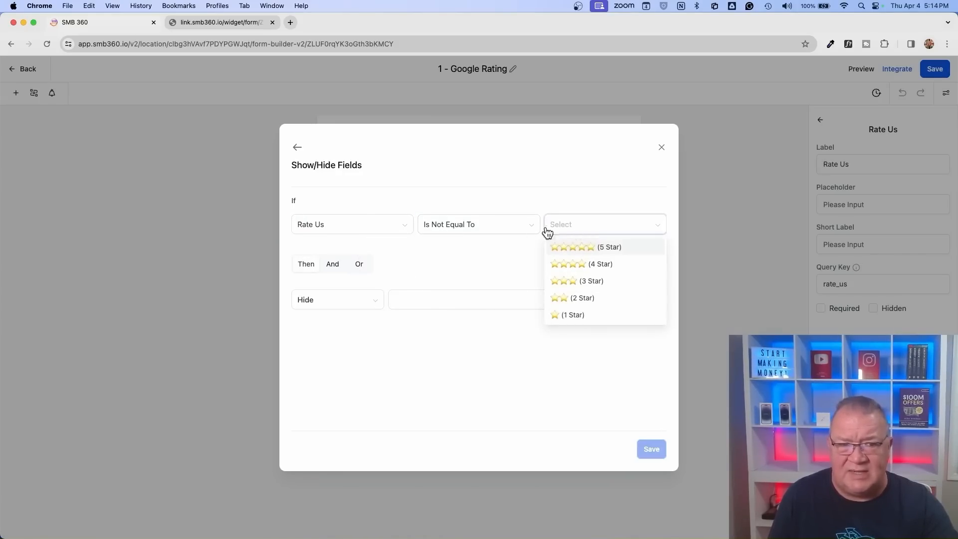
left_click(297, 147)
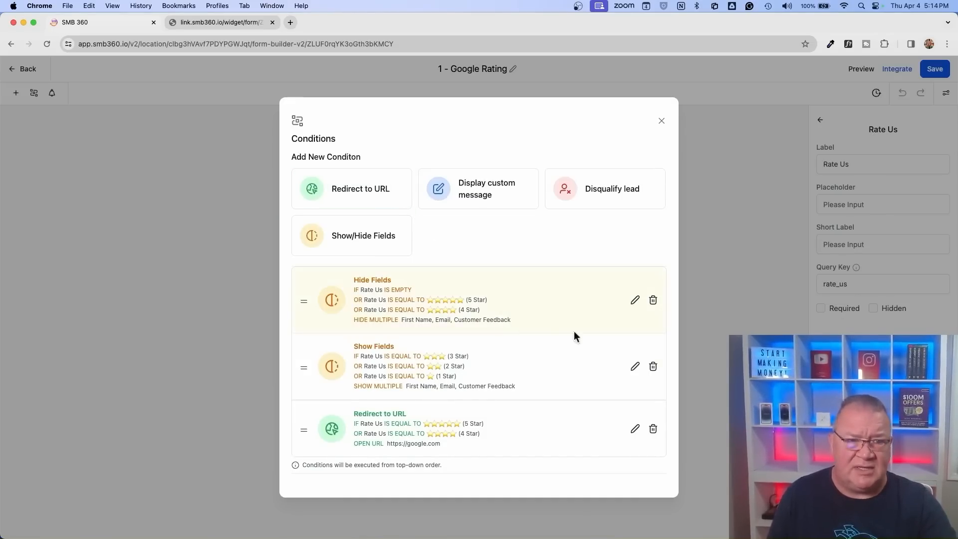
- Compare the Hide Fields condition's Is Empty rule with the reloaded form preview, and return to the condition
left_click(635, 301)
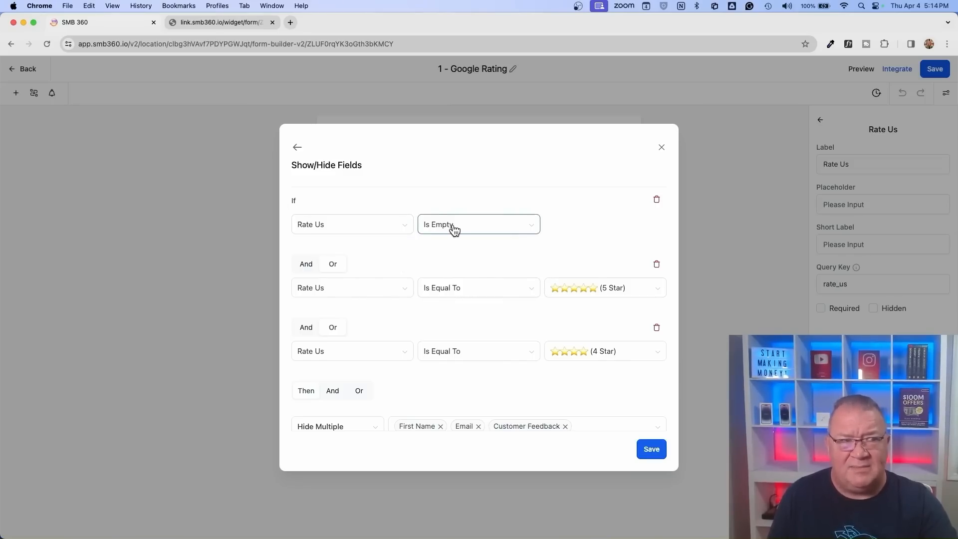
left_click(234, 20)
left_click(47, 44)
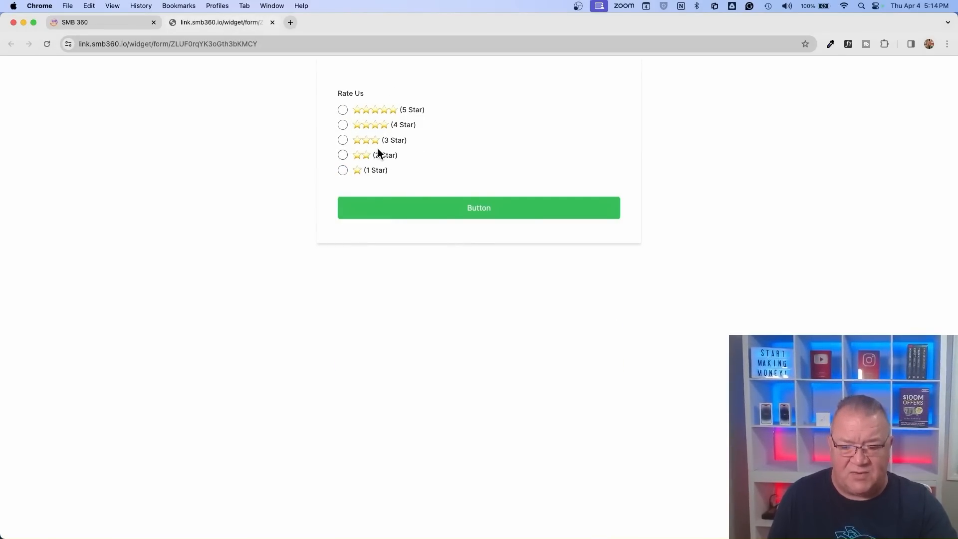
left_click(119, 20)
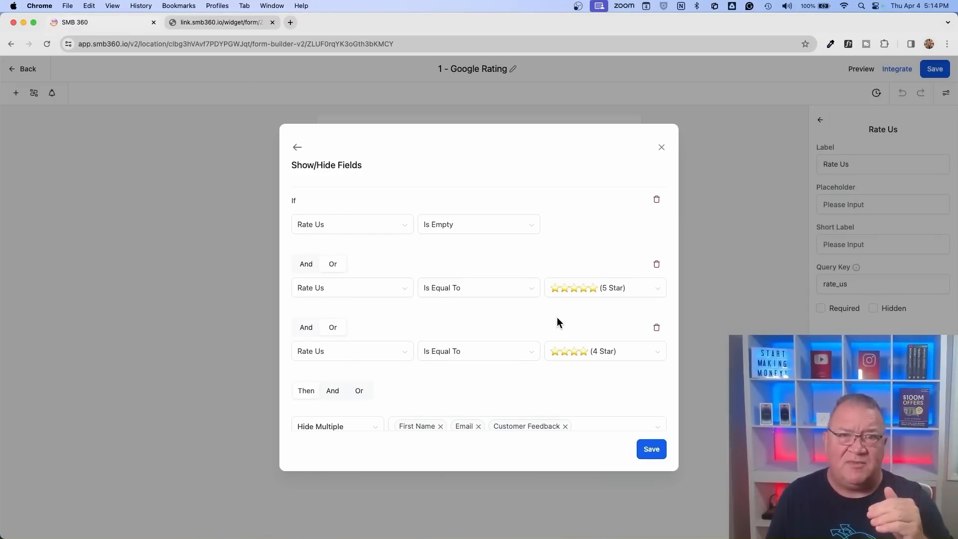
- Glance at the form preview, examine the Hide Fields condition's action options and field selection, and return to the conditions list
left_click(277, 23)
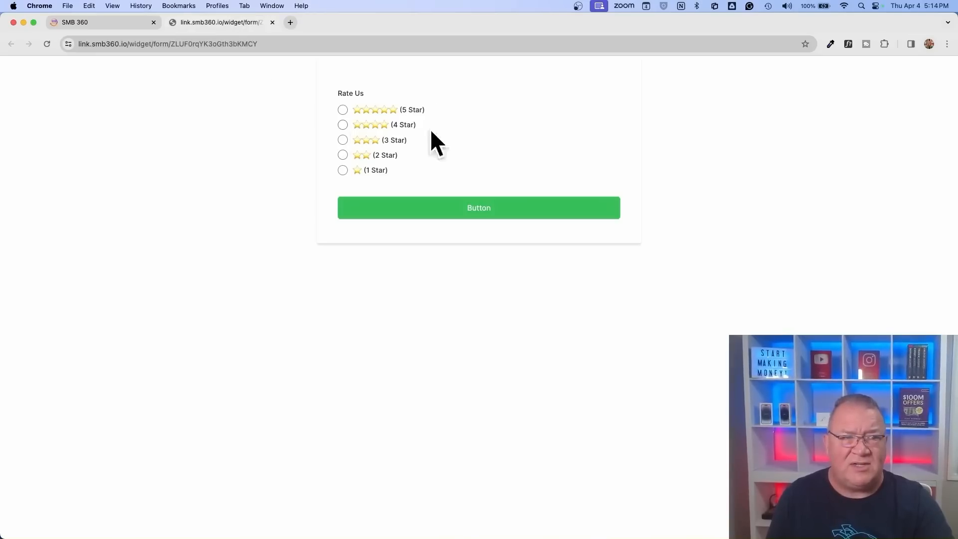
left_click(106, 26)
scroll(398, 275, "down", 1)
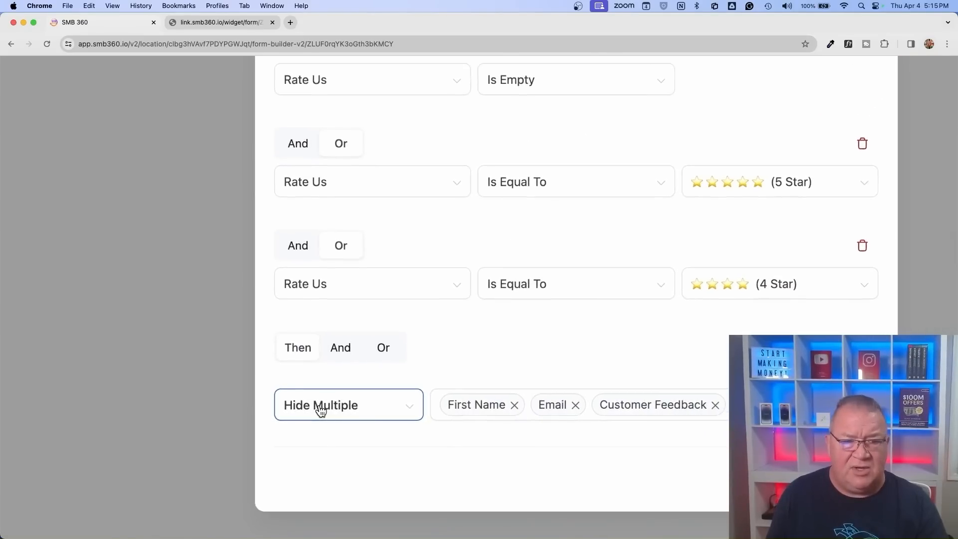
left_click(321, 410)
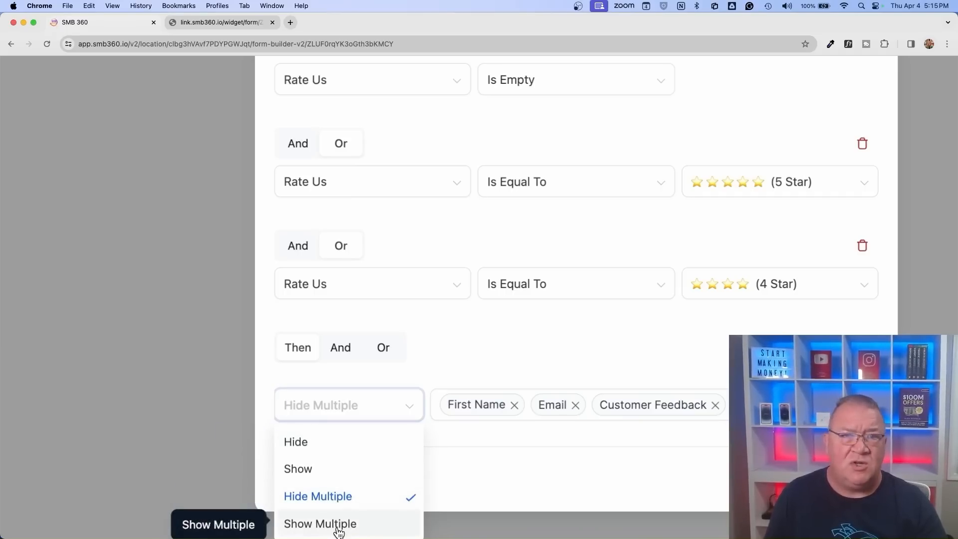
left_click(448, 363)
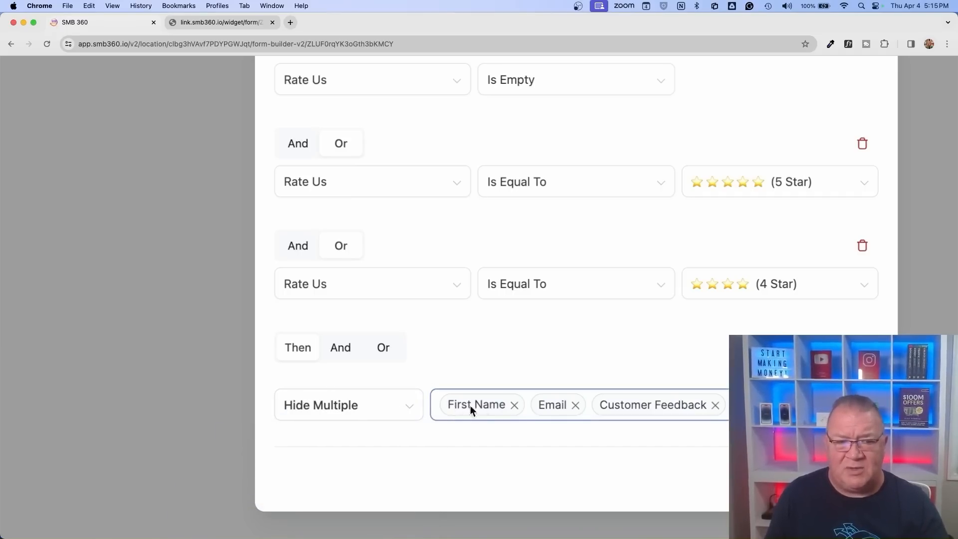
left_click(672, 394)
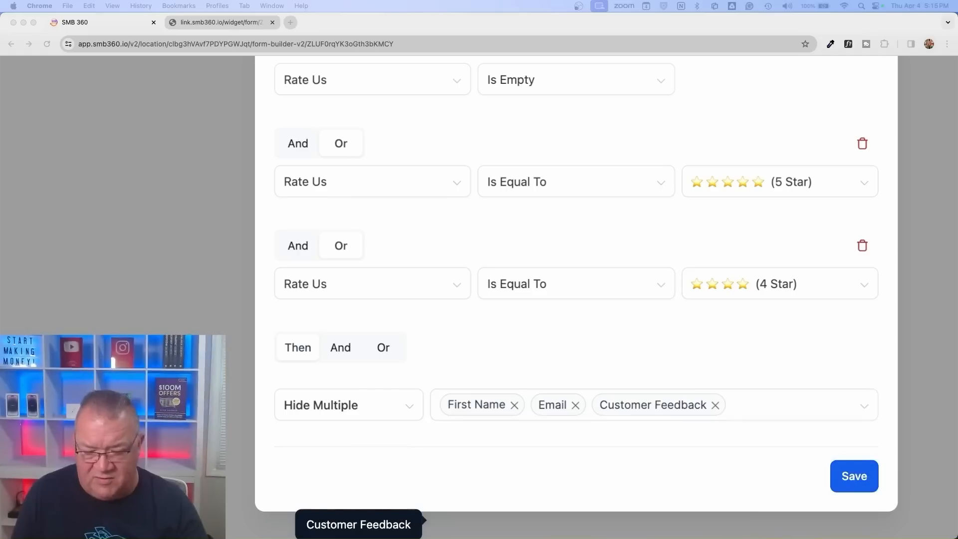
left_click(864, 406)
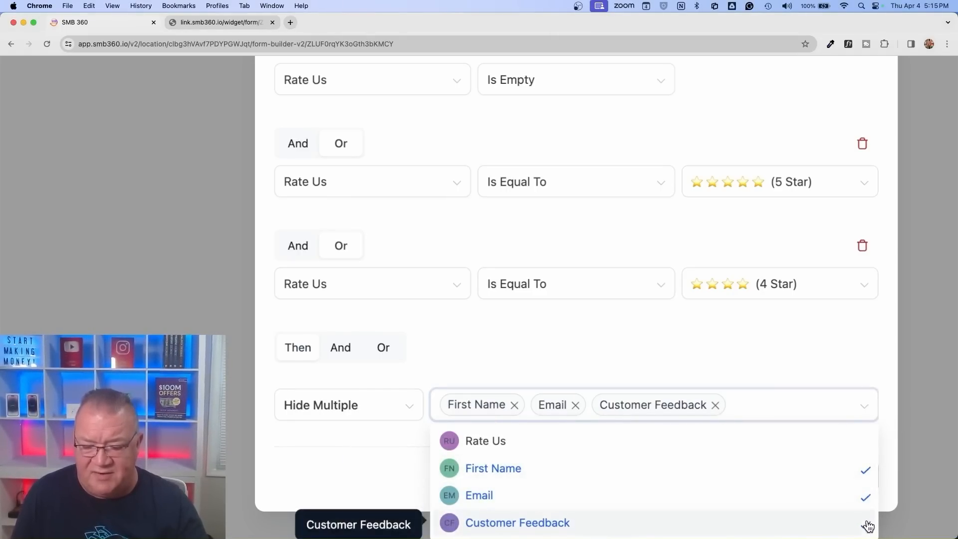
left_click(768, 327)
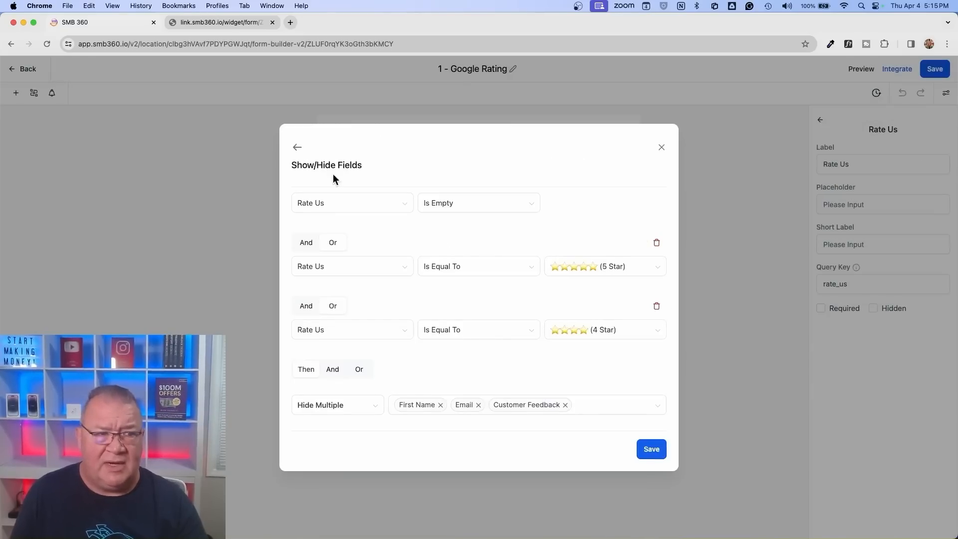
left_click(298, 150)
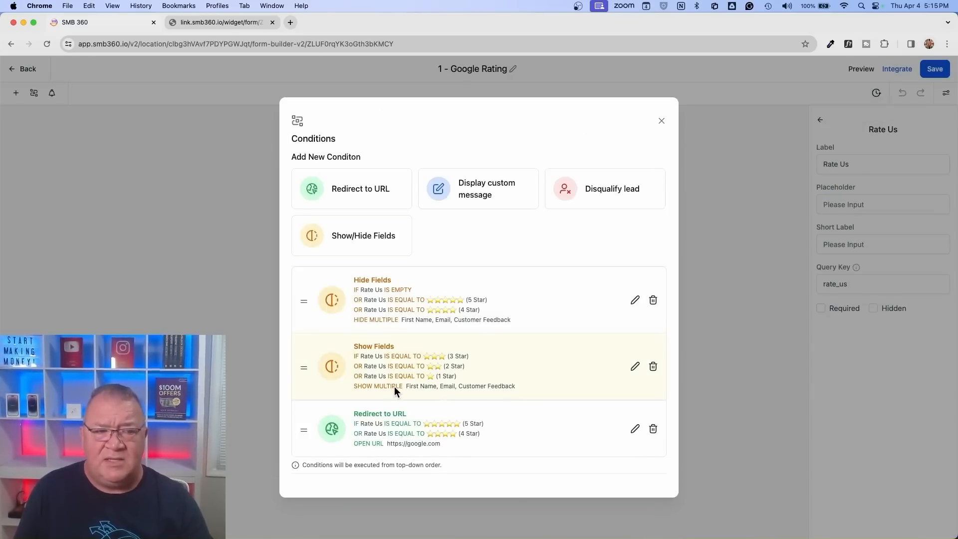
- Review the star-rating rules and shown fields inside the Show Fields condition, and return to the conditions list
left_click(635, 367)
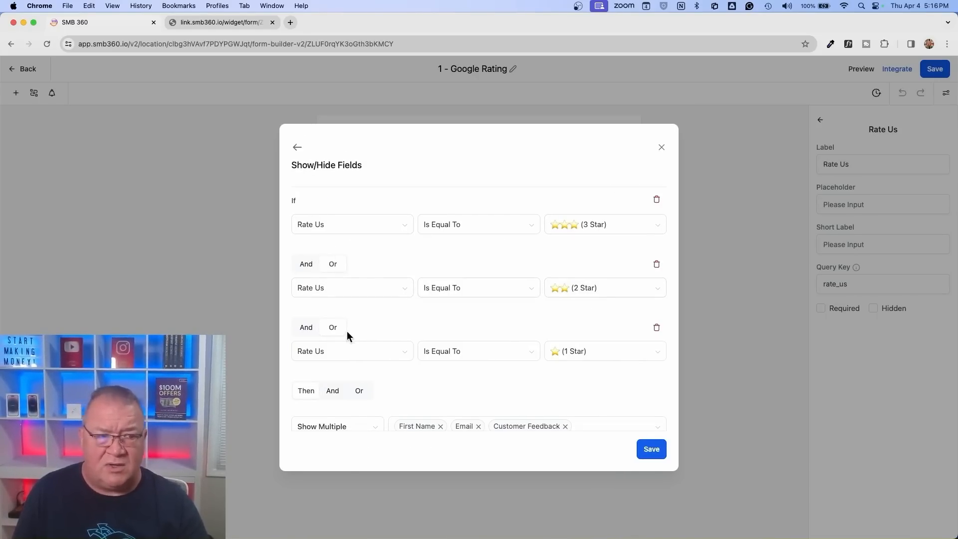
scroll(580, 356, "down", 1)
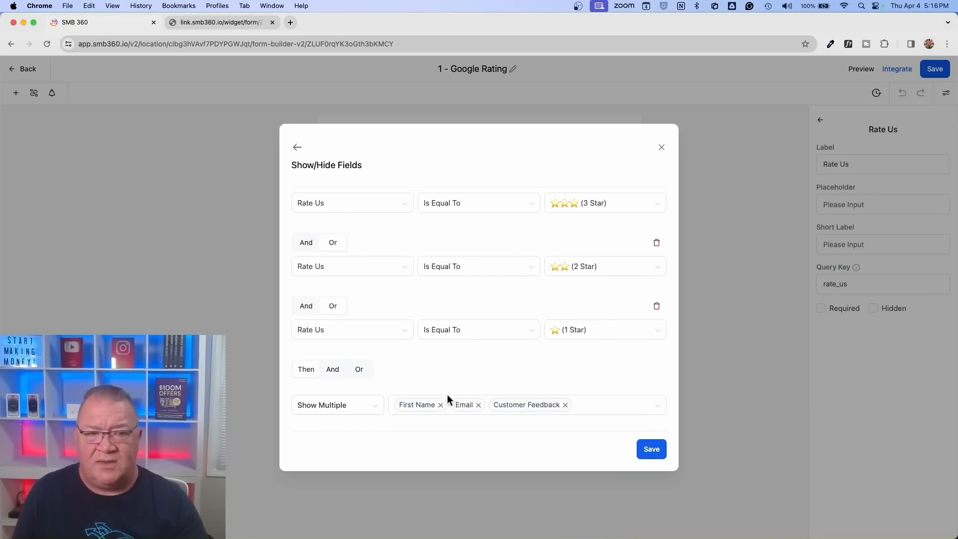
left_click(646, 406)
left_click(621, 371)
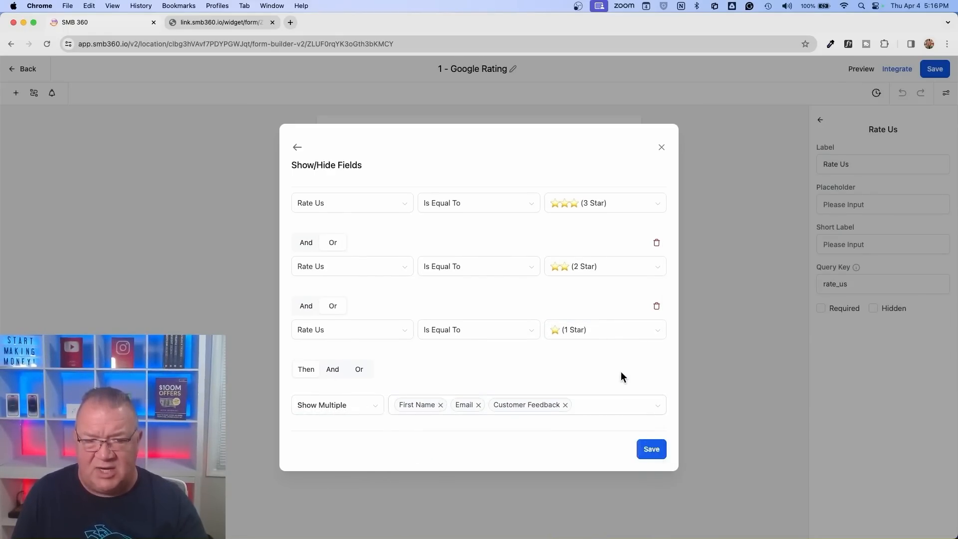
left_click(298, 148)
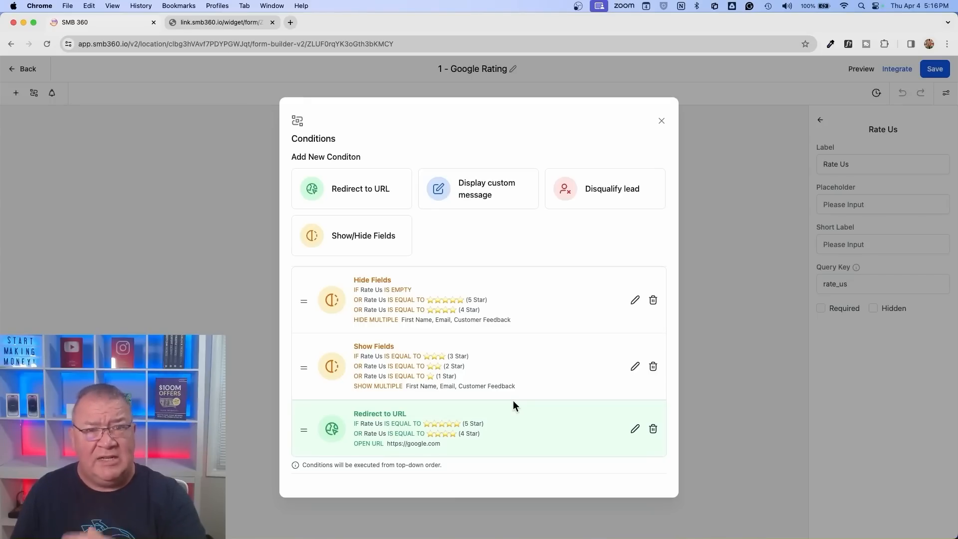
- Review the star-rating rules and destination address inside the Redirect to URL condition, and close the conditions
left_click(635, 429)
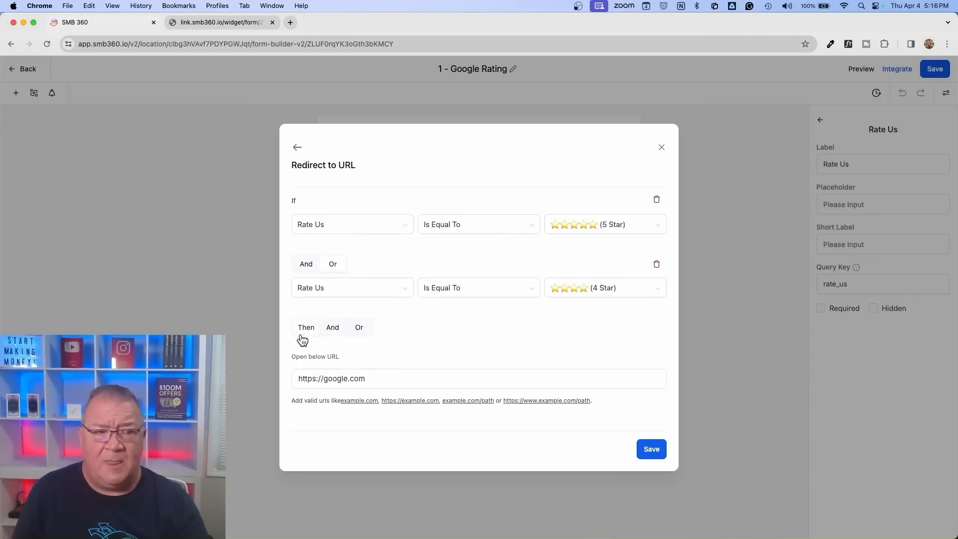
left_click_drag(375, 385, 257, 383)
scroll(258, 378, "up", 5)
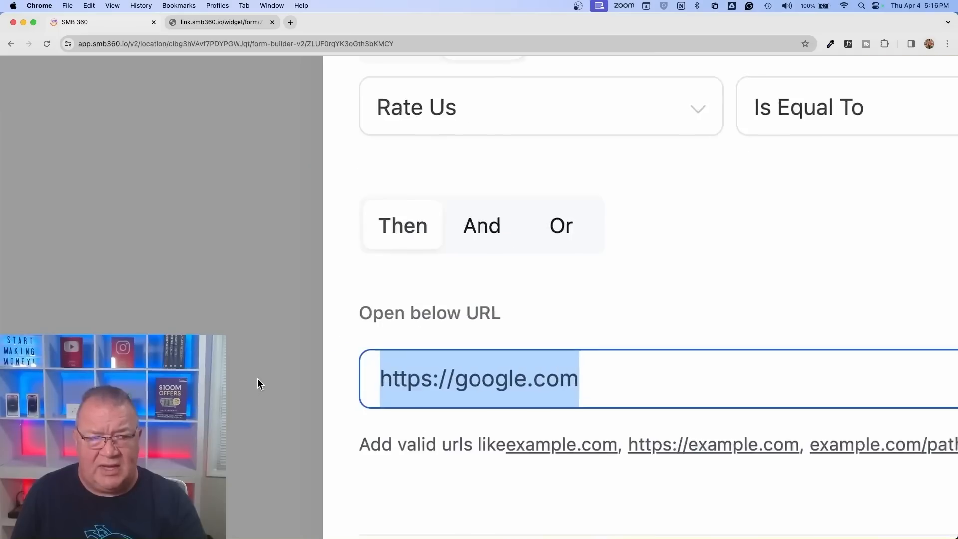
scroll(257, 379, "down", 2)
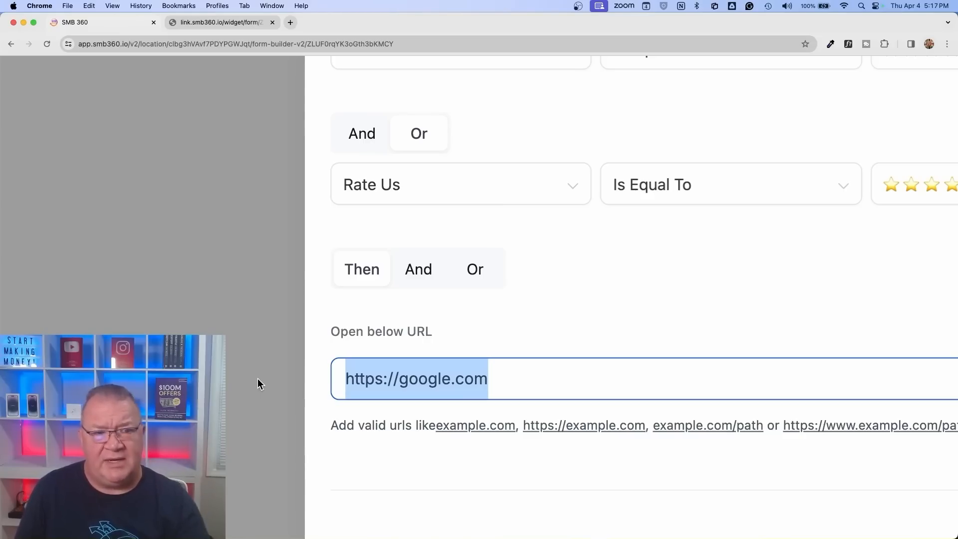
scroll(549, 337, "down", 4)
scroll(549, 342, "down", 3)
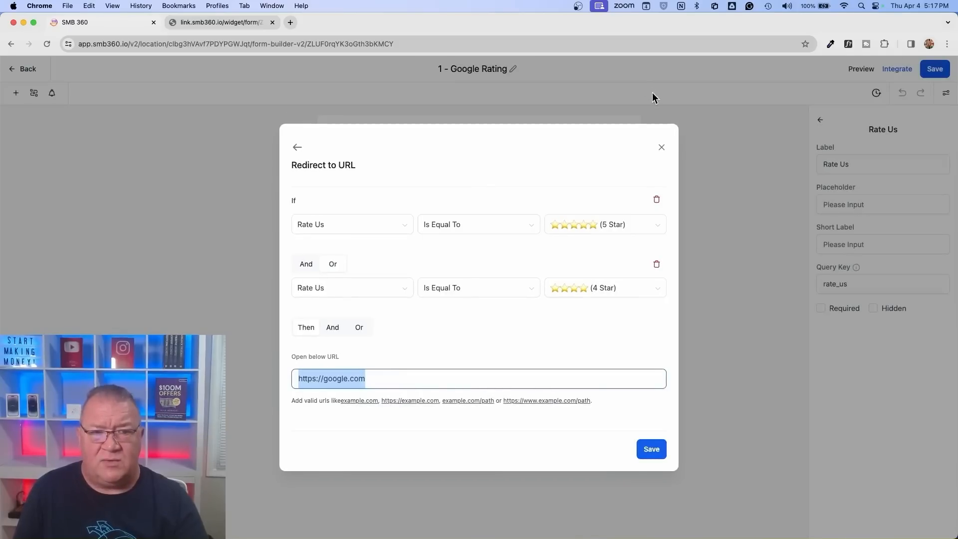
left_click(663, 148)
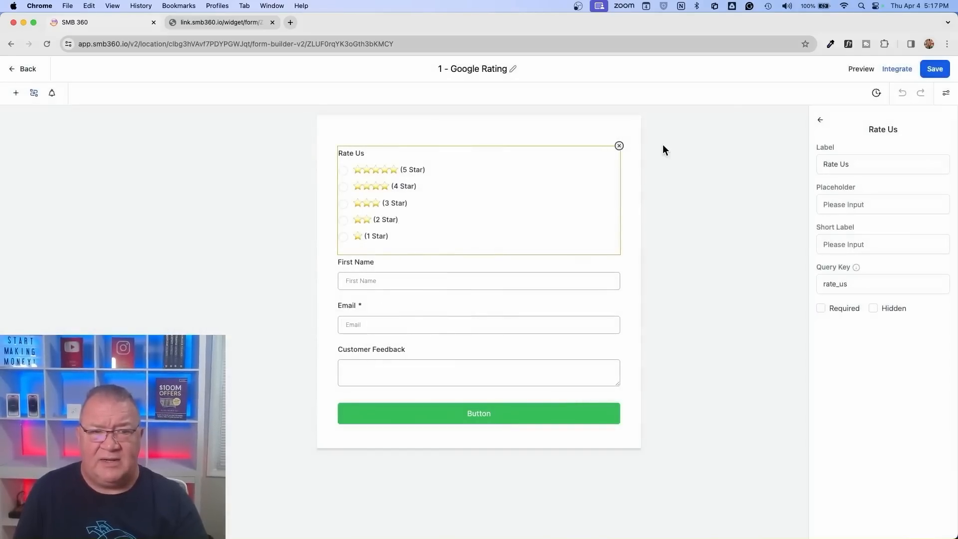
- Preview the form, test the 3 Star and 4 Star ratings, and submit the form with 4 Star
left_click(866, 69)
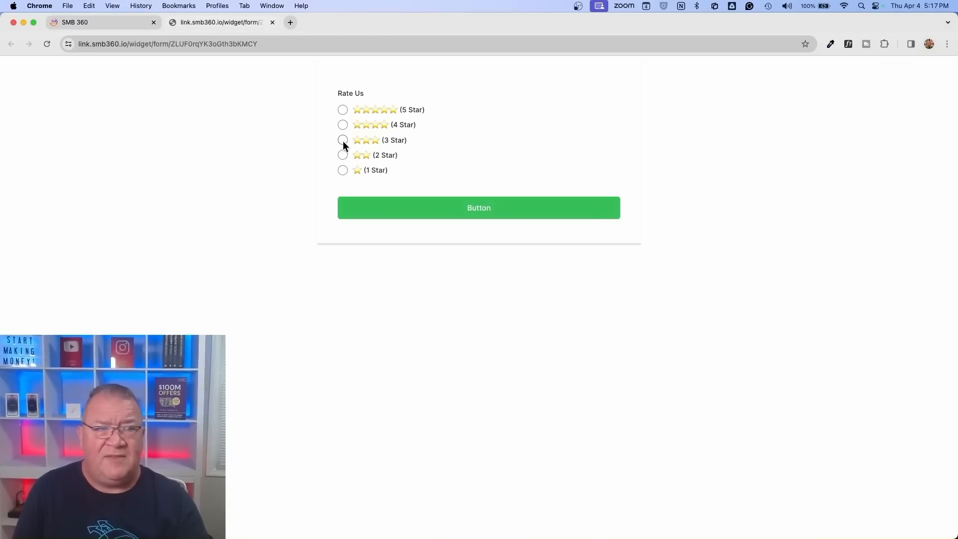
left_click(343, 141)
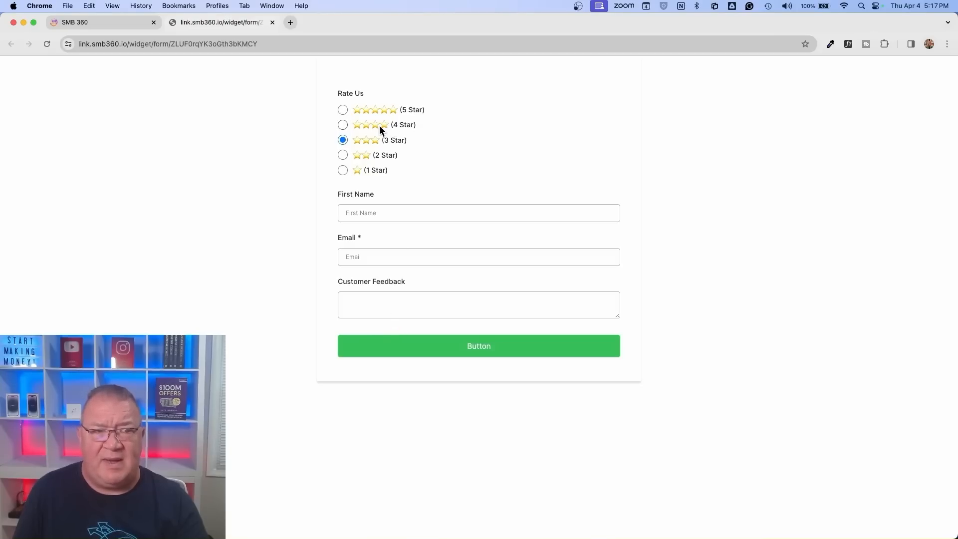
left_click(342, 123)
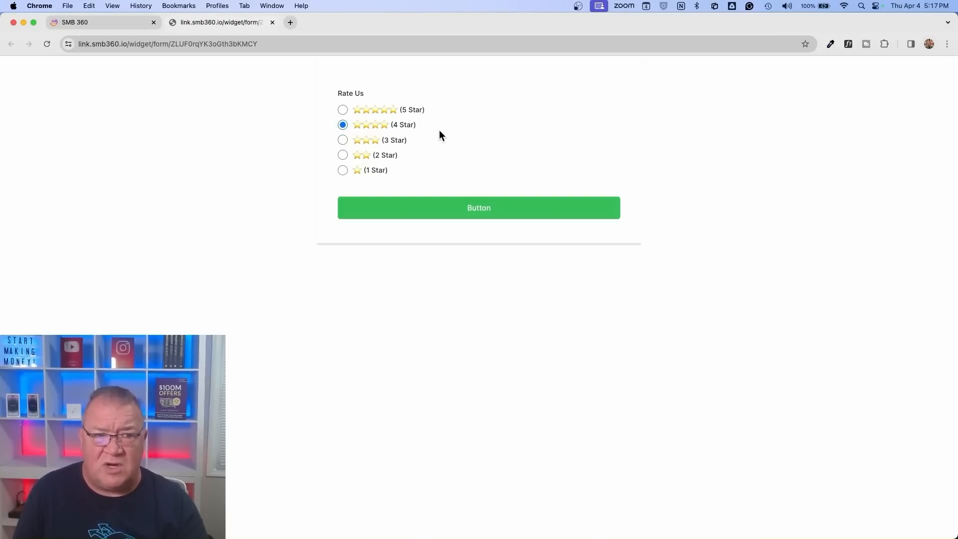
left_click(475, 209)
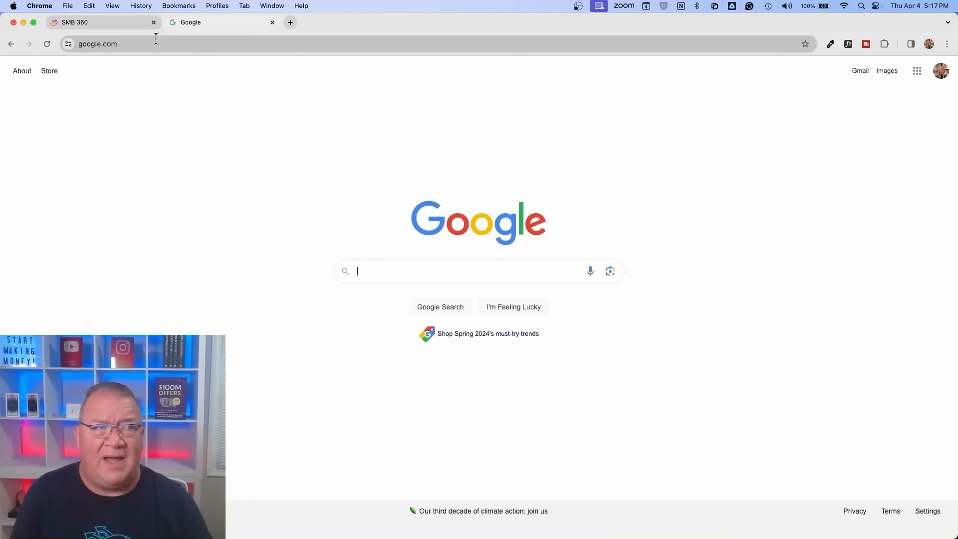
- Go back from Google to the form preview and check the feedback fields with the 3 Star rating
left_click(101, 23)
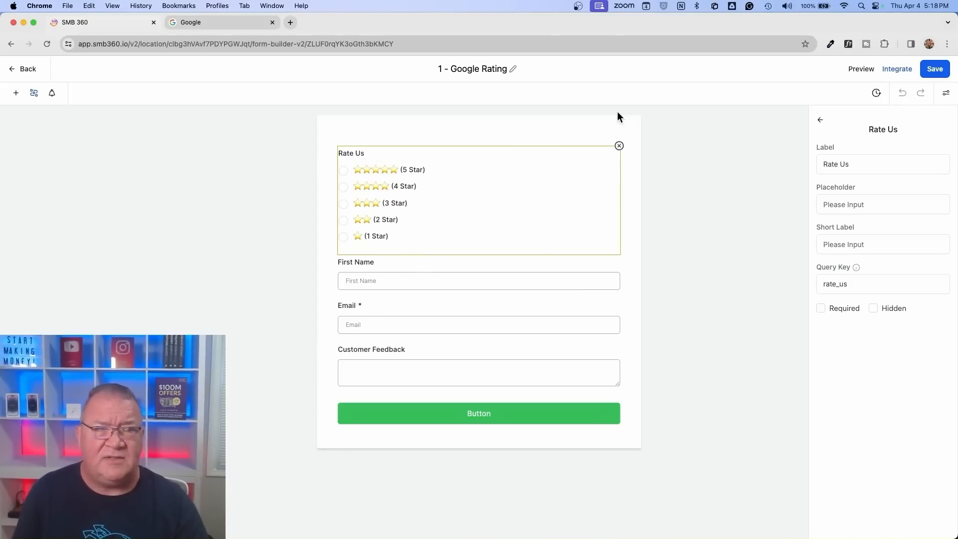
left_click(215, 23)
left_click(11, 44)
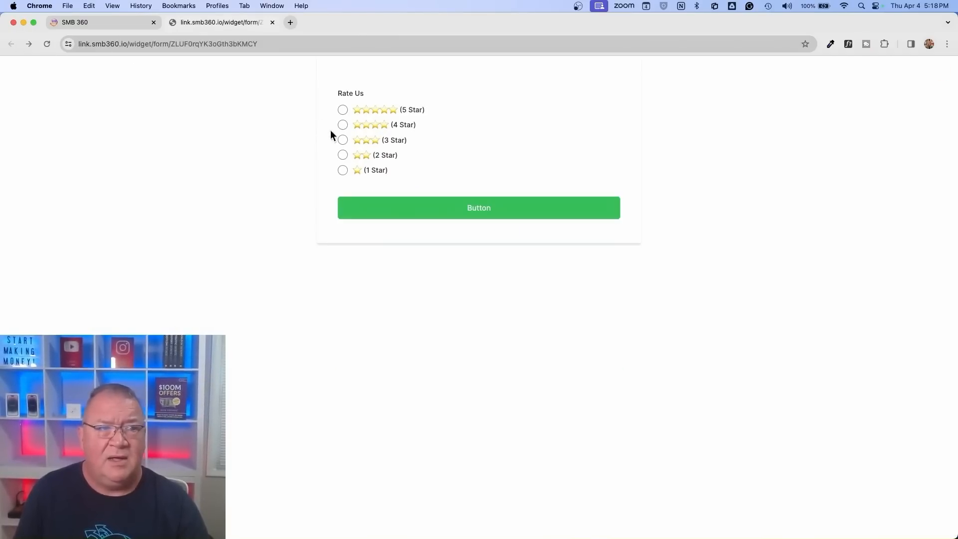
left_click(338, 139)
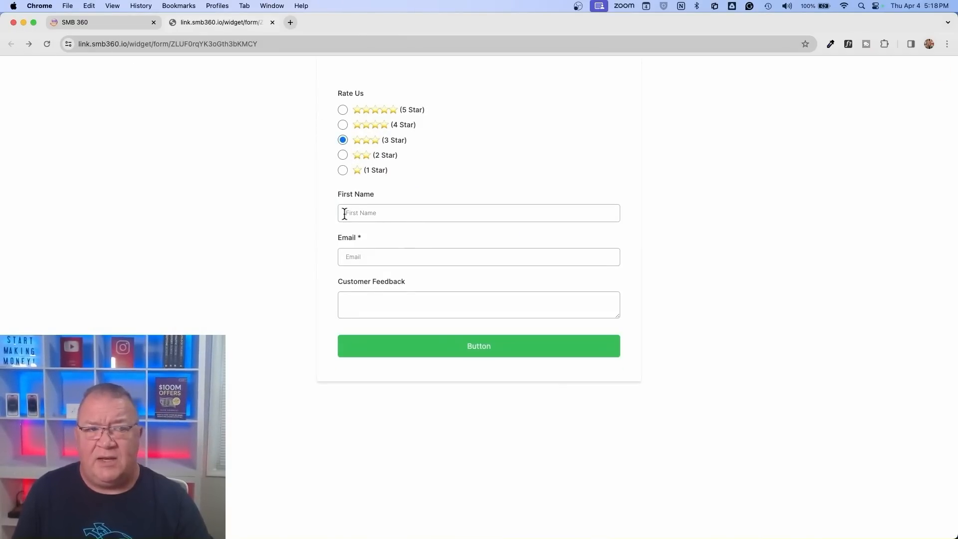
left_click(389, 303)
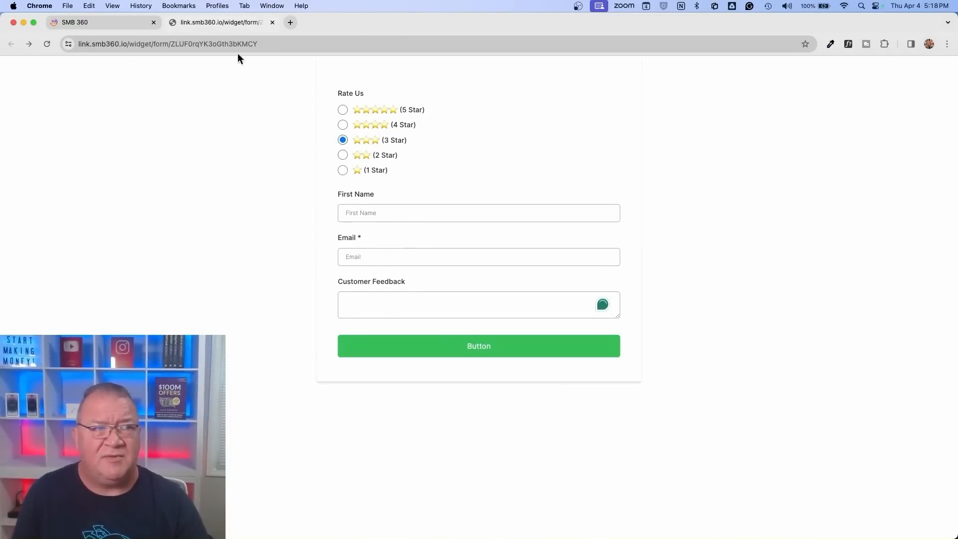
- Return to the form builder and add a Text element between the Rate Us and First Name fields
left_click(109, 23)
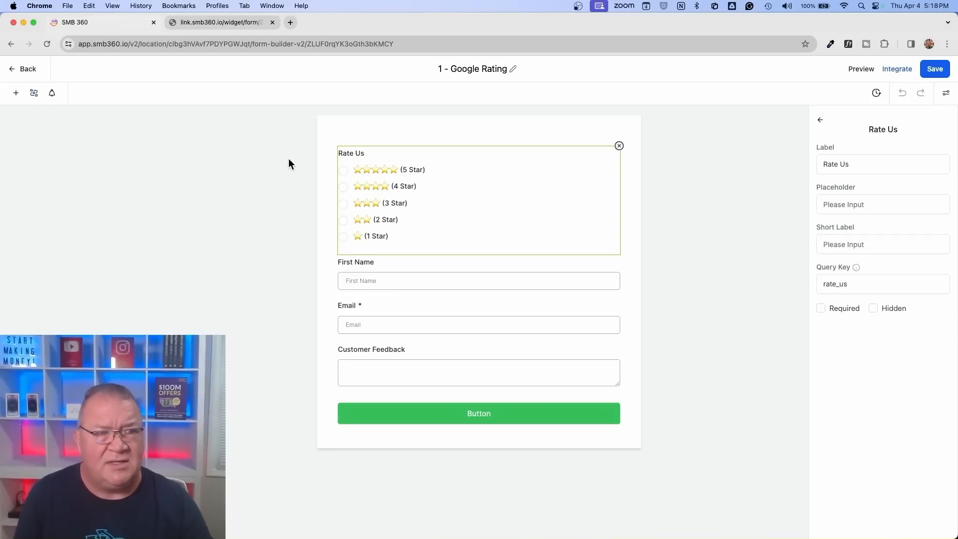
left_click(17, 94)
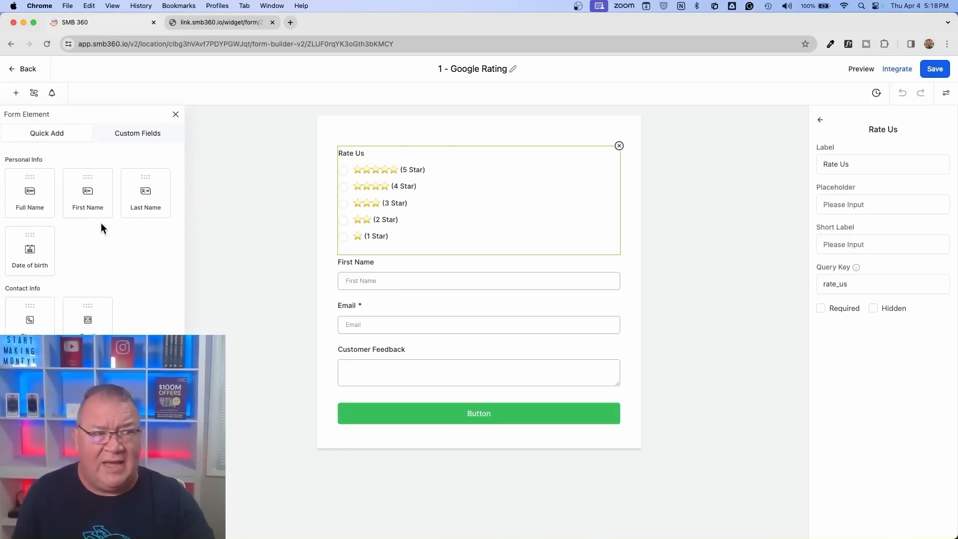
scroll(101, 230, "down", 10)
left_click_drag(30, 390, 437, 293)
left_click(376, 273)
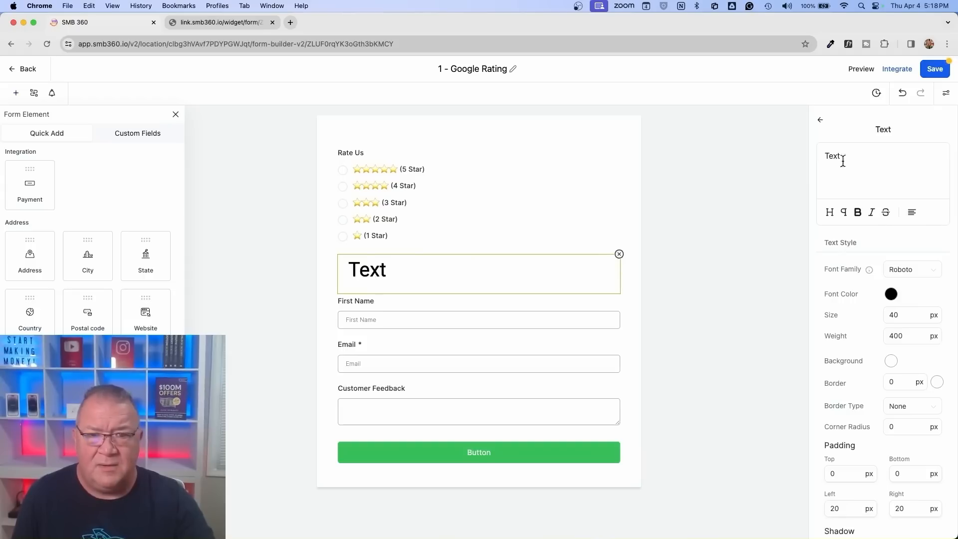
- Set the new text element to "Please provide feedback for improvement" with a font size of 26 px
left_click_drag(842, 157, 795, 157)
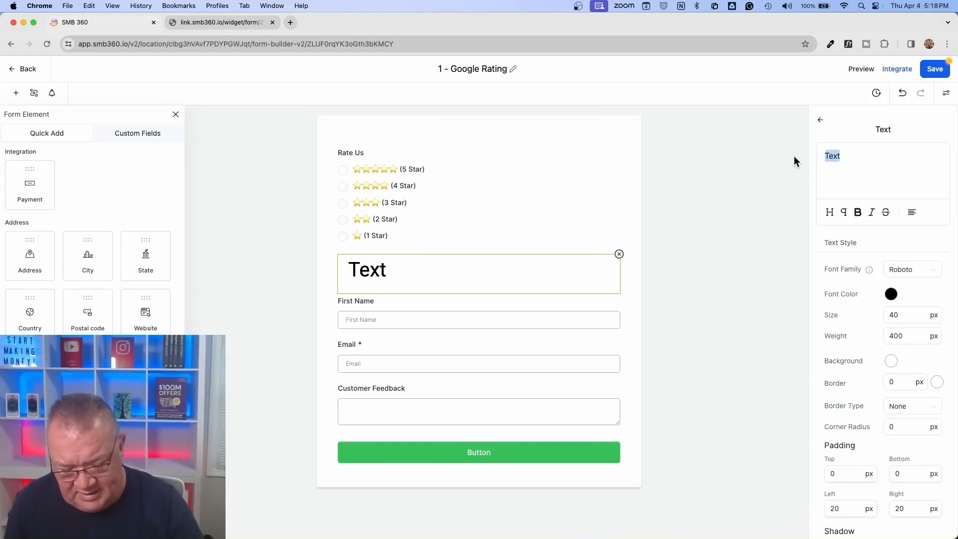
type("Please pro")
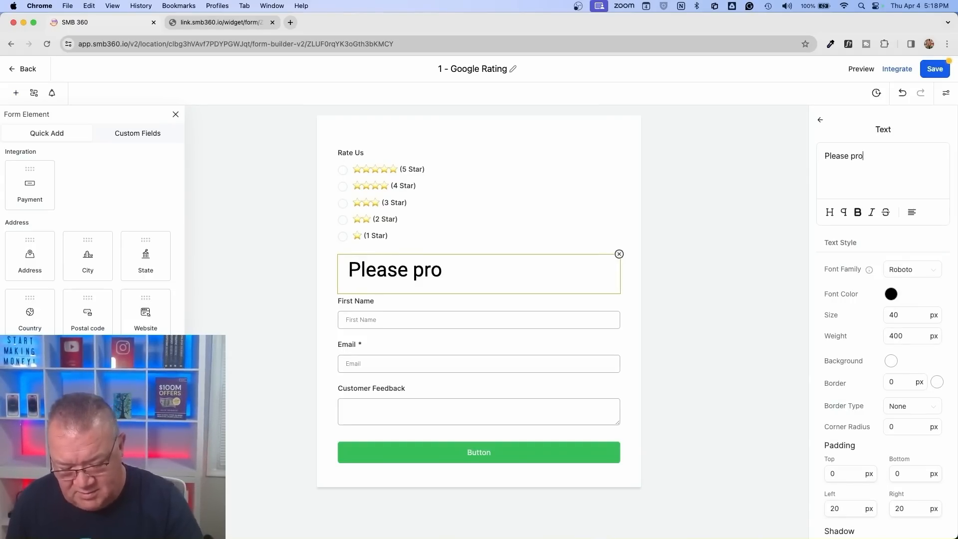
type("vide feedba")
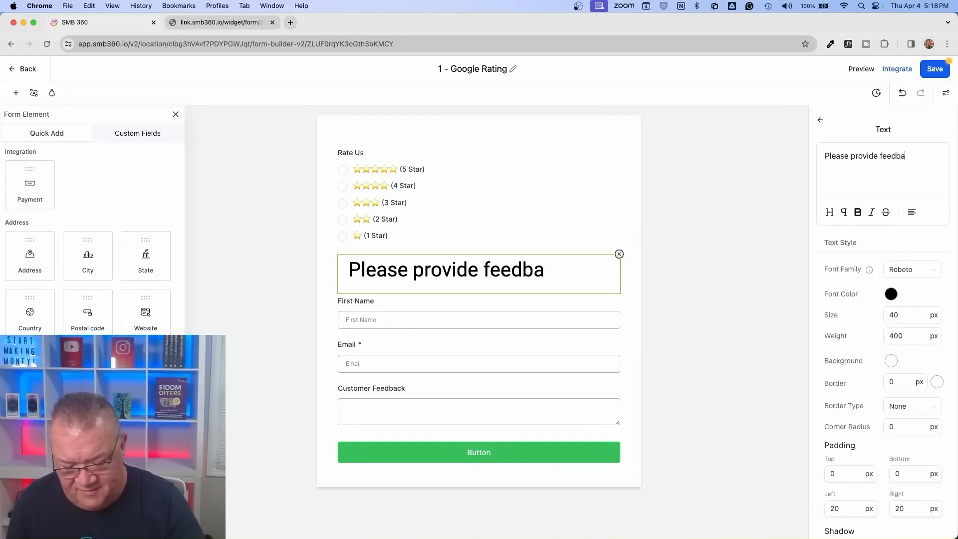
type("ck for imp")
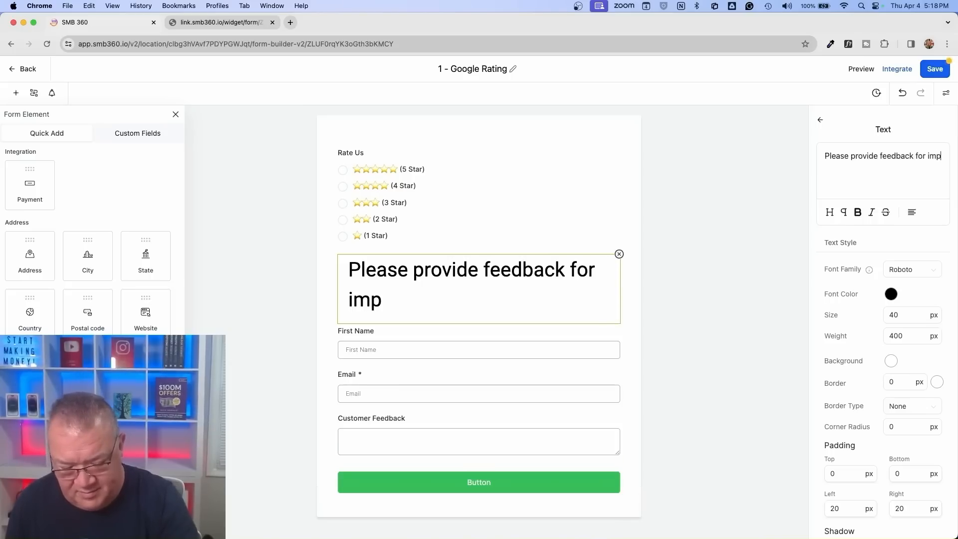
key("BackSpace")
type("provement")
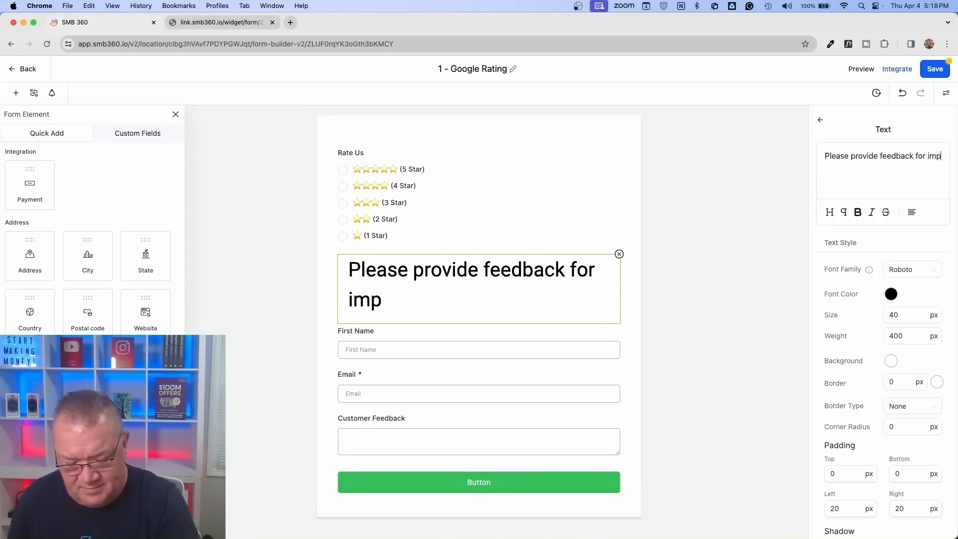
double_click(903, 319)
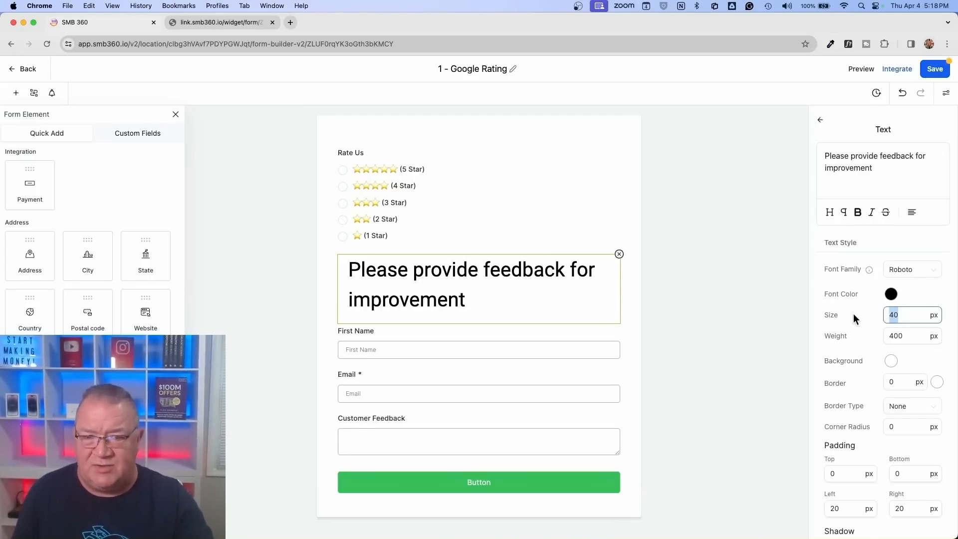
type("26")
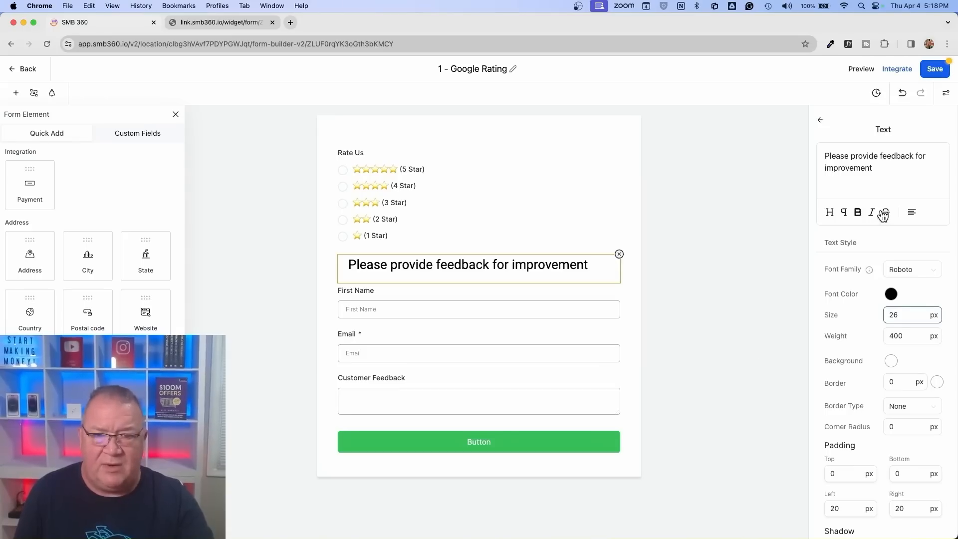
- Center the "Please provide feedback for improvement" text and save the form
left_click(912, 212)
left_click(912, 161)
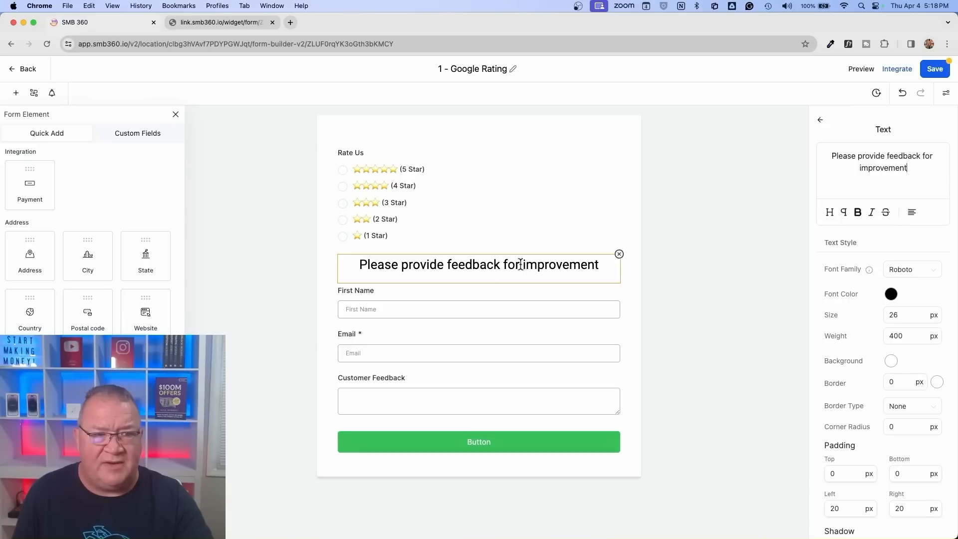
left_click(698, 220)
left_click(935, 70)
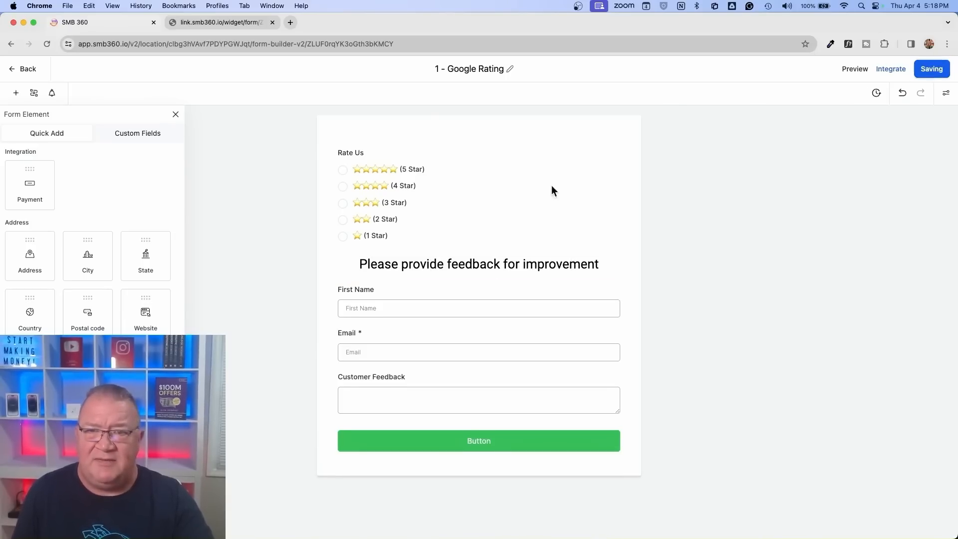
- Check the Hide Fields condition's list of selectable fields for the new text element, leaving the condition as it is
left_click(534, 265)
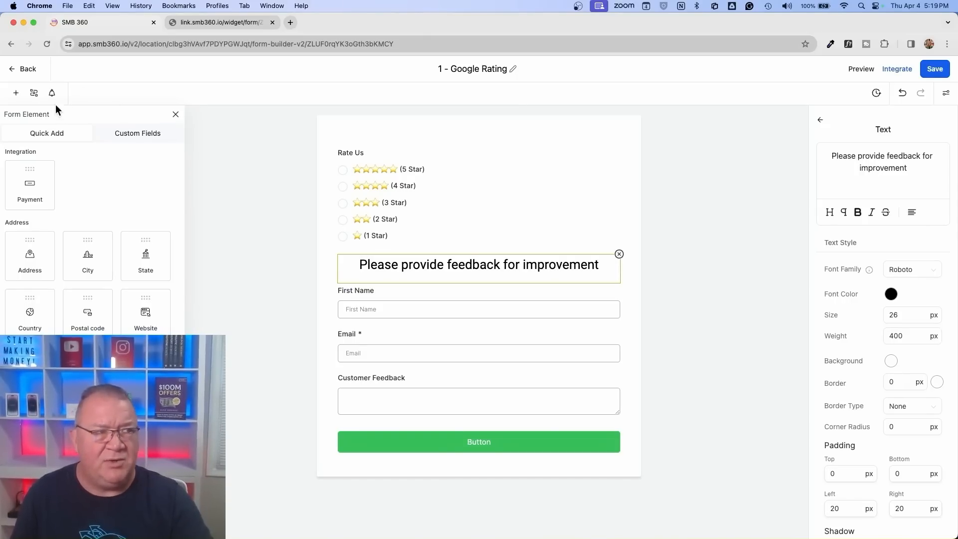
left_click(34, 93)
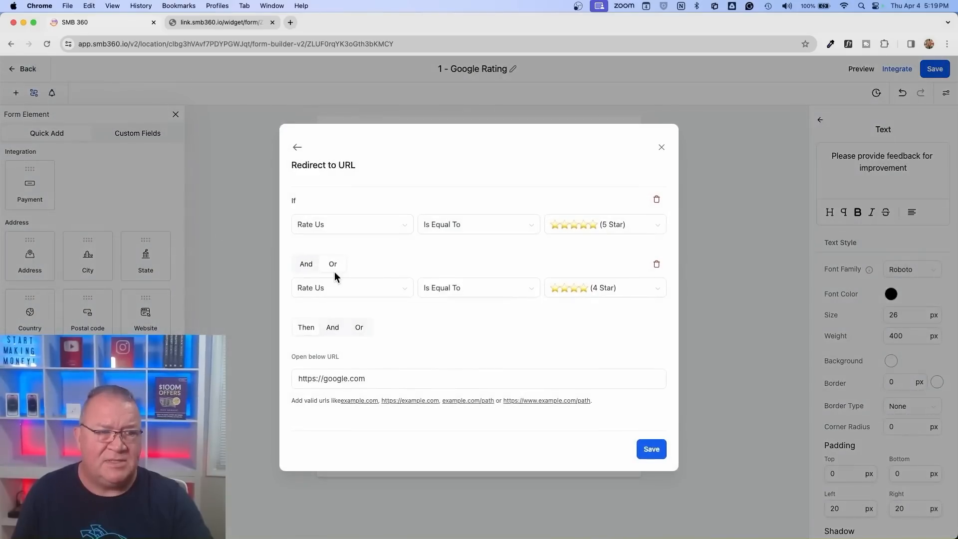
left_click(297, 147)
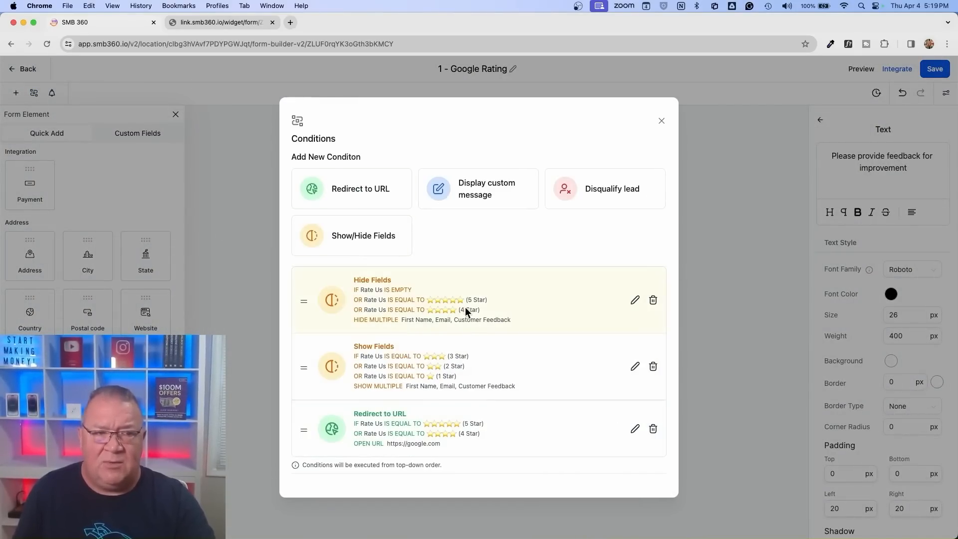
left_click(635, 300)
scroll(590, 332, "down", 1)
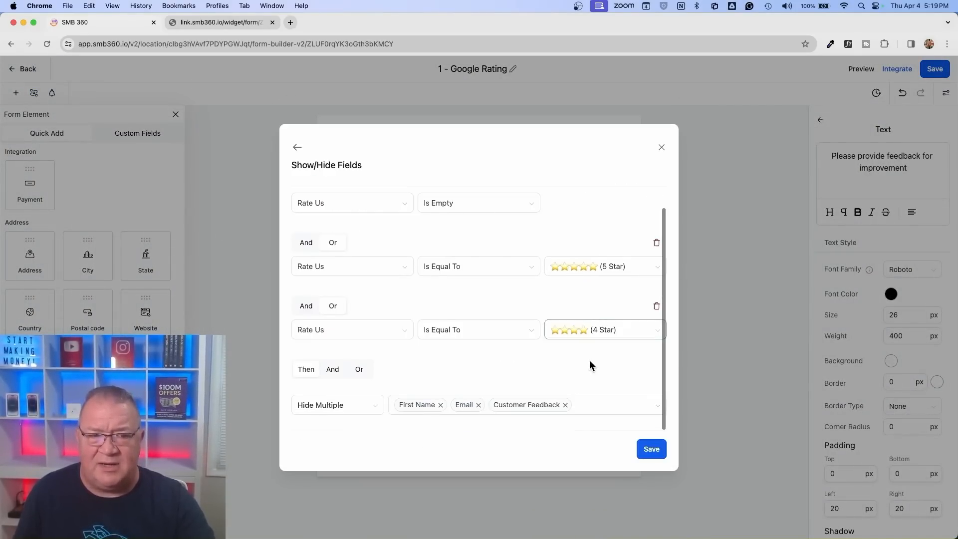
left_click(657, 405)
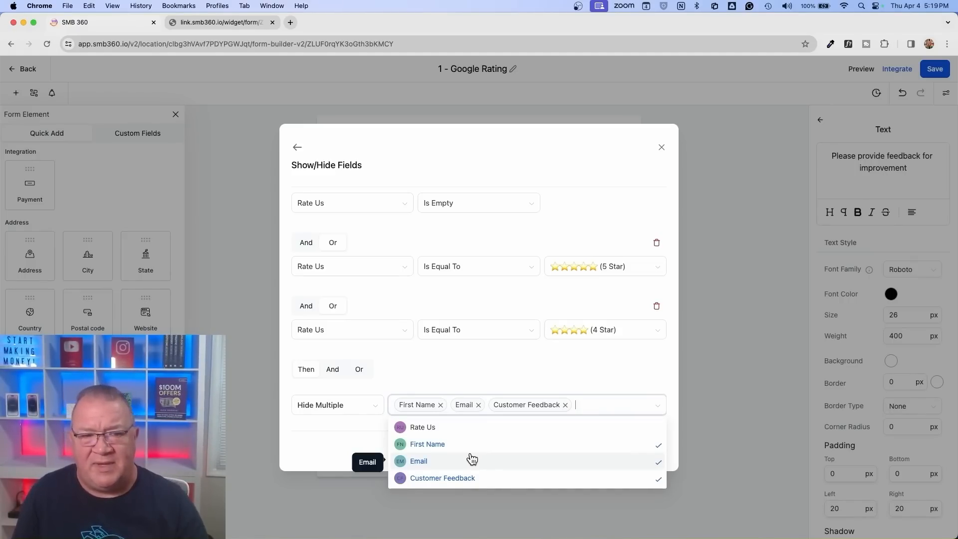
left_click(577, 383)
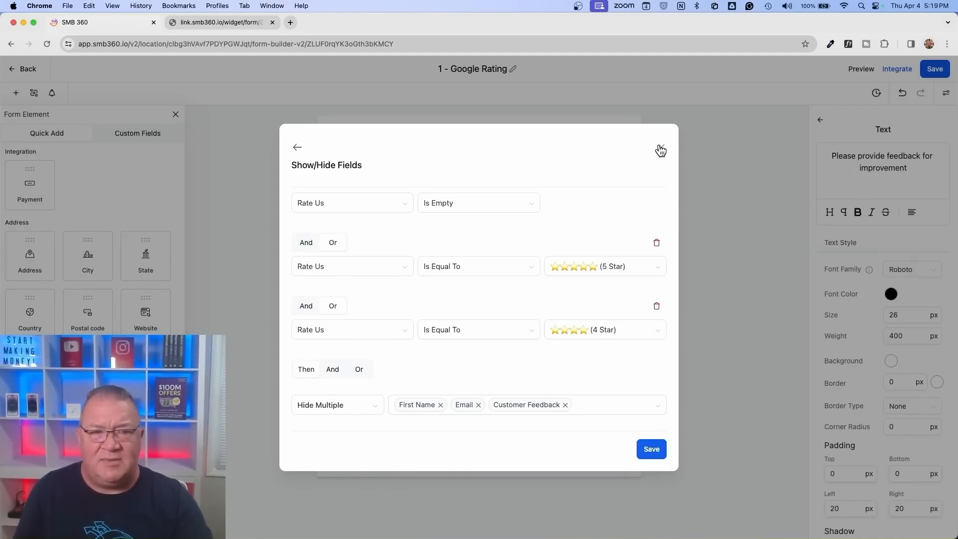
left_click(661, 150)
- Reload the form preview and check how the feedback text shows before any rating is selected
left_click(231, 25)
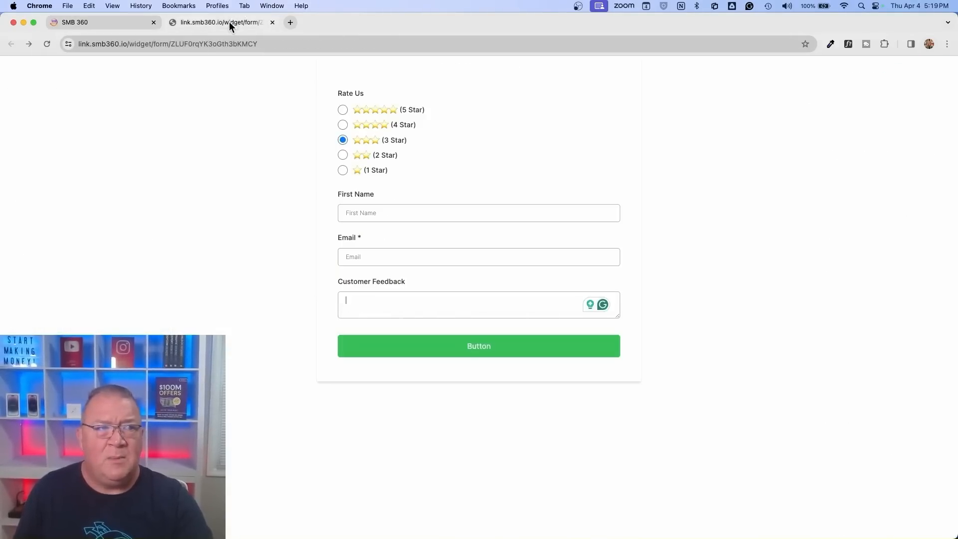
left_click(47, 44)
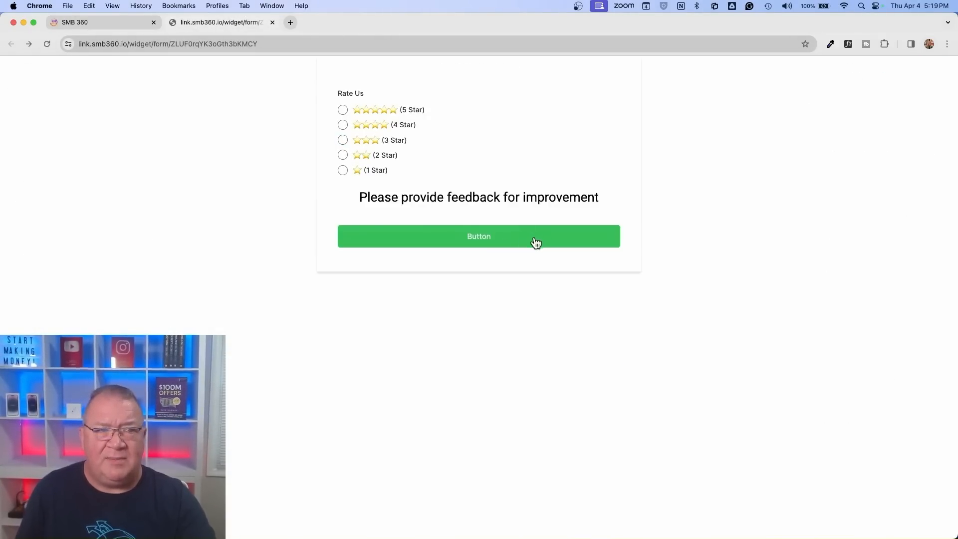
left_click_drag(367, 196, 640, 193)
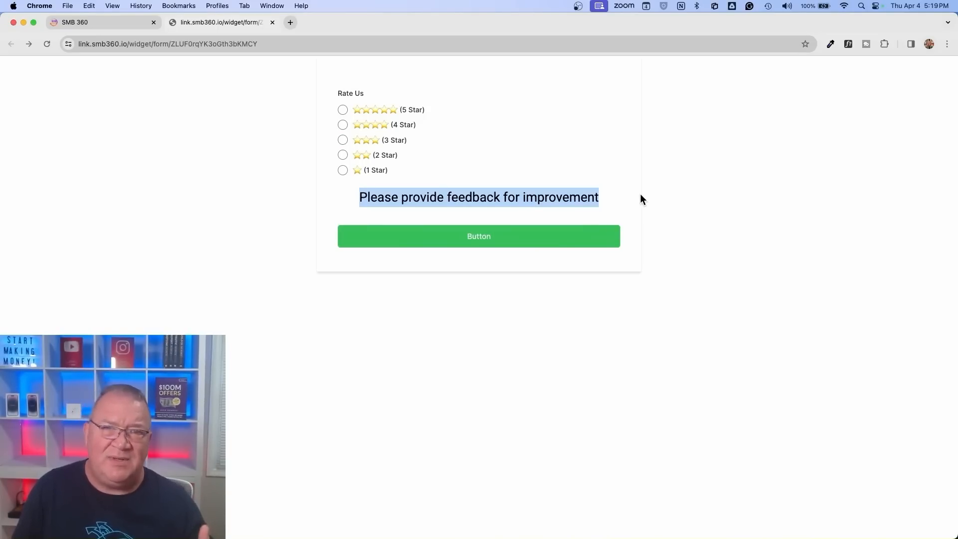
- Back in the form builder, remove the feedback text and the First Name, Email and Customer Feedback fields, and save the form
left_click(103, 22)
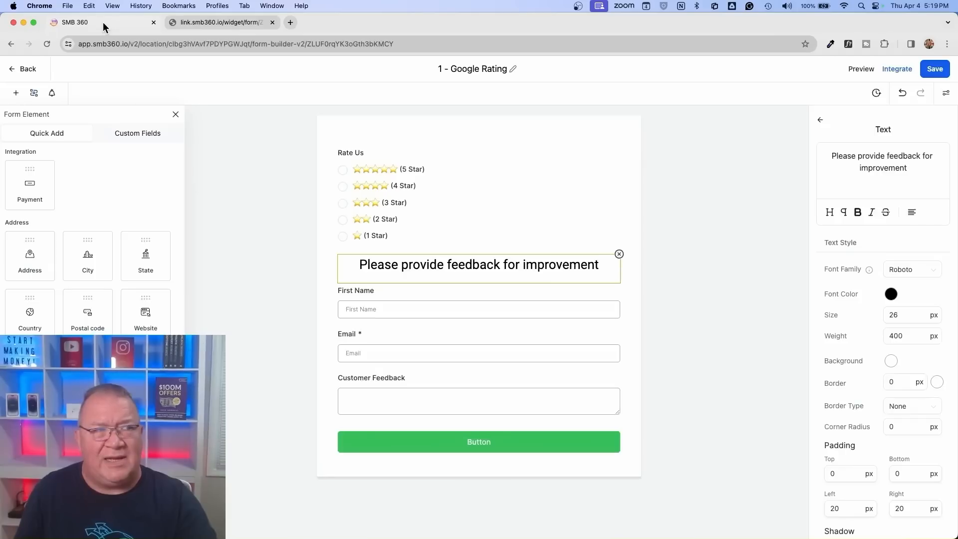
left_click(619, 254)
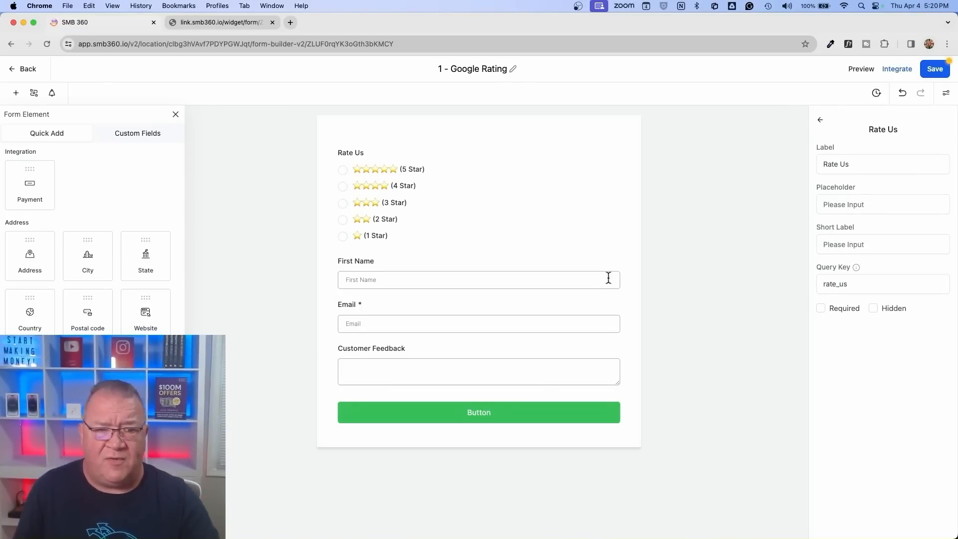
left_click(607, 278)
left_click(620, 259)
left_click(601, 278)
left_click(619, 255)
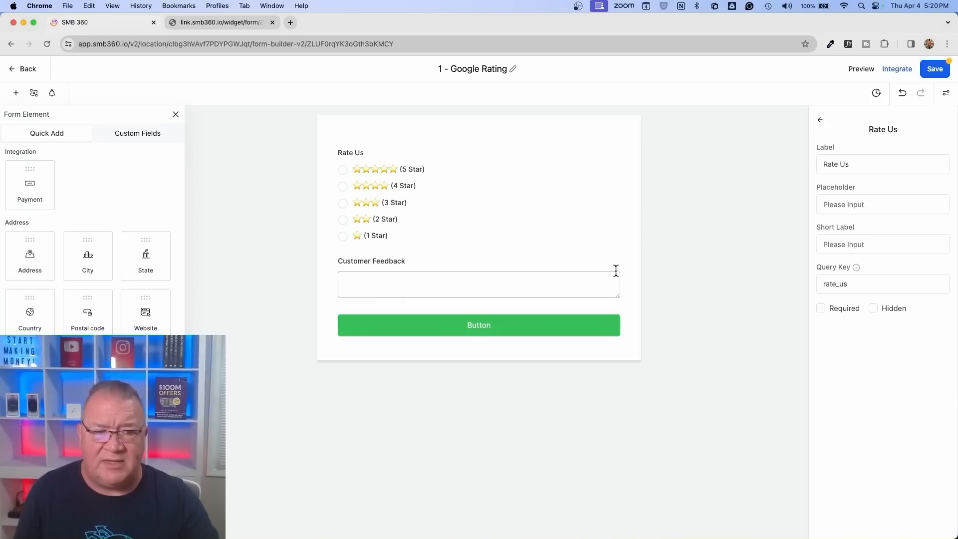
left_click(611, 273)
left_click(620, 255)
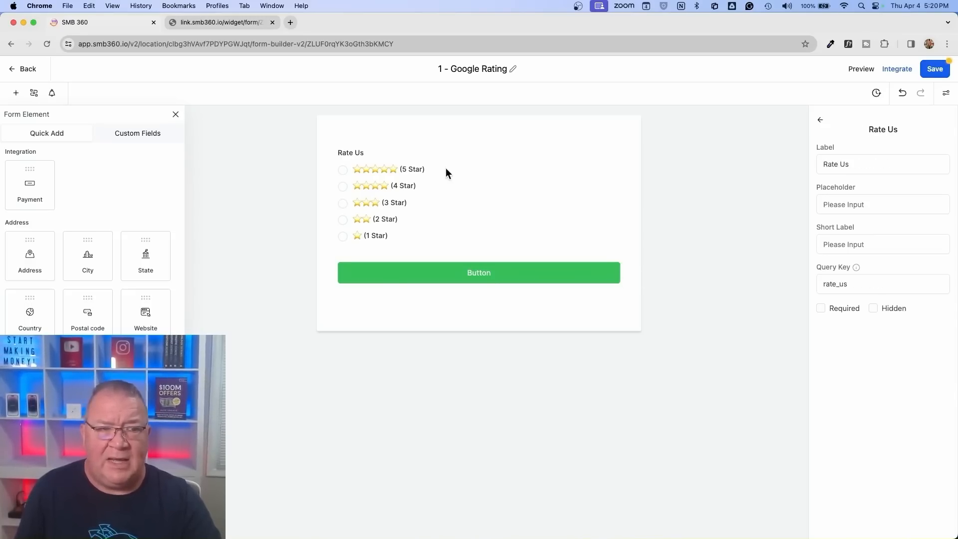
left_click(938, 69)
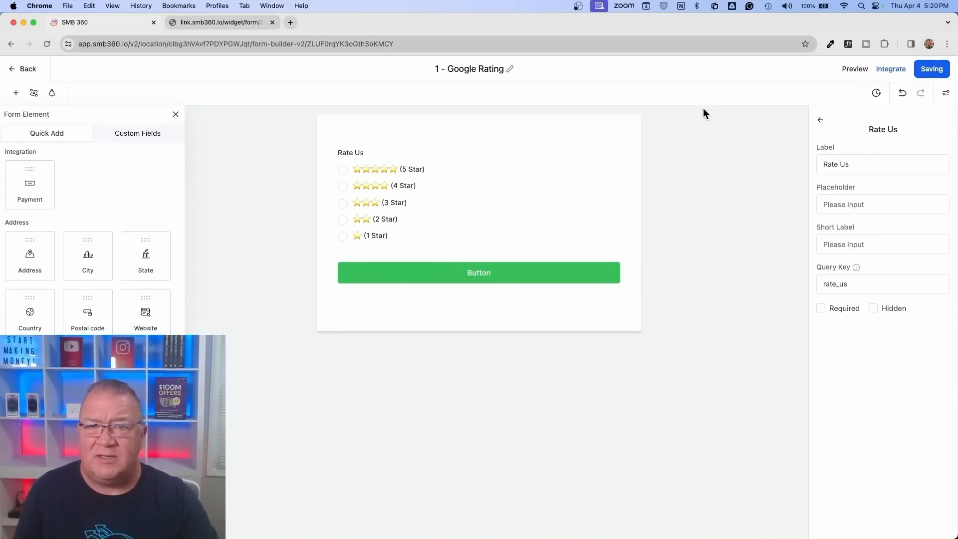
- Delete the Hide Fields and Show Fields conditions from the form's conditional logic
left_click(34, 94)
scroll(566, 323, "down", 1)
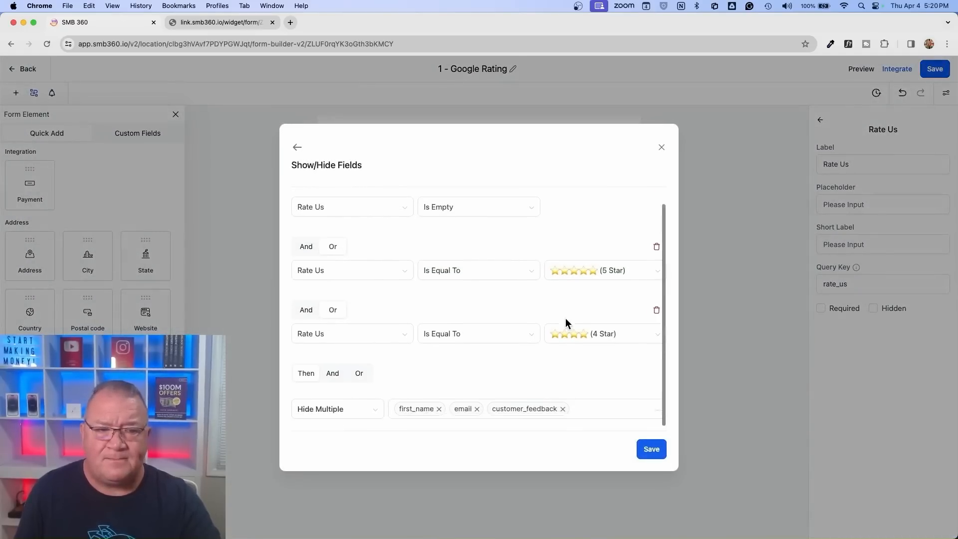
left_click(297, 147)
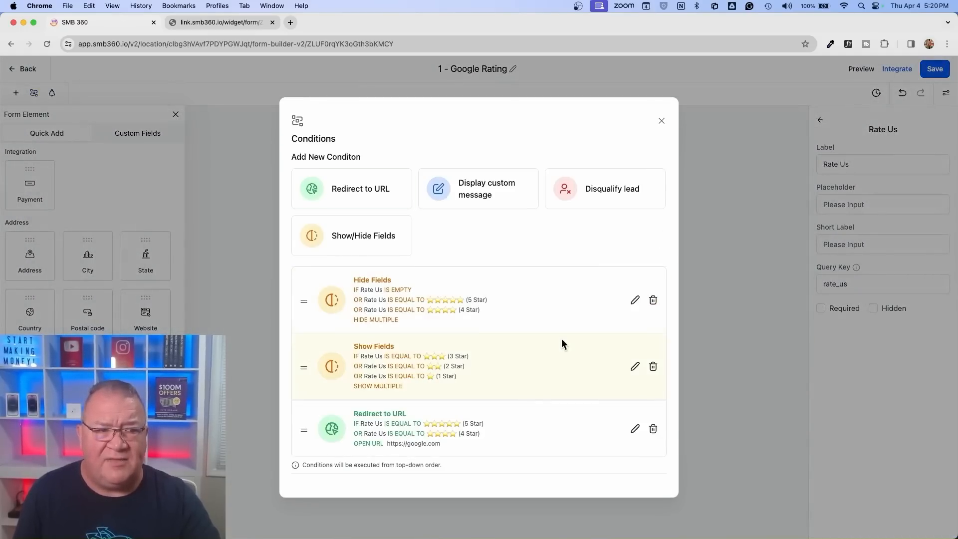
left_click(654, 302)
left_click(585, 328)
left_click(653, 334)
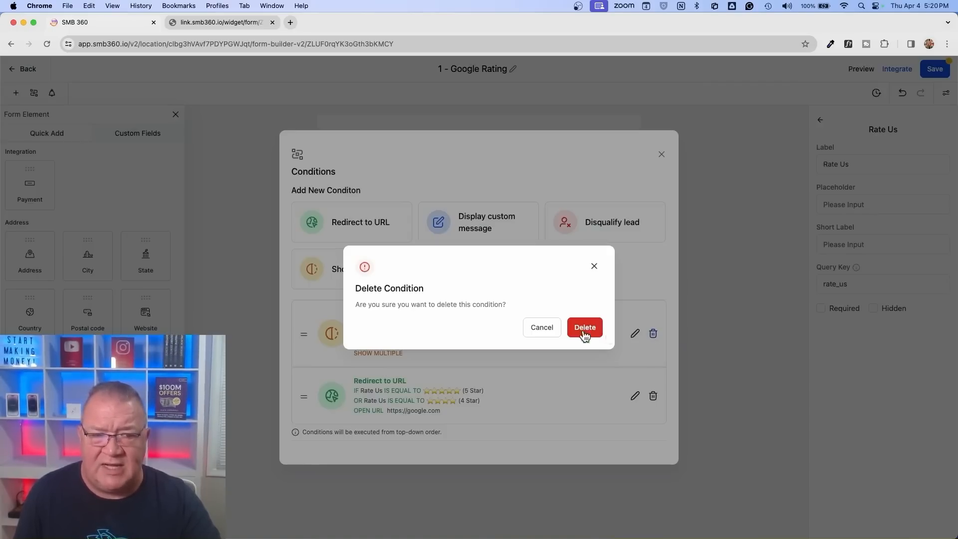
left_click(585, 329)
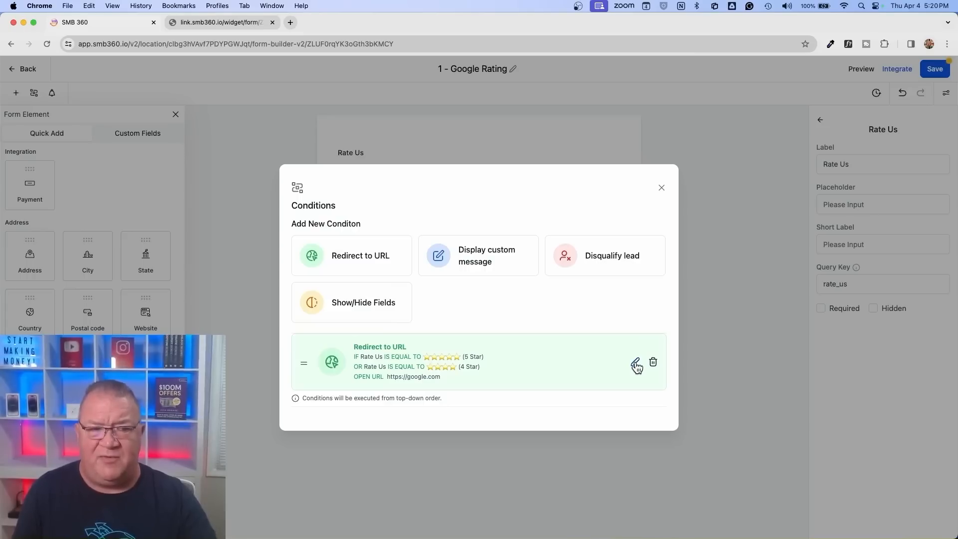
- Add a second Redirect to URL condition that applies if Rate Us is equal to 3 Star
left_click(346, 259)
left_click(365, 227)
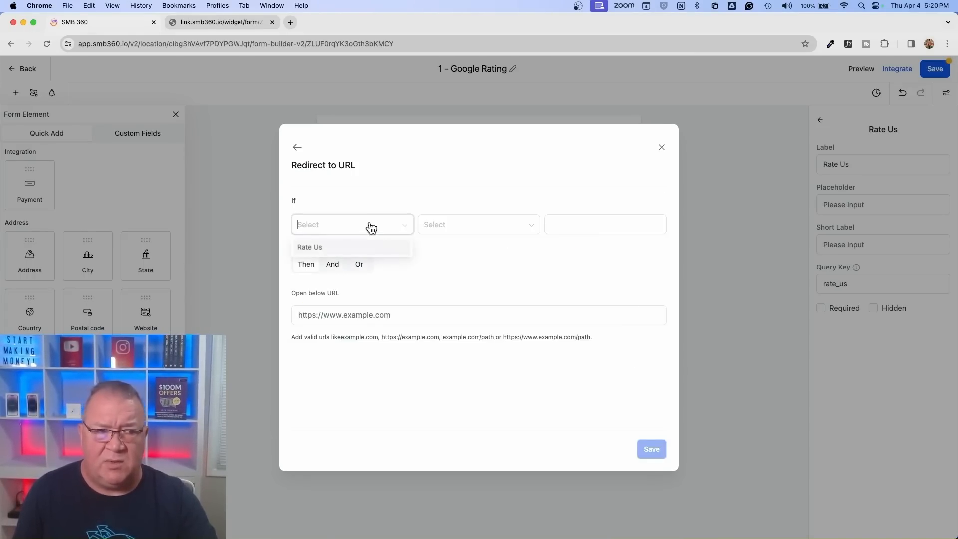
left_click(357, 250)
left_click(592, 229)
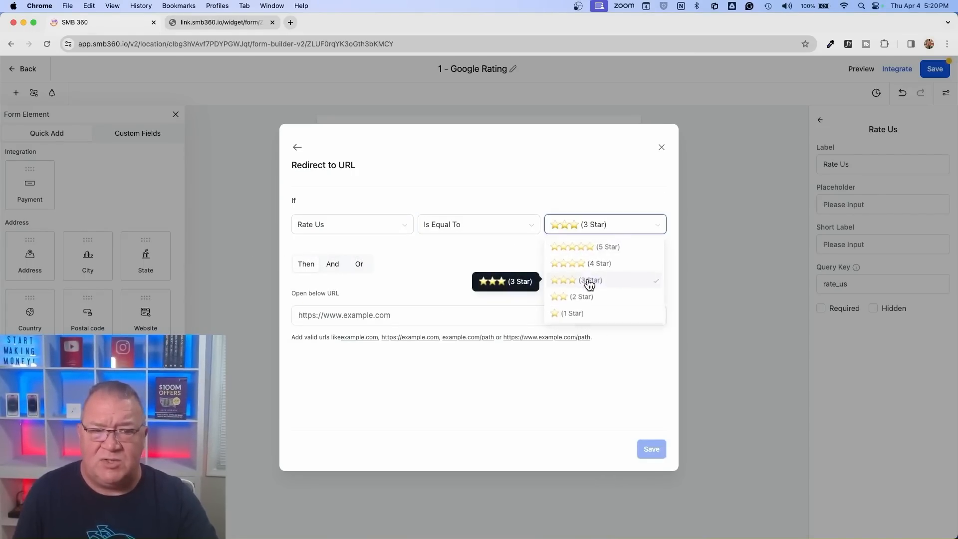
left_click(588, 280)
- Extend the redirect condition with Or rules for Rate Us equal to 2 Star and Rate Us equal to 1 Star
left_click(359, 265)
left_click(338, 293)
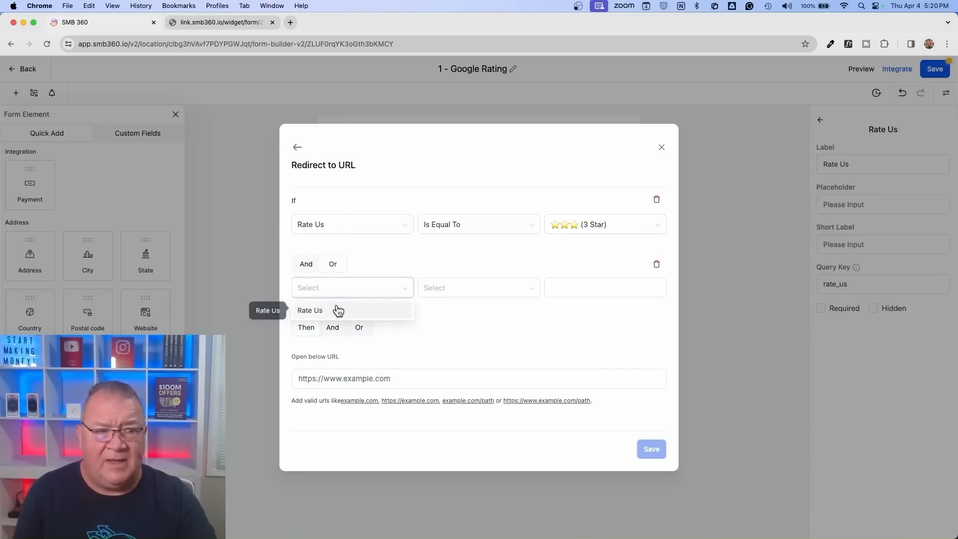
left_click(336, 310)
left_click(615, 288)
left_click(594, 363)
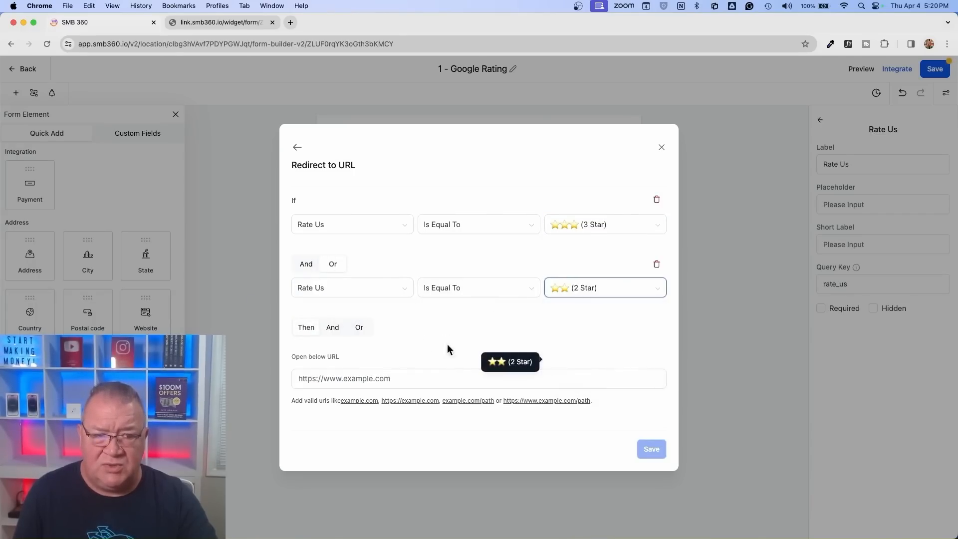
left_click(360, 328)
left_click(357, 353)
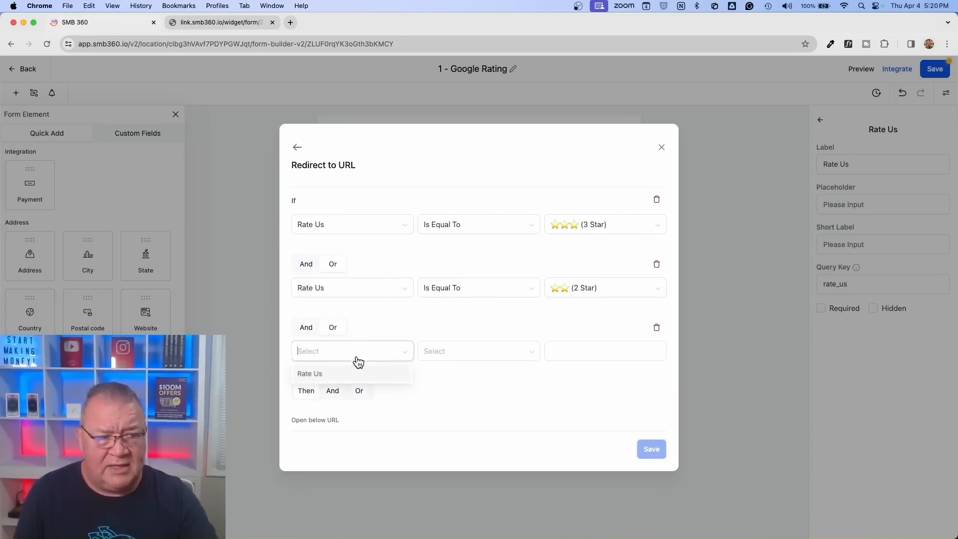
left_click(299, 373)
left_click(565, 354)
left_click(572, 440)
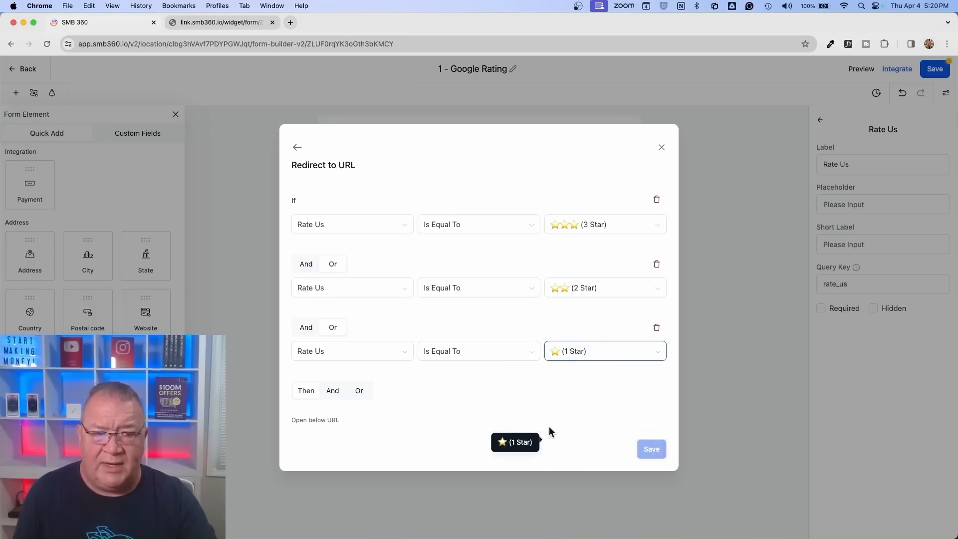
scroll(509, 402, "down", 2)
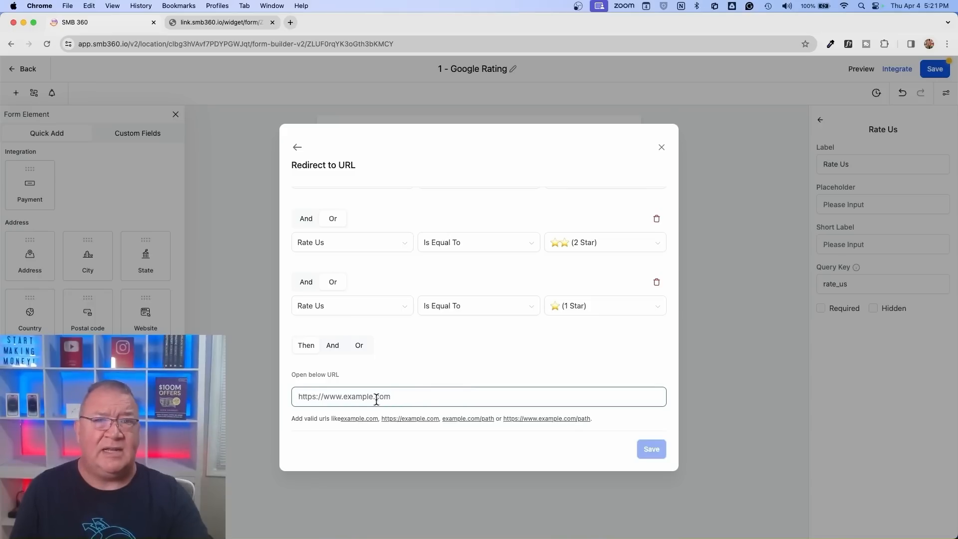
type("h")
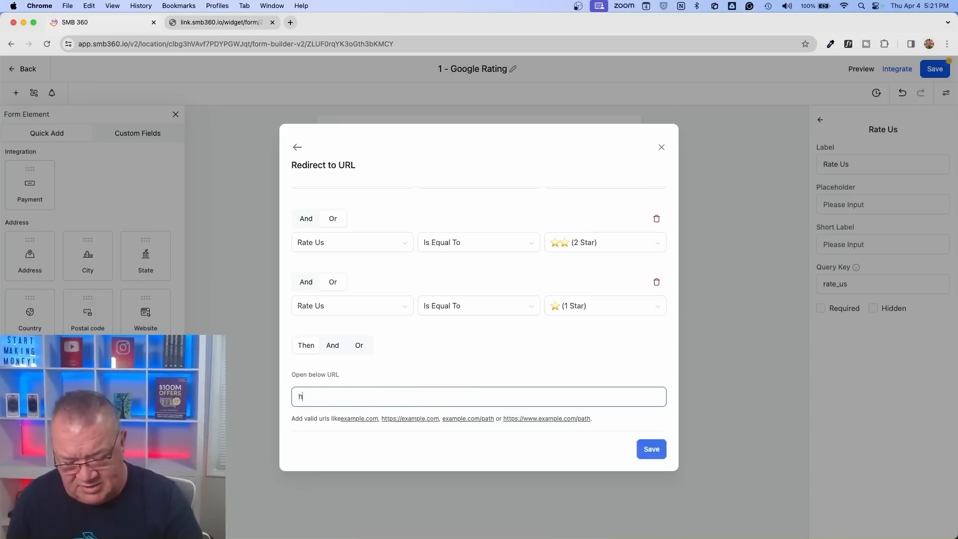
type("ttps://w")
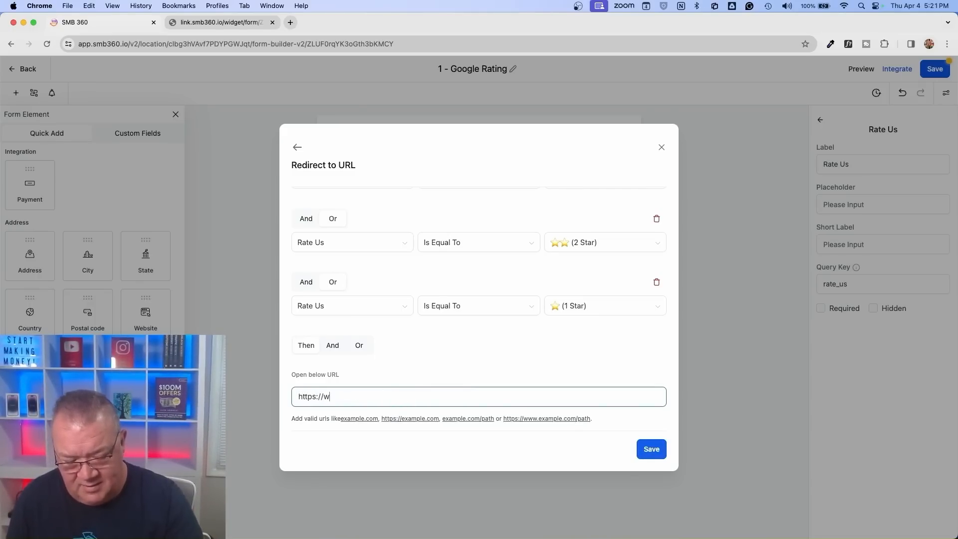
type("ww.googl")
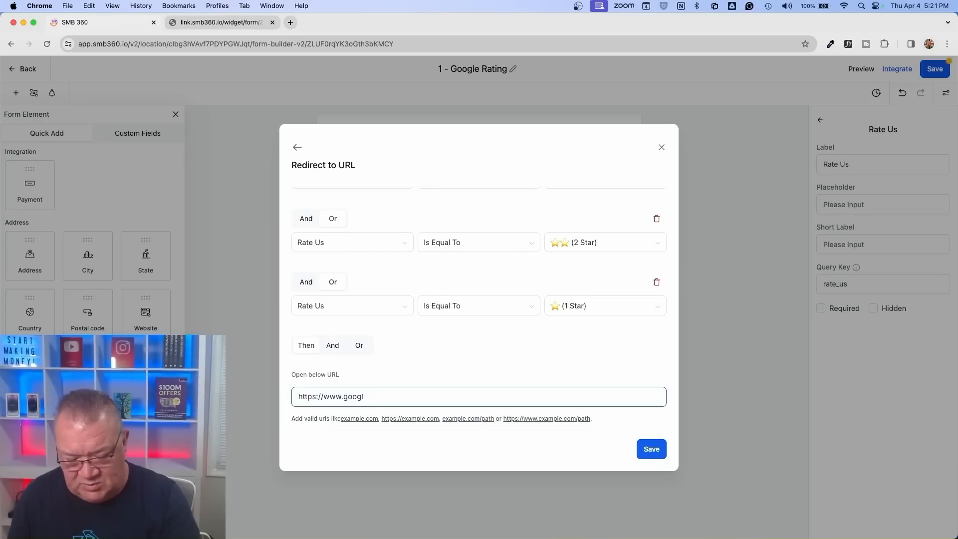
type("e.com")
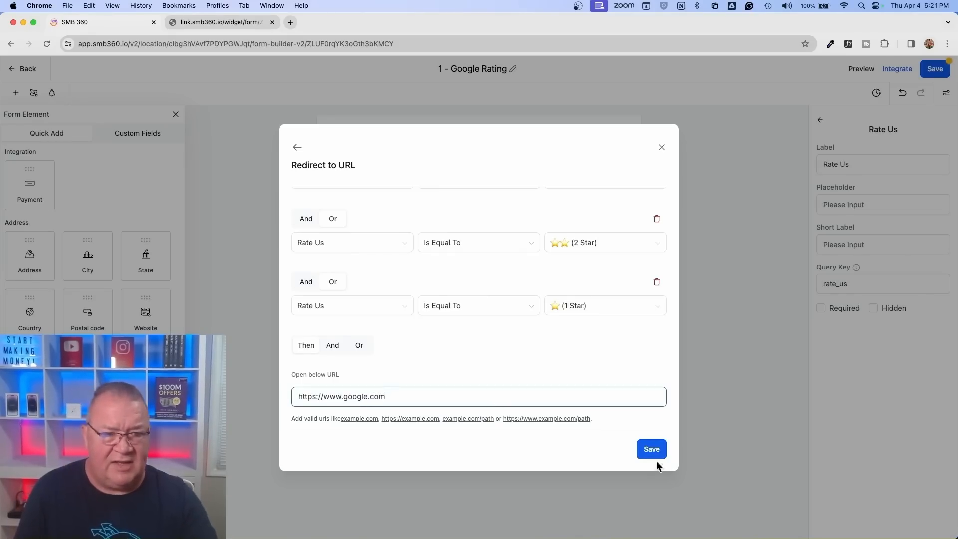
left_click(651, 454)
left_click(662, 155)
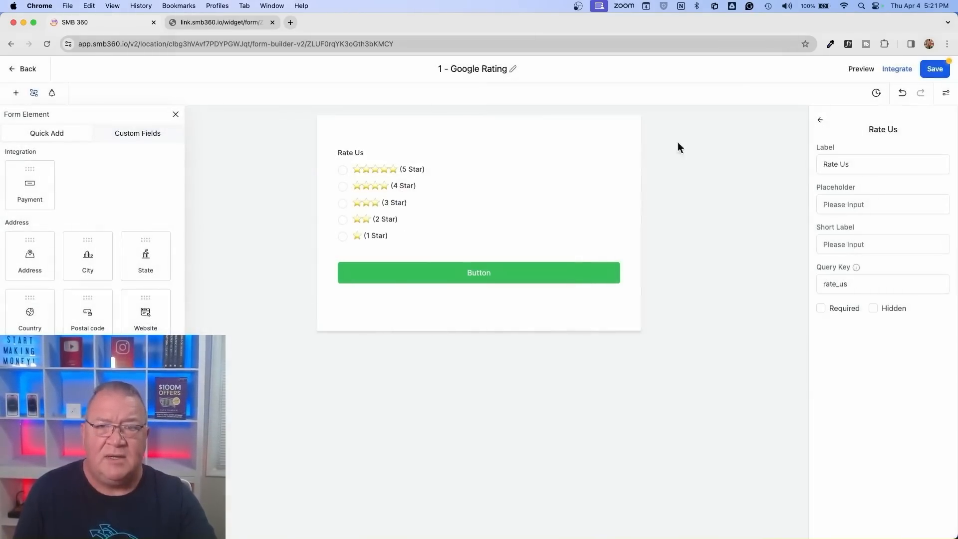
- Save the form and copy its form link from the integration options
left_click(949, 69)
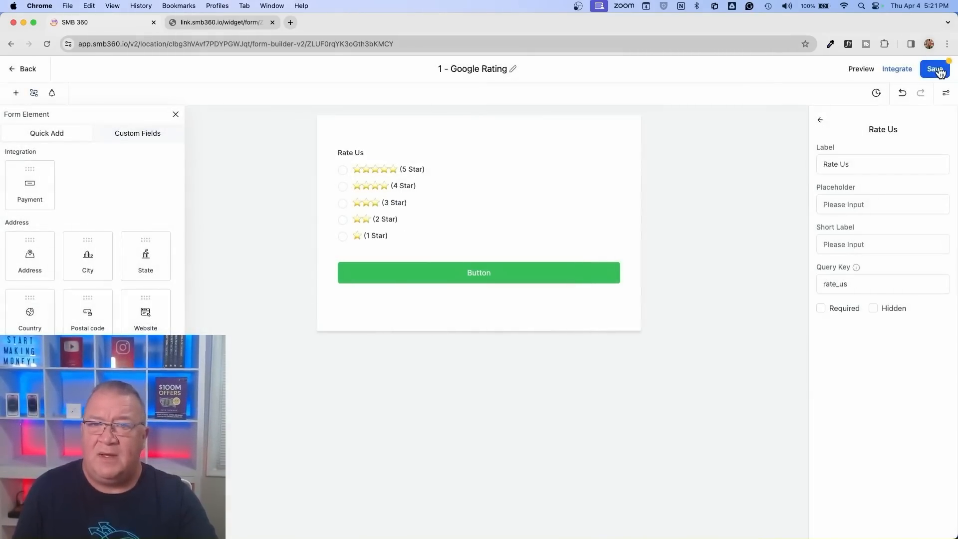
left_click(893, 73)
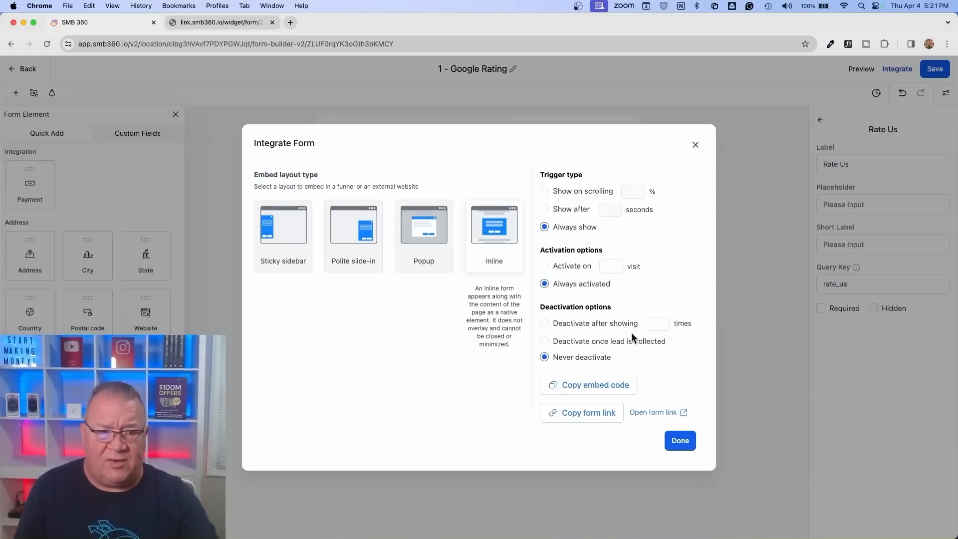
left_click(585, 417)
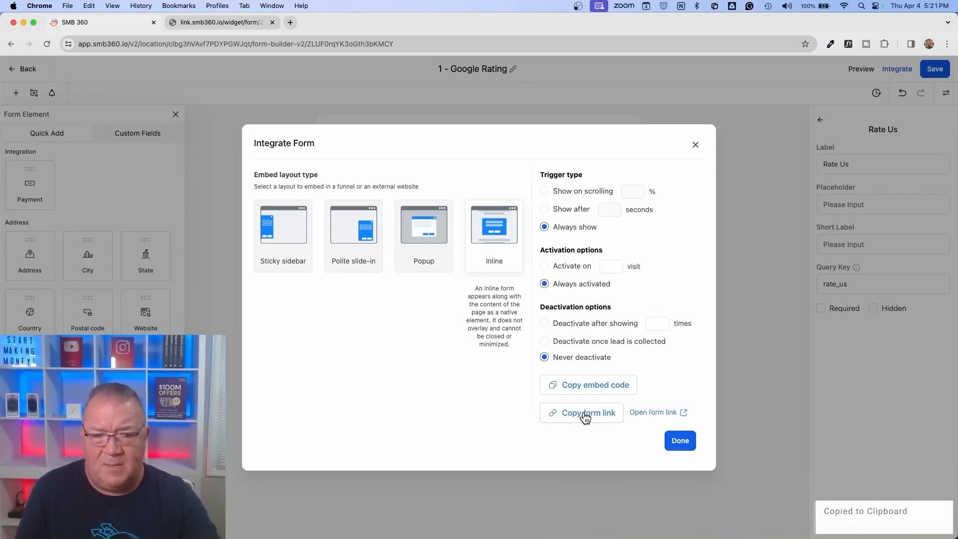
- Replace the redirect URL of the 3, 2 and 1 Star condition with the copied form link, and save the condition and the form
left_click(696, 145)
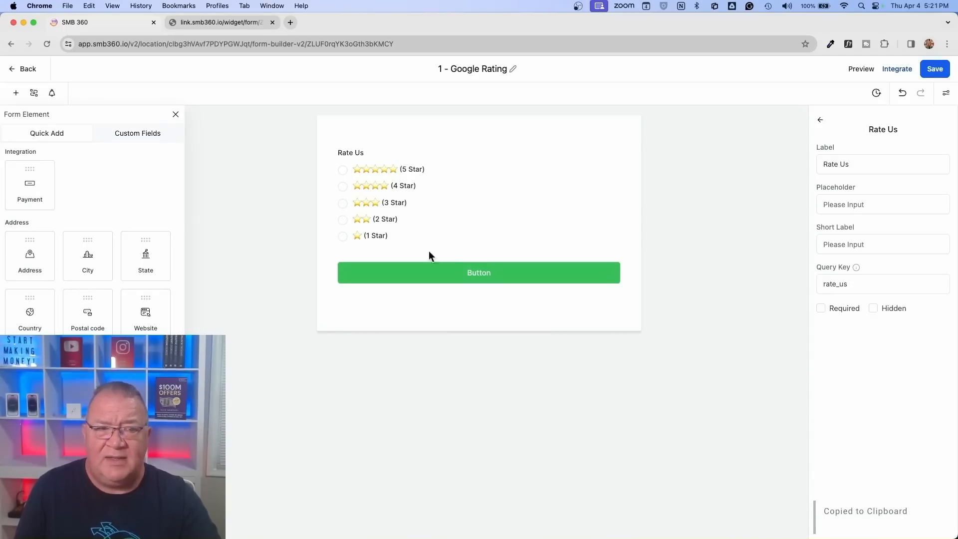
left_click(34, 93)
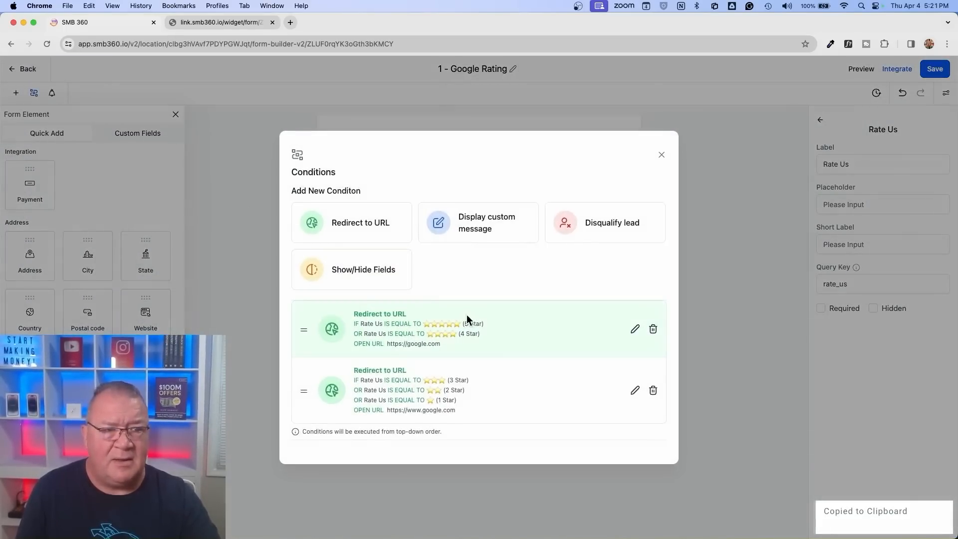
left_click(636, 393)
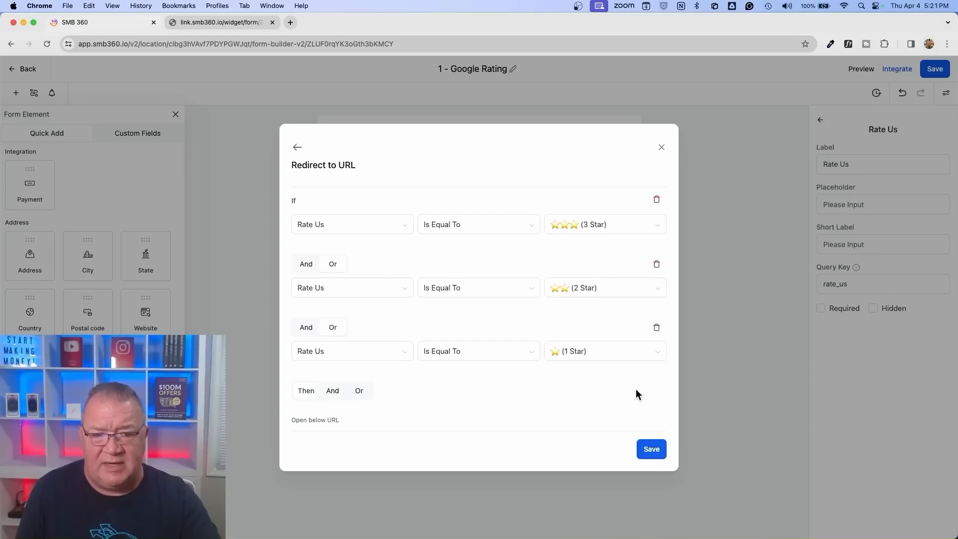
scroll(394, 420, "down", 2)
triple_click(403, 394)
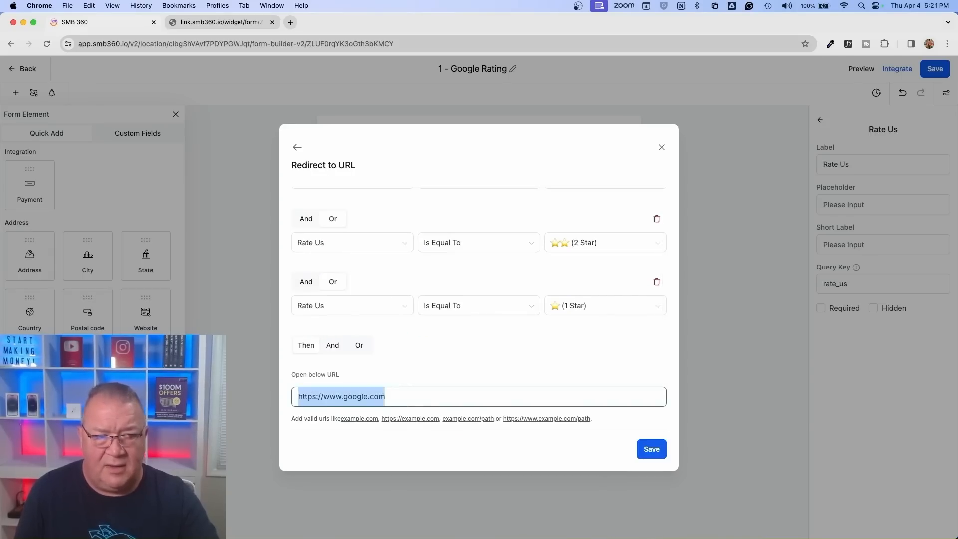
key("super+v")
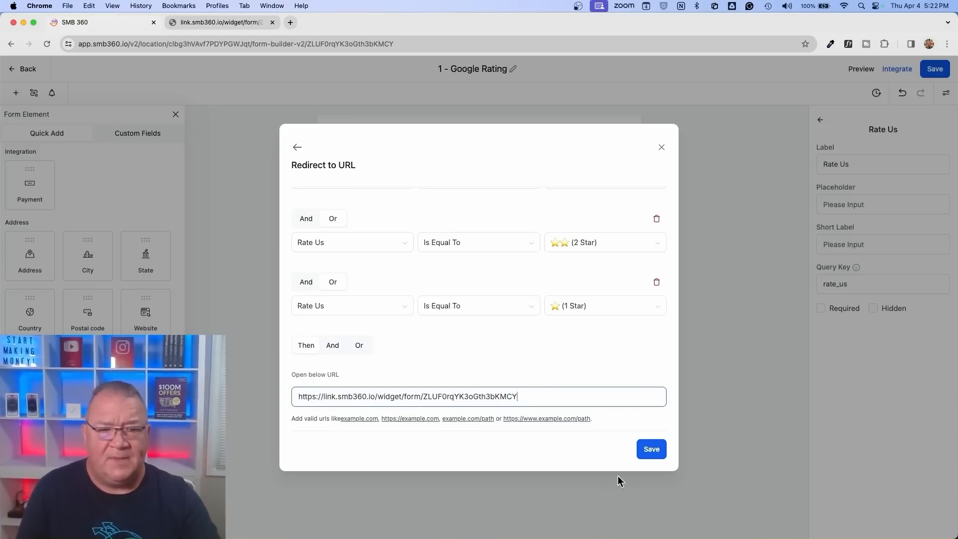
left_click(658, 452)
left_click(662, 155)
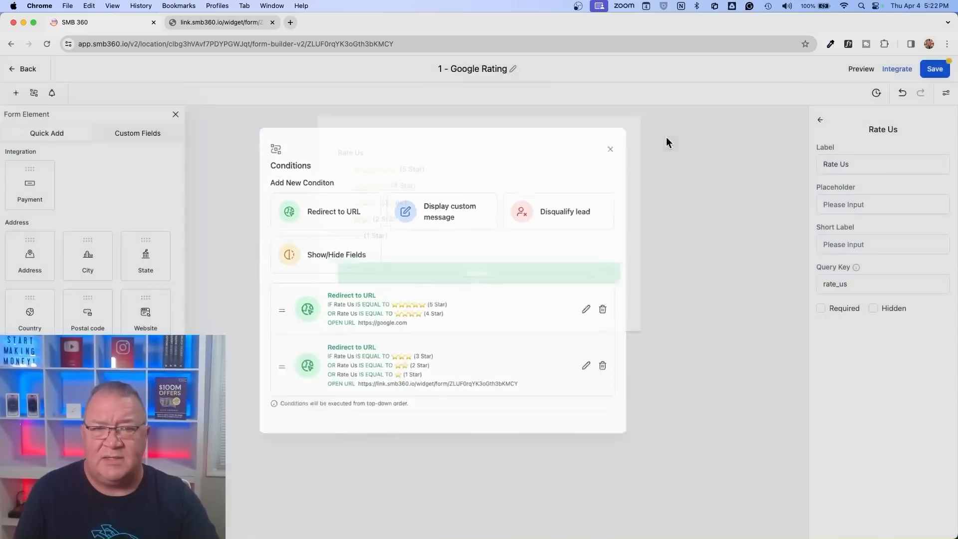
left_click(935, 69)
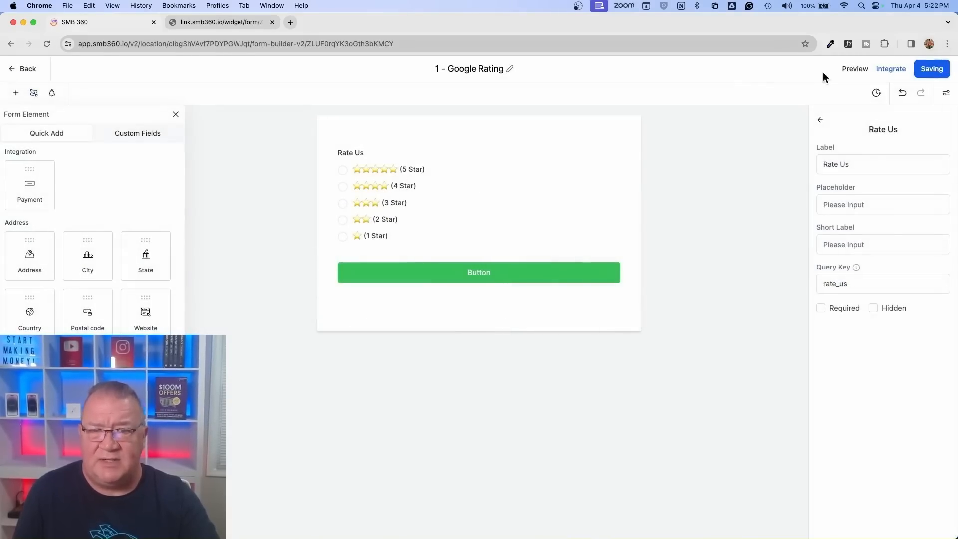
- Reload the live rating form, submit a 5 Star rating to test its redirect, and return to the form
left_click(209, 23)
left_click(46, 44)
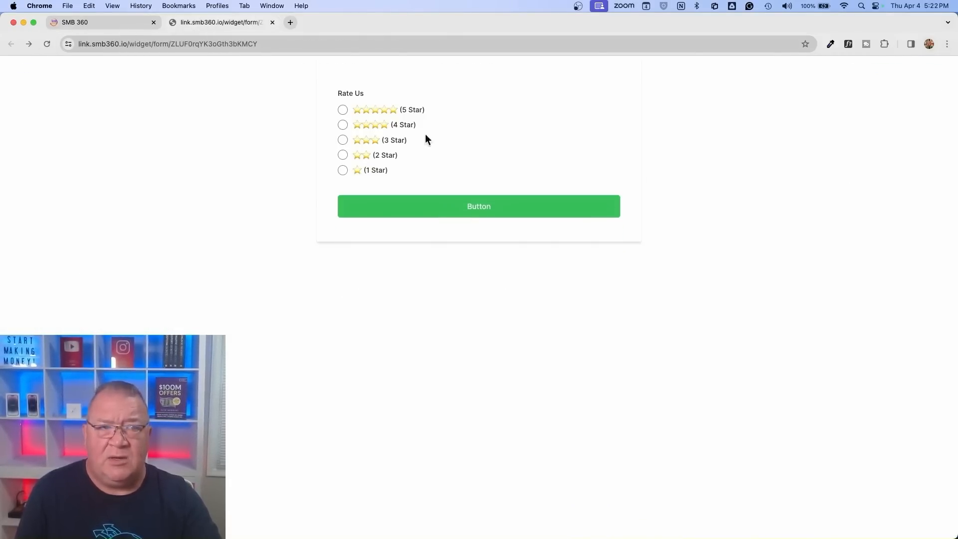
left_click(343, 110)
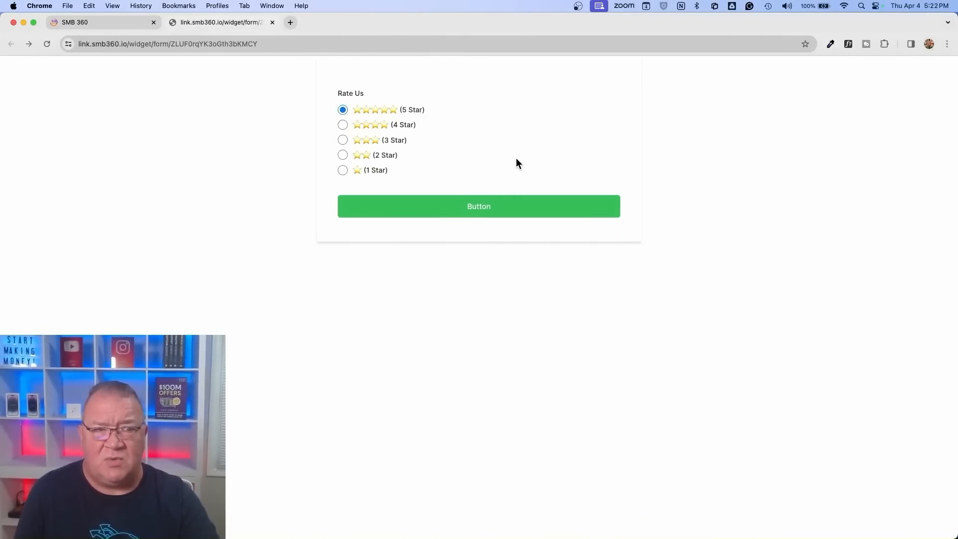
left_click(477, 208)
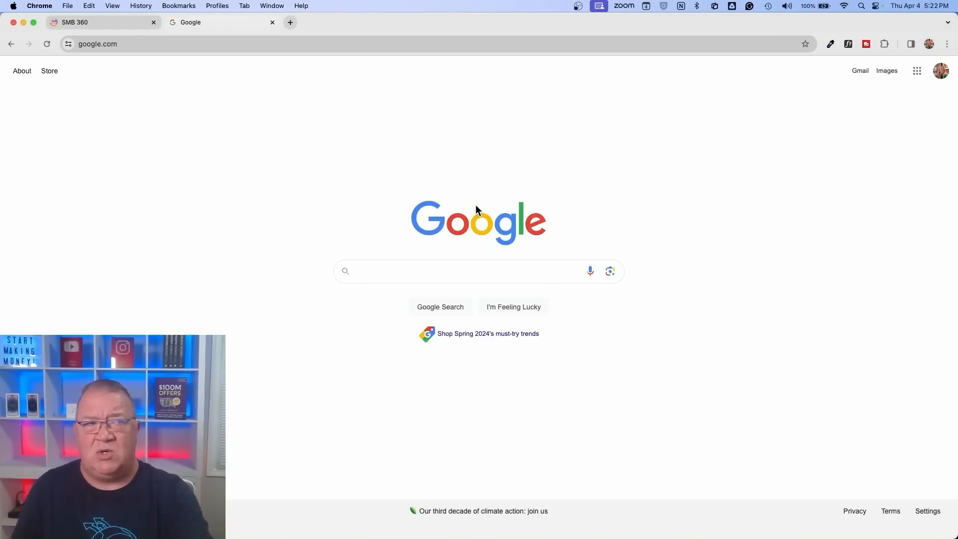
left_click(11, 44)
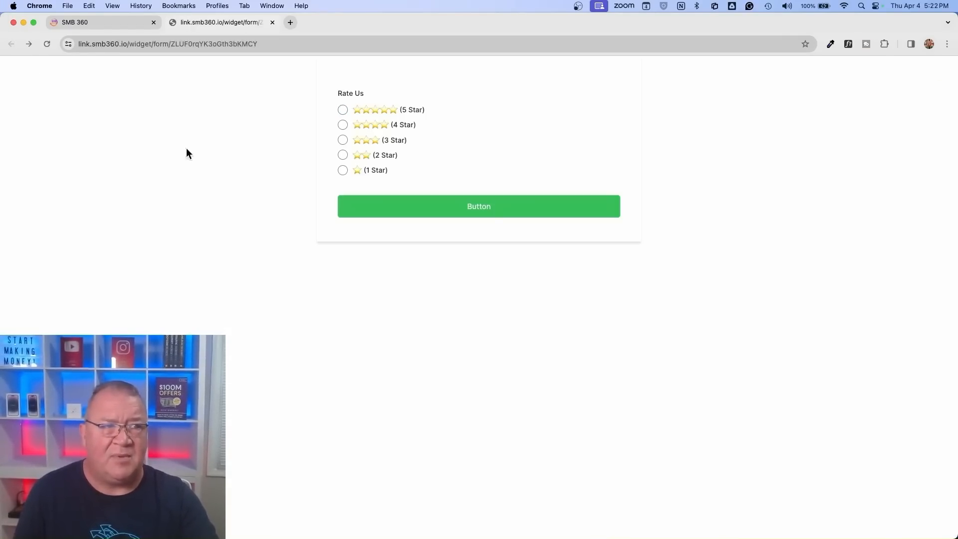
- Test the low-rating redirect by submitting a 2 Star rating on the live form, and close its browser tab
left_click(342, 155)
left_click(486, 208)
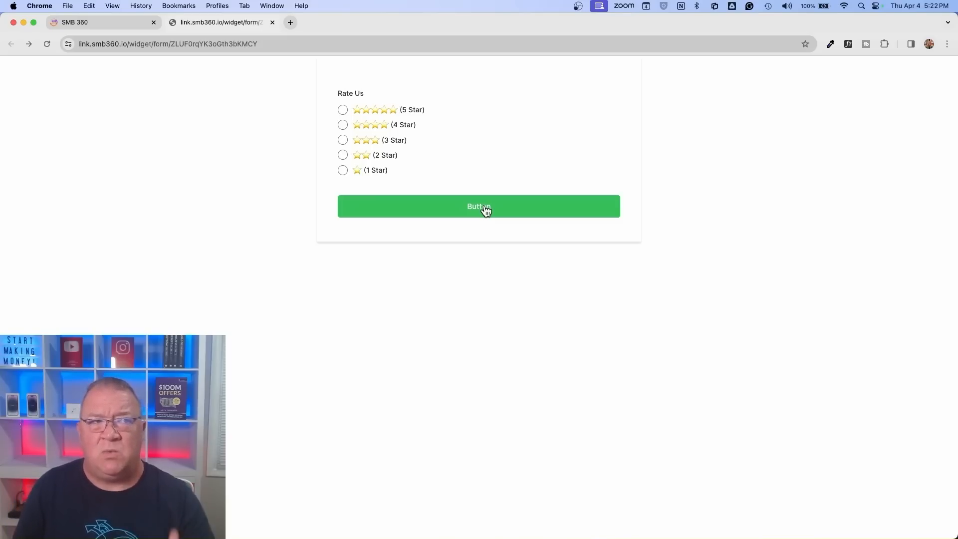
left_click(272, 22)
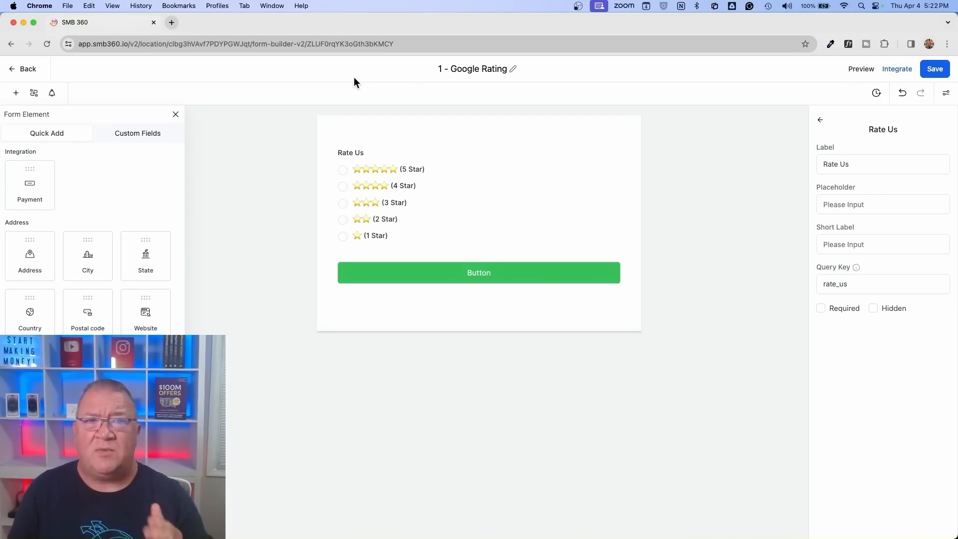
- Leave the rating form, open 2 - Loan Form in the builder and inspect its Loan Amount and Yearly Income fields
left_click(25, 69)
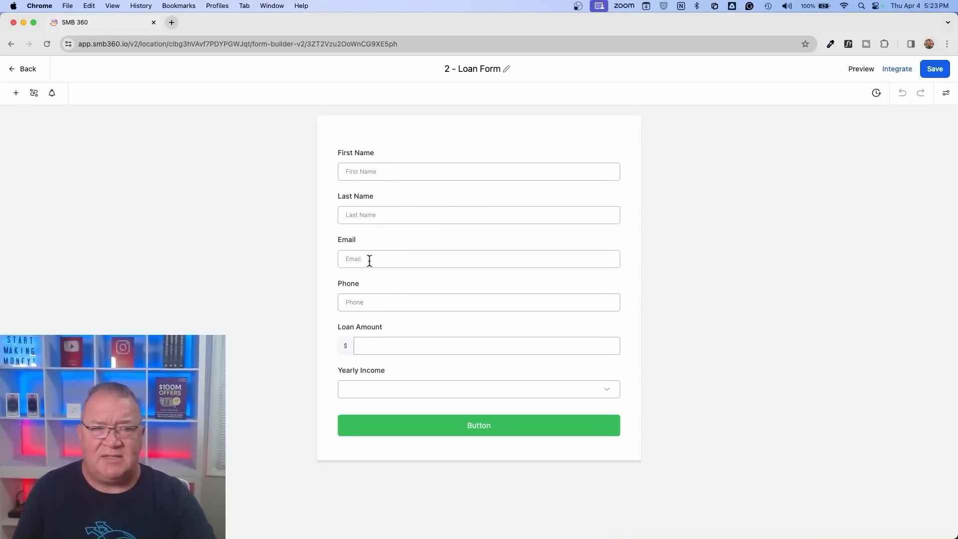
left_click(393, 345)
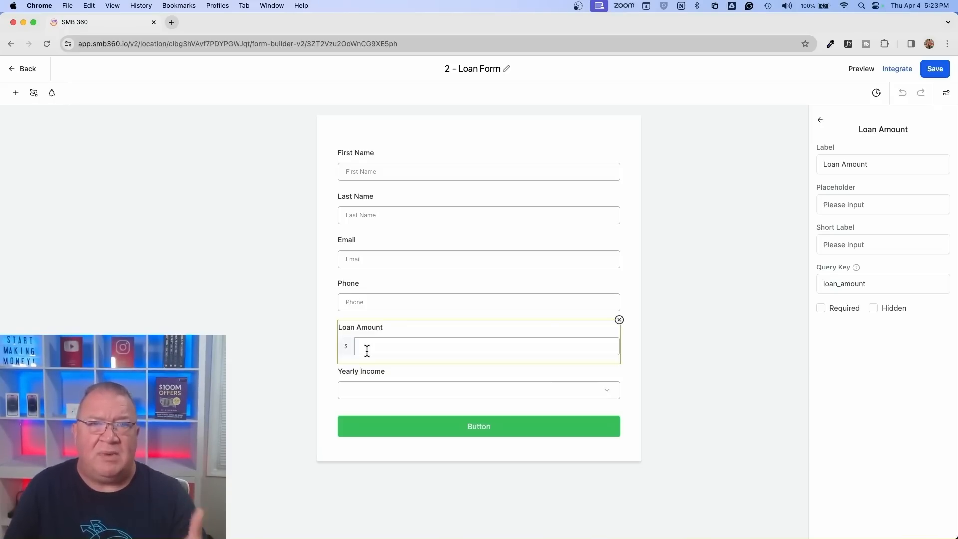
left_click(387, 388)
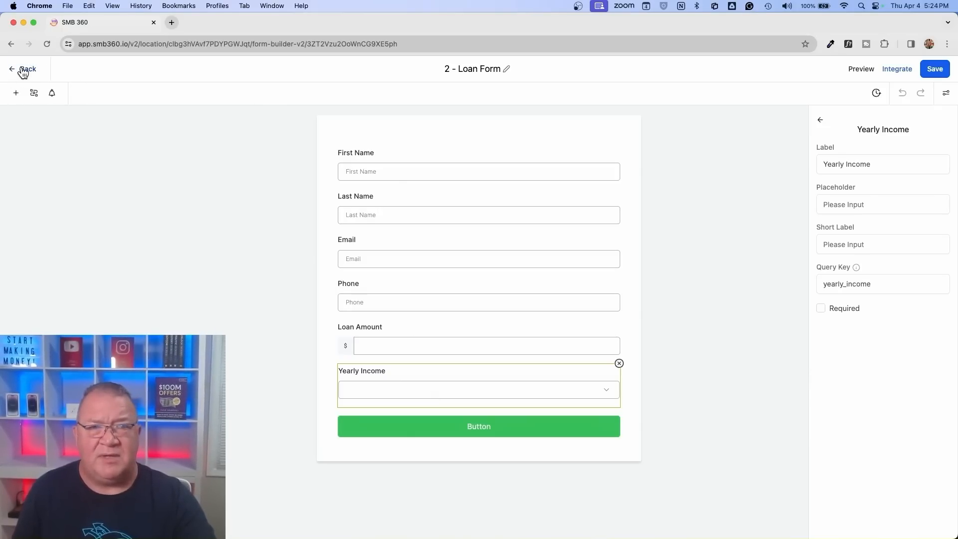
- Add a Display custom message condition that applies if Yearly Income is equal to 0 to 50K
left_click(34, 92)
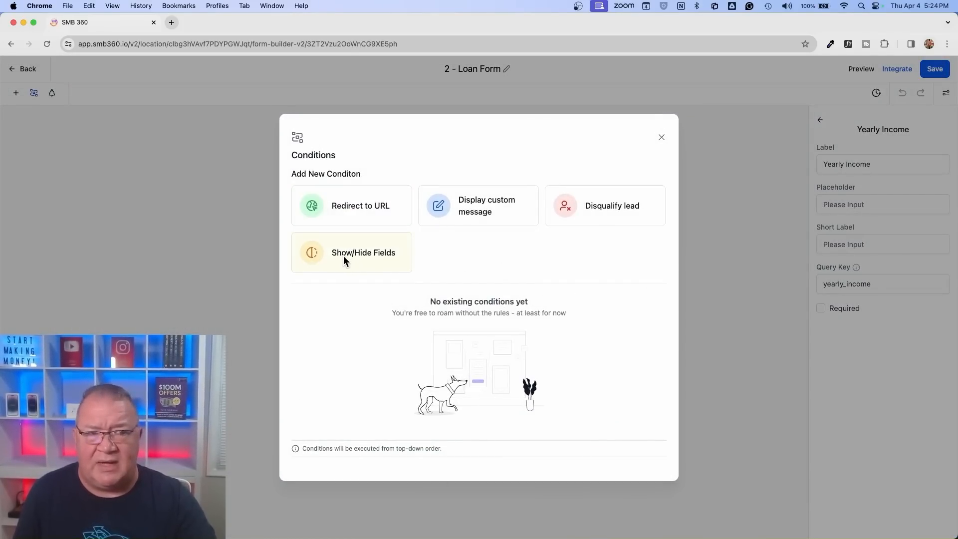
left_click(483, 202)
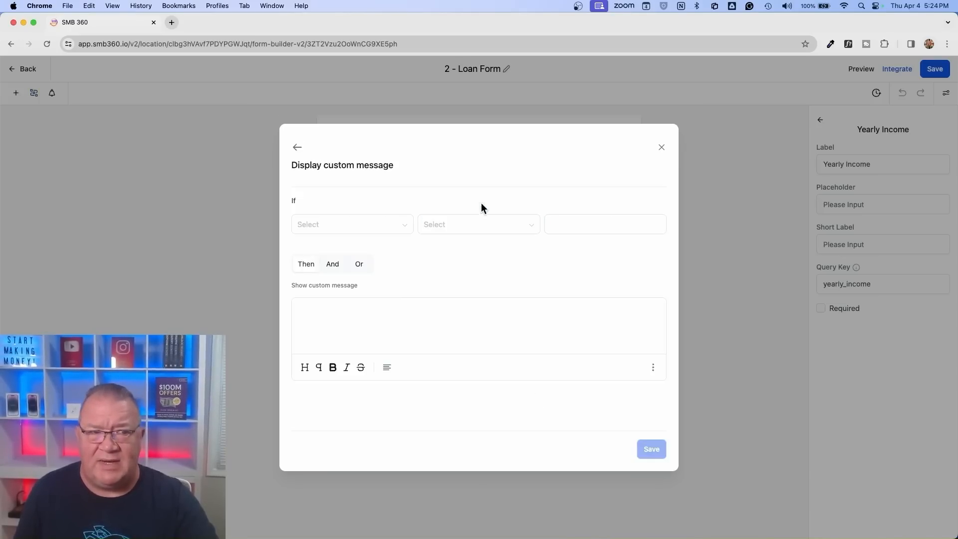
left_click(392, 230)
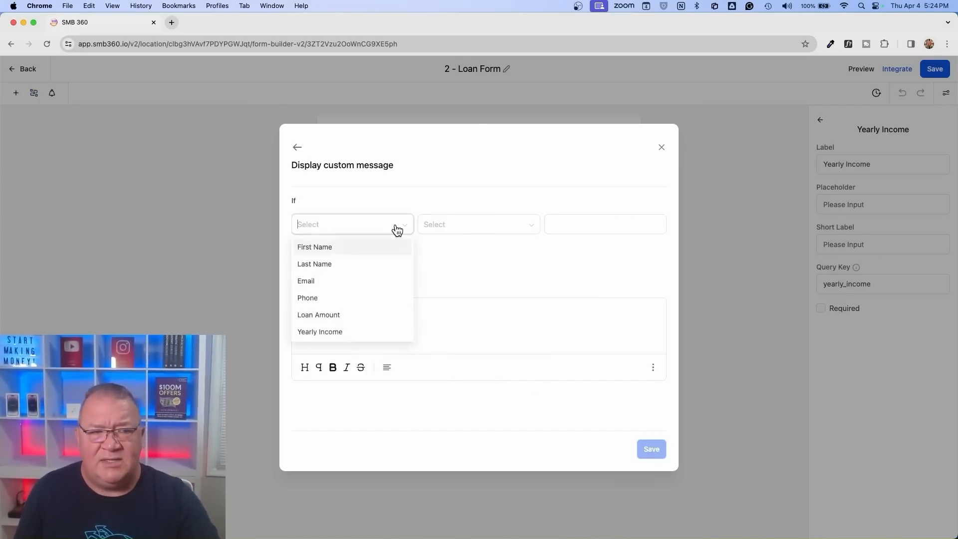
left_click(344, 332)
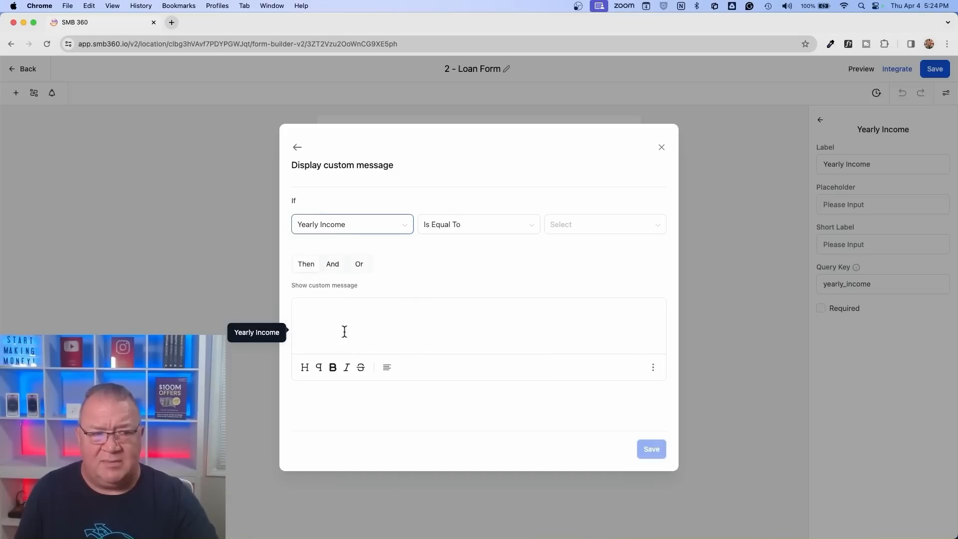
left_click(498, 225)
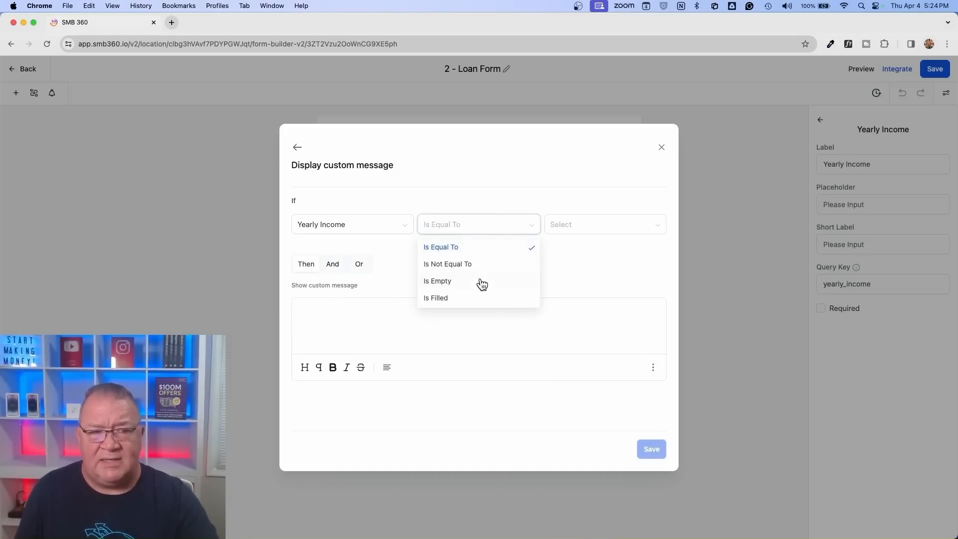
left_click(498, 248)
left_click(608, 226)
left_click(562, 250)
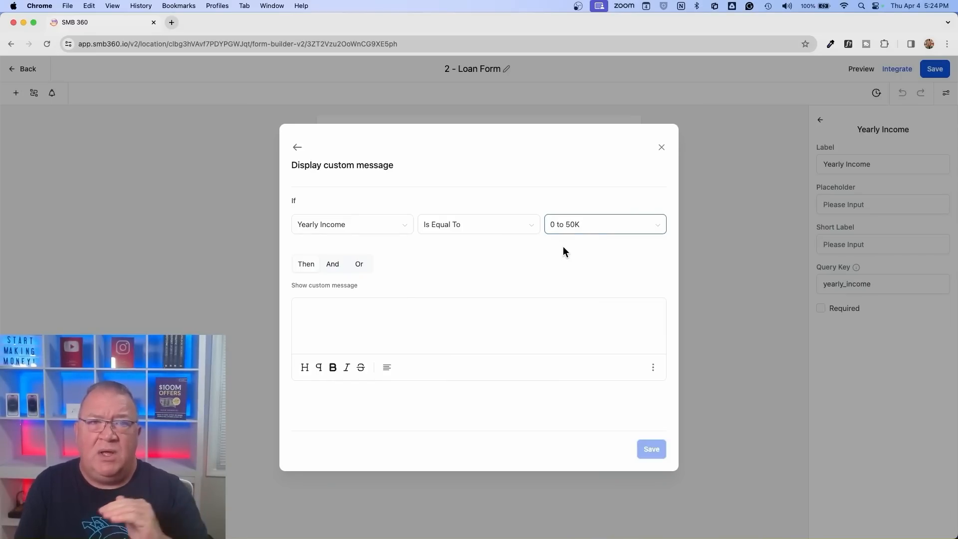
- Write the custom message "Sorry you can't qualify for a loan at this time."
left_click(347, 310)
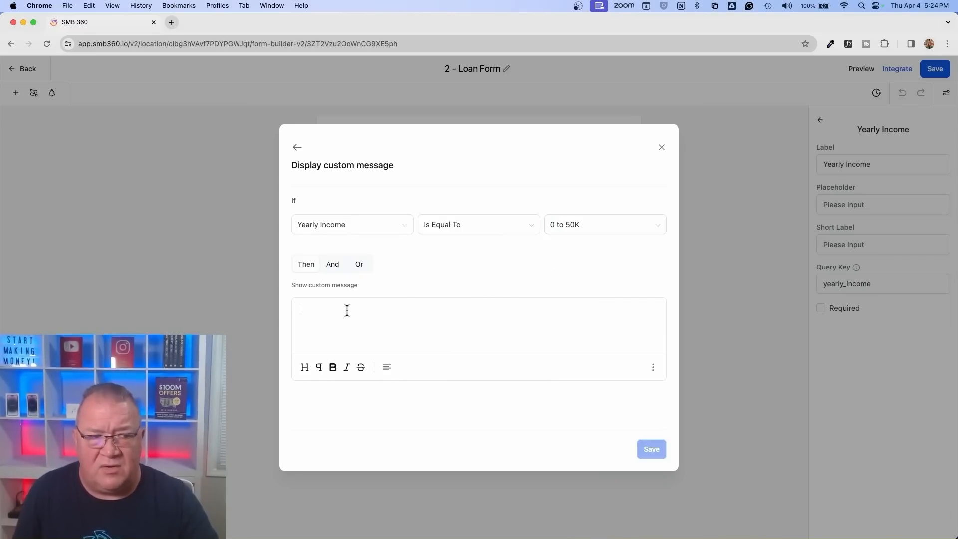
type("So")
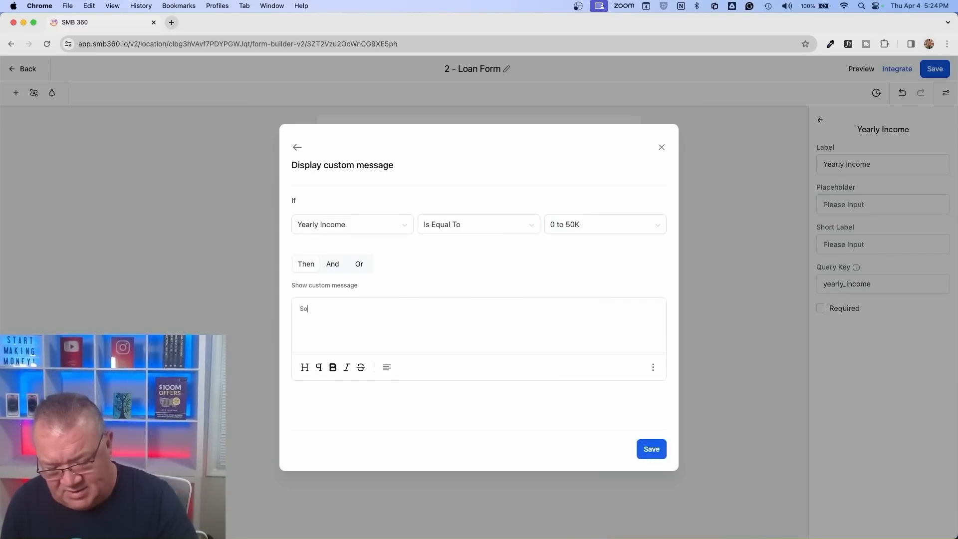
type("rry you can'")
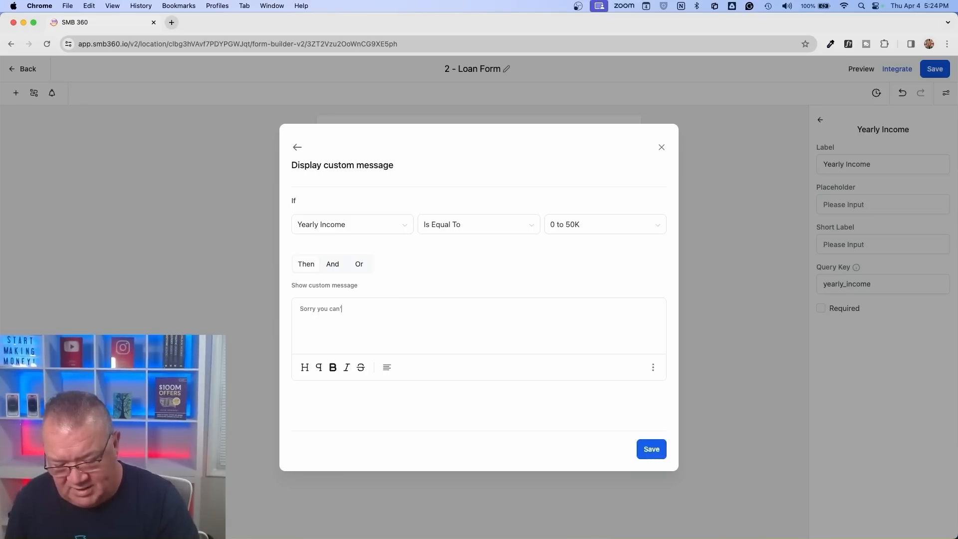
type("t qualify ")
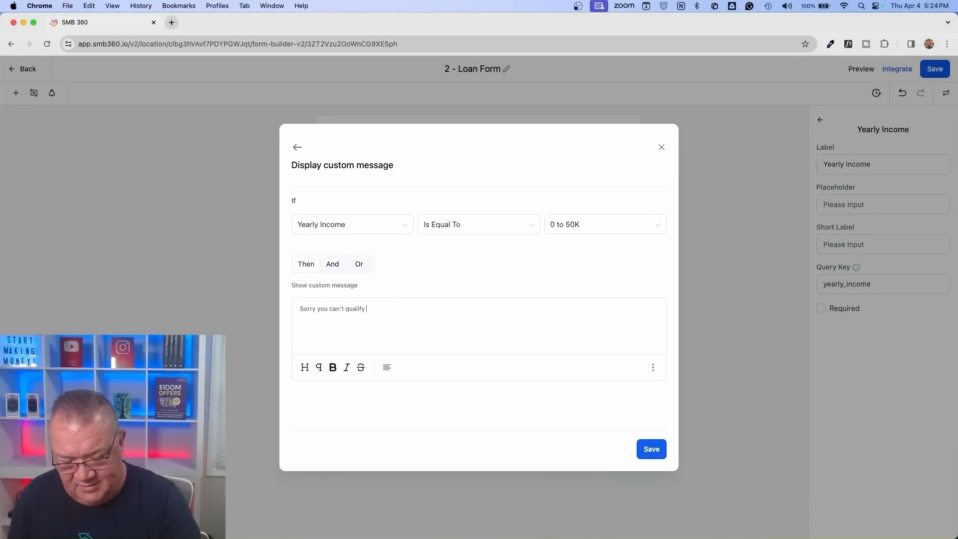
type("for a loan a")
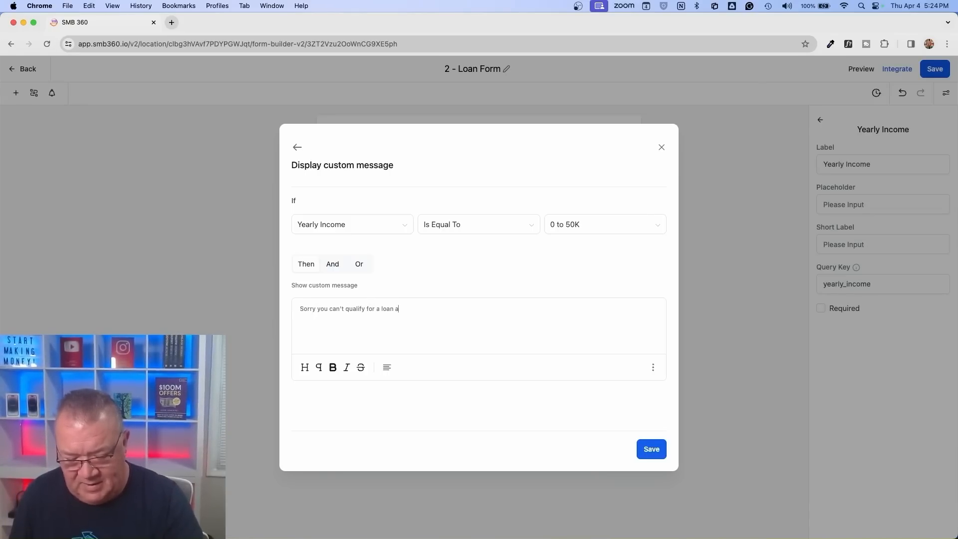
type("t this time.")
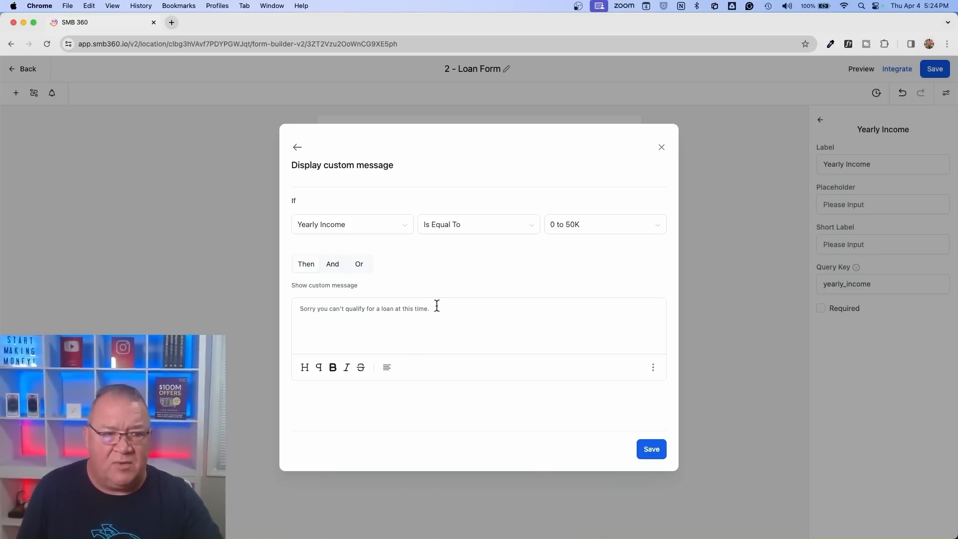
- Format the whole custom message as a heading and save the condition
left_click_drag(437, 305, 261, 319)
left_click(305, 370)
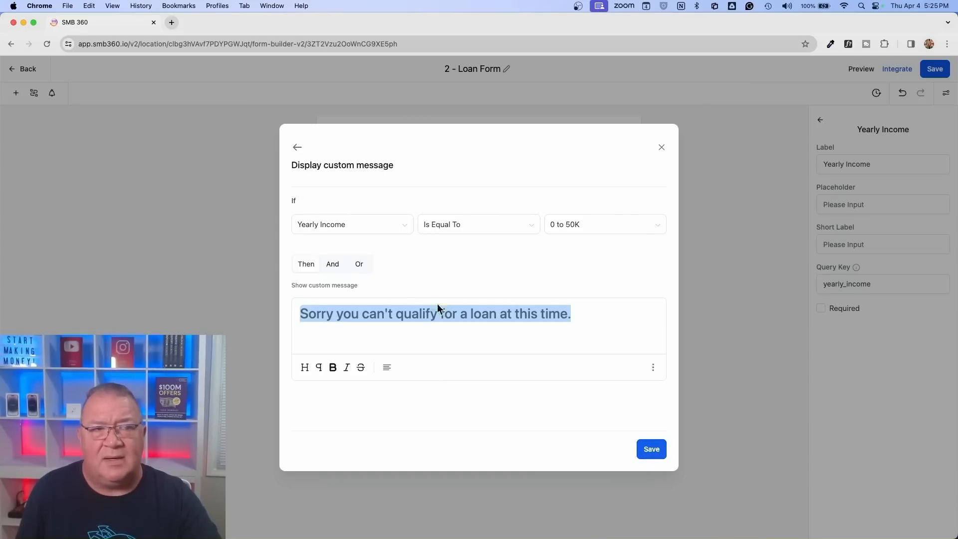
left_click(647, 449)
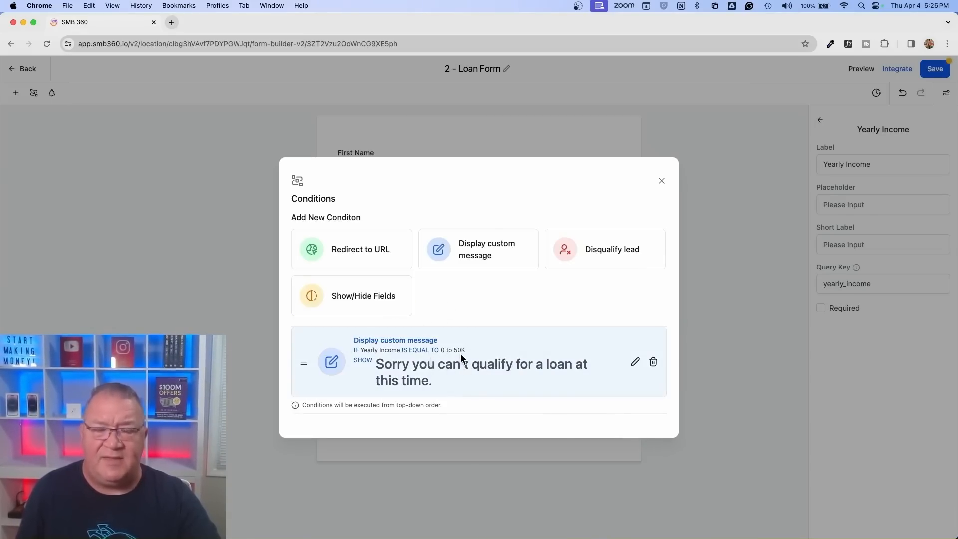
- Copy the message text from the existing 0 to 50K condition and return to the conditions list
left_click(473, 255)
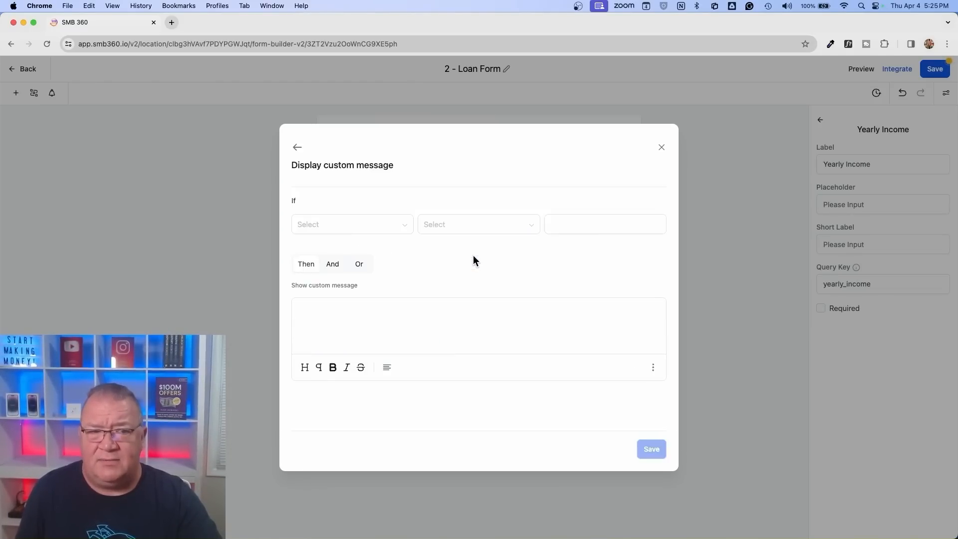
left_click(298, 147)
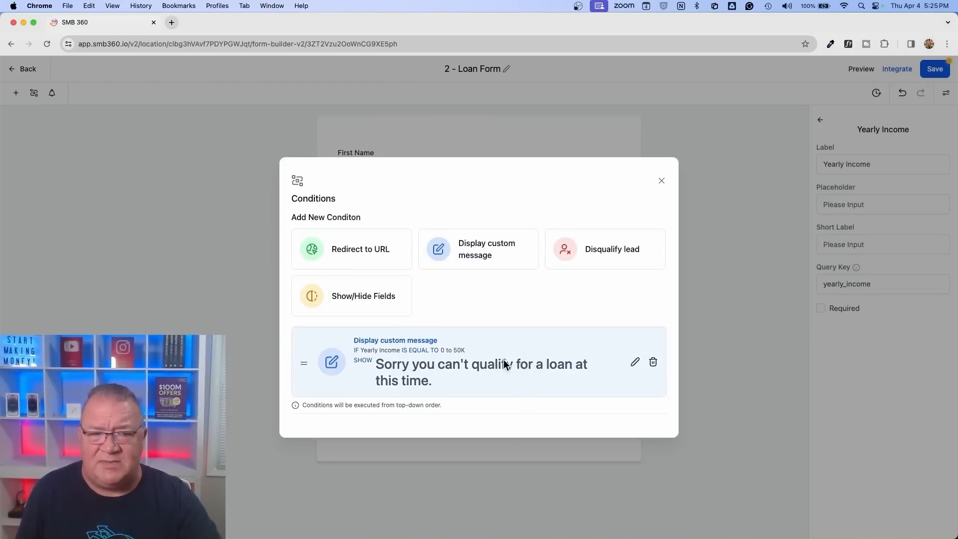
left_click(636, 364)
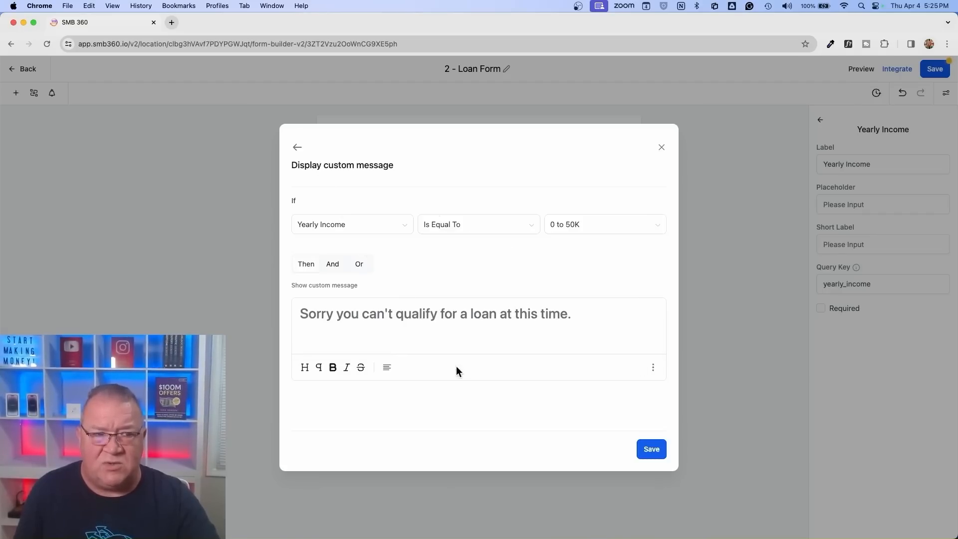
left_click_drag(301, 314, 570, 316)
key("super+c")
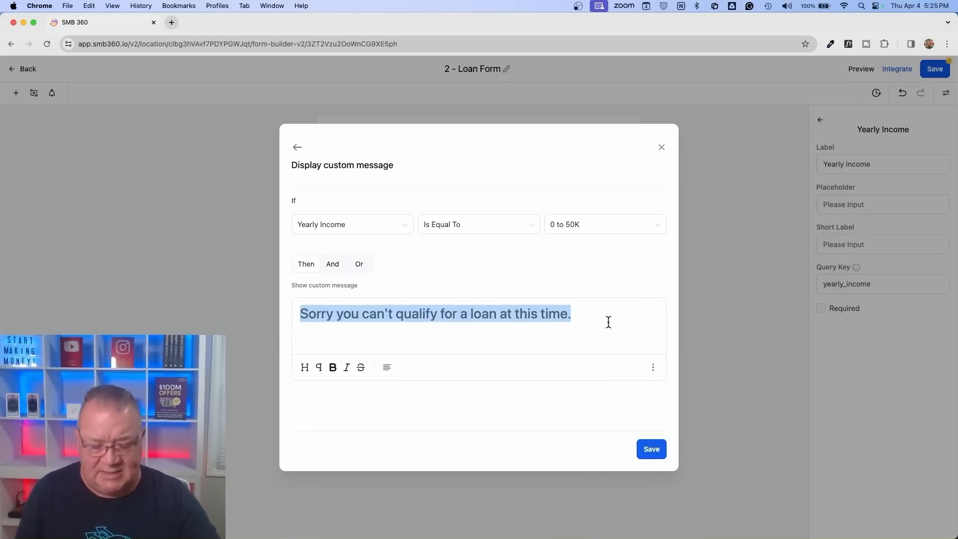
left_click(297, 148)
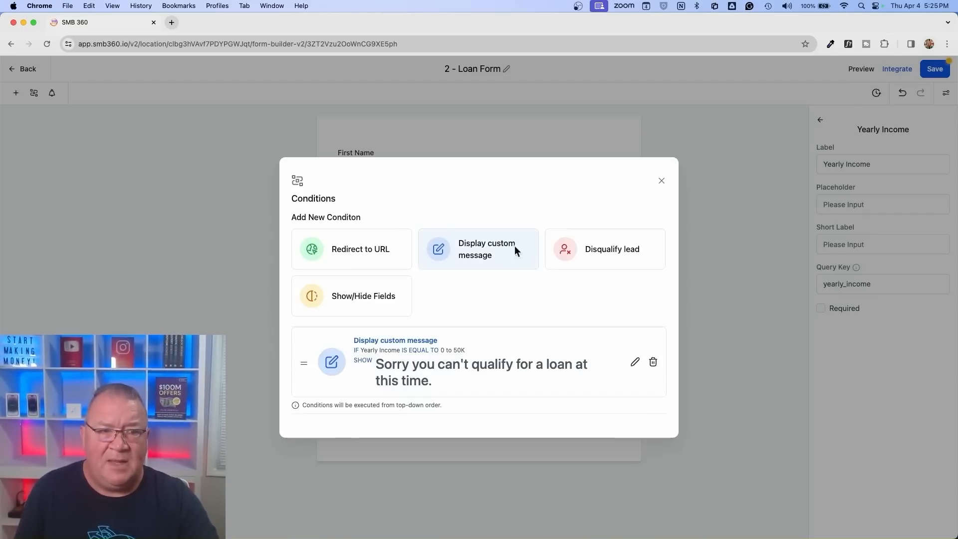
- Replace the custom message condition with a Disqualify lead condition that applies if Yearly Income is equal to 0 to 50K
left_click(653, 362)
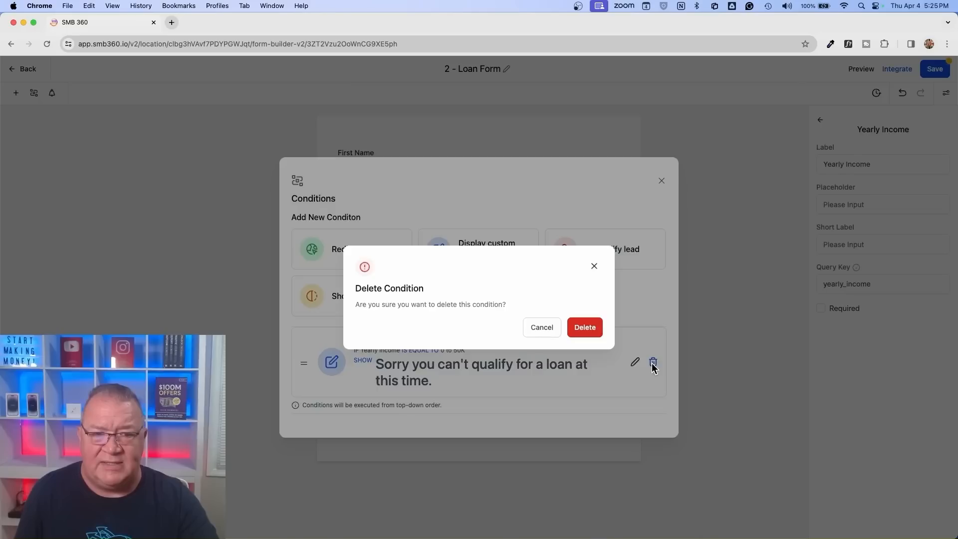
left_click(584, 328)
left_click(597, 208)
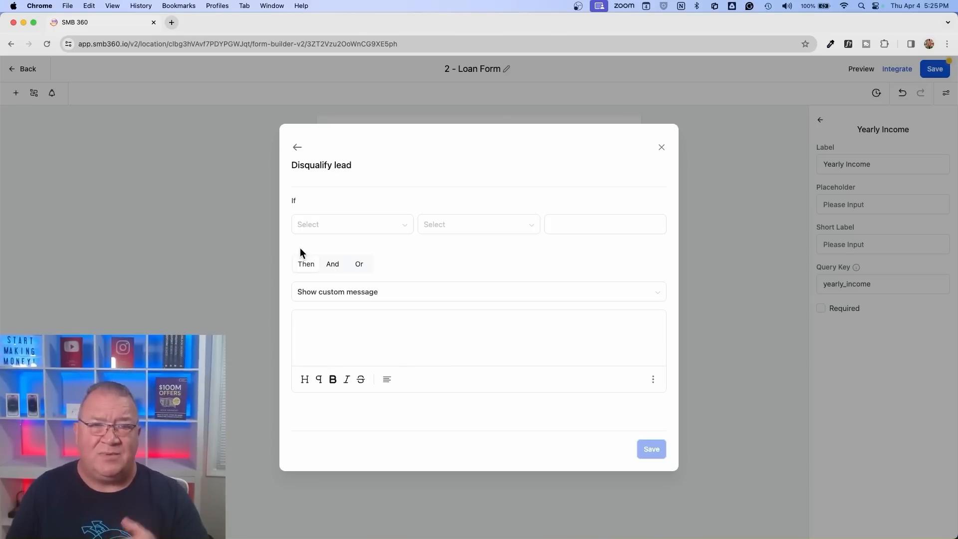
left_click(406, 225)
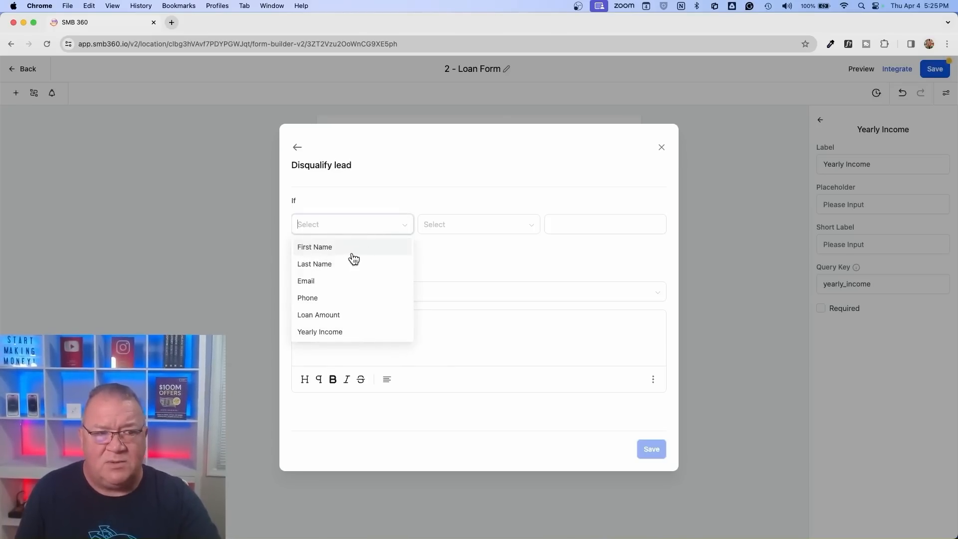
left_click(364, 334)
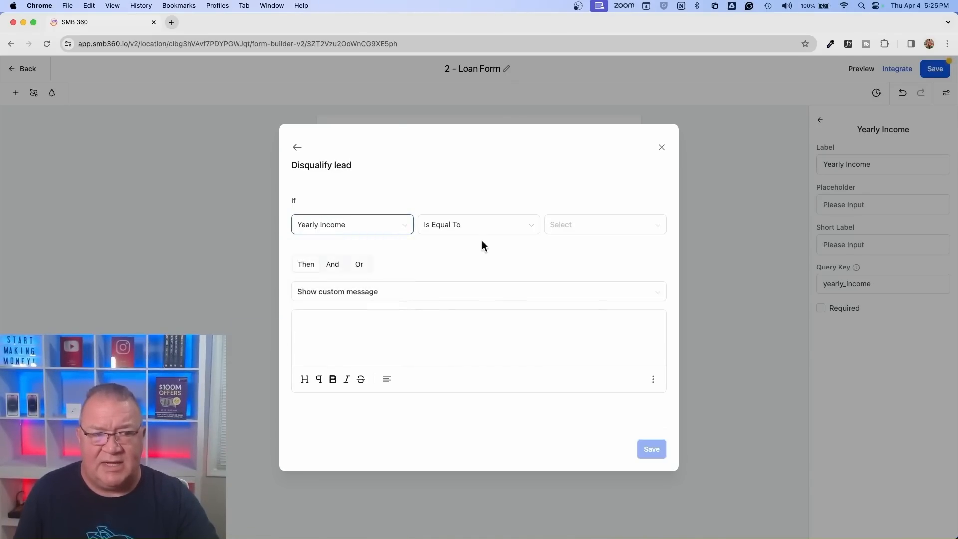
left_click(594, 233)
left_click(585, 252)
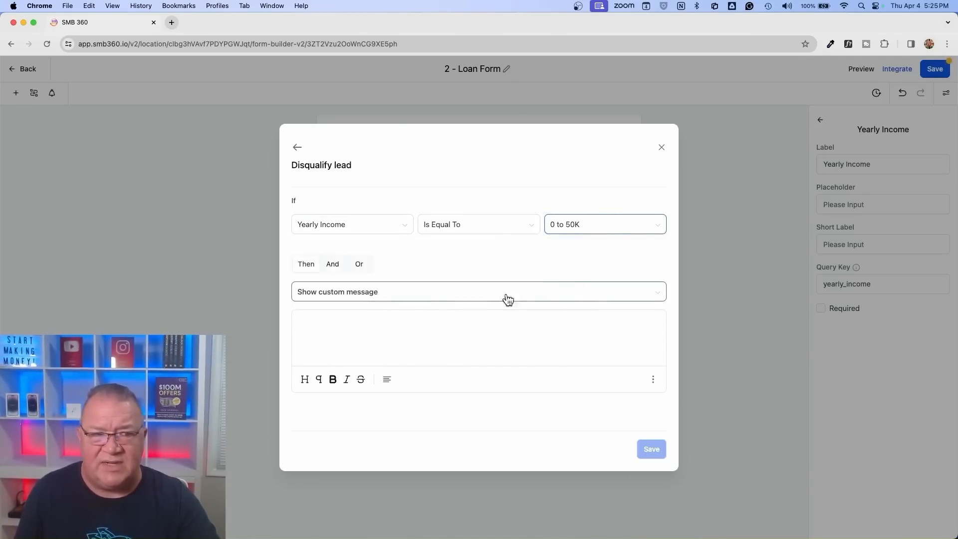
- Paste the copied message "Sorry you can't qualify for a loan at this time." as the disqualification message and save the condition
left_click(349, 297)
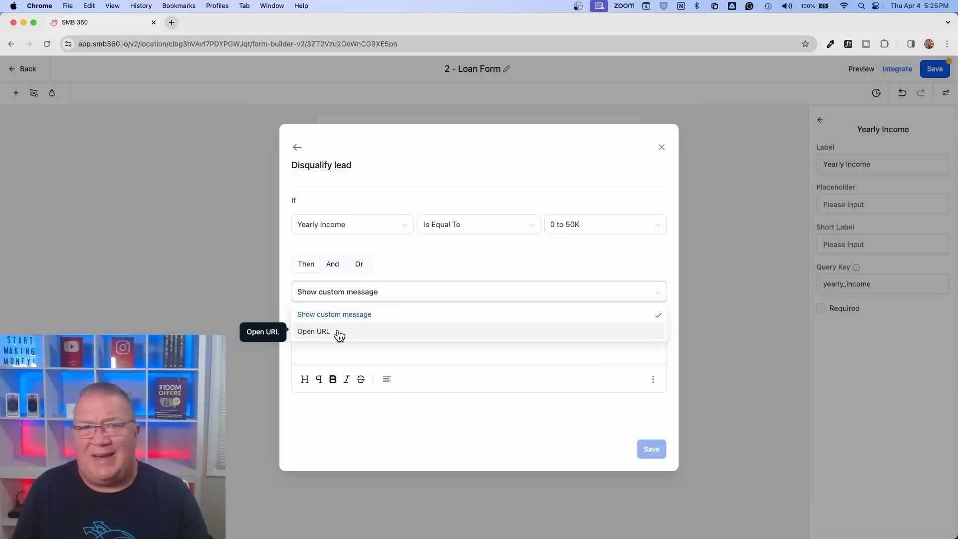
left_click(470, 258)
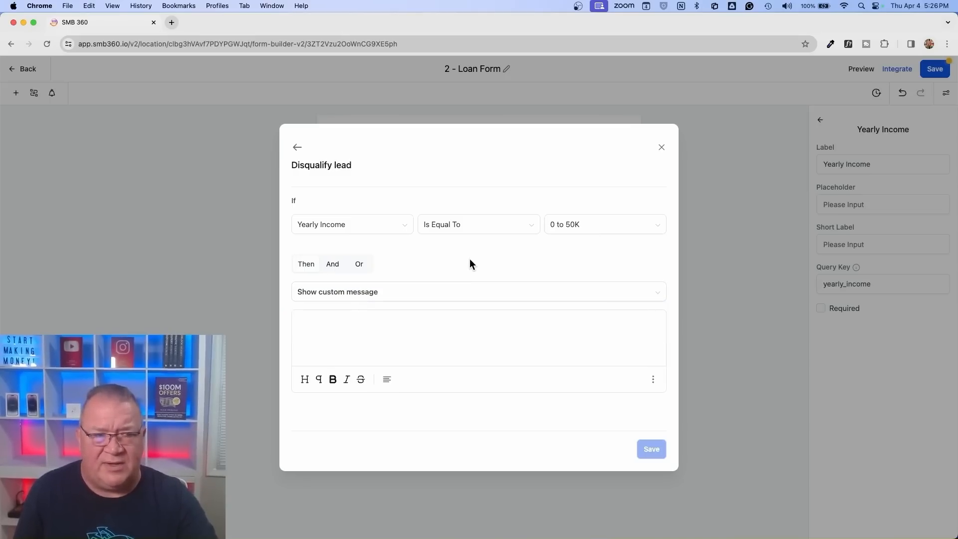
key("super+v")
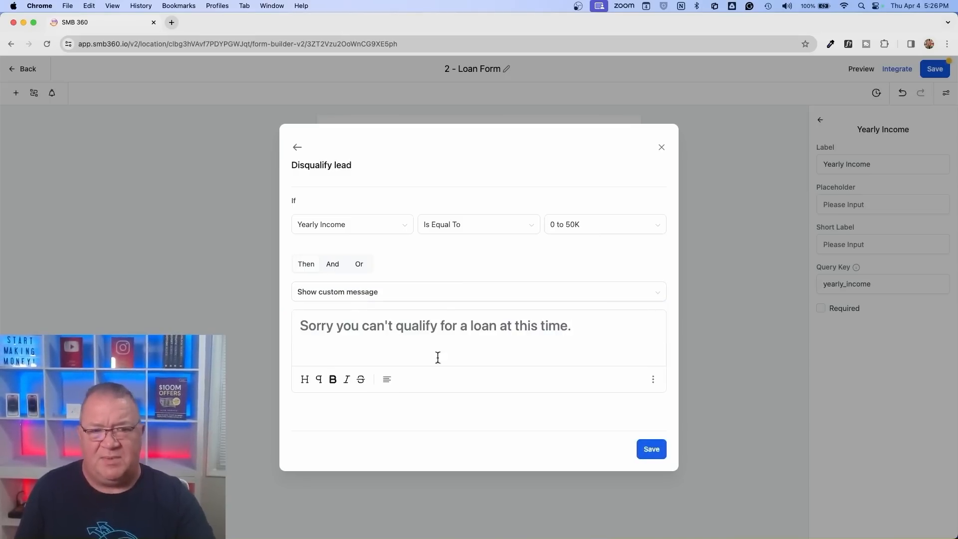
left_click(651, 450)
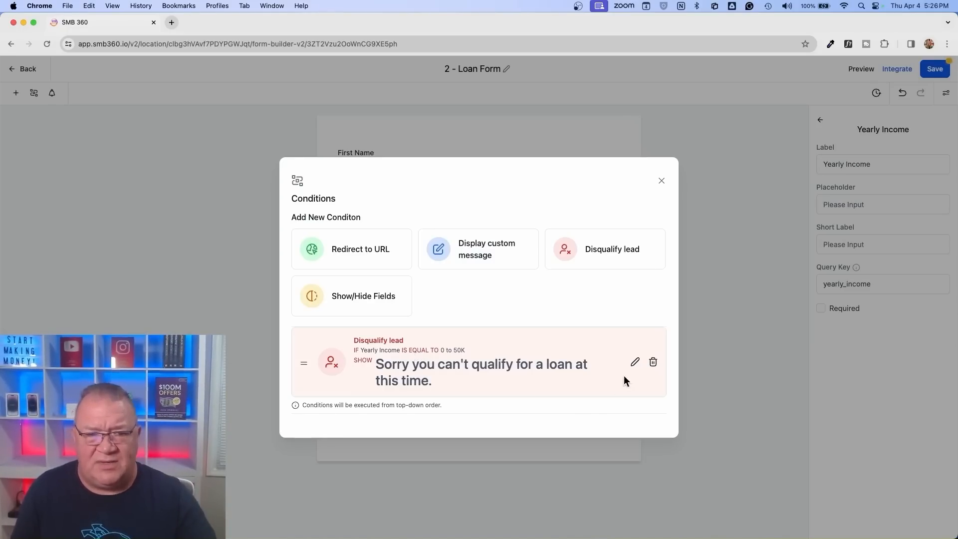
- Try the Open URL action in the Disqualify lead condition and return to the conditions list without saving
left_click(635, 362)
left_click(420, 297)
left_click(364, 332)
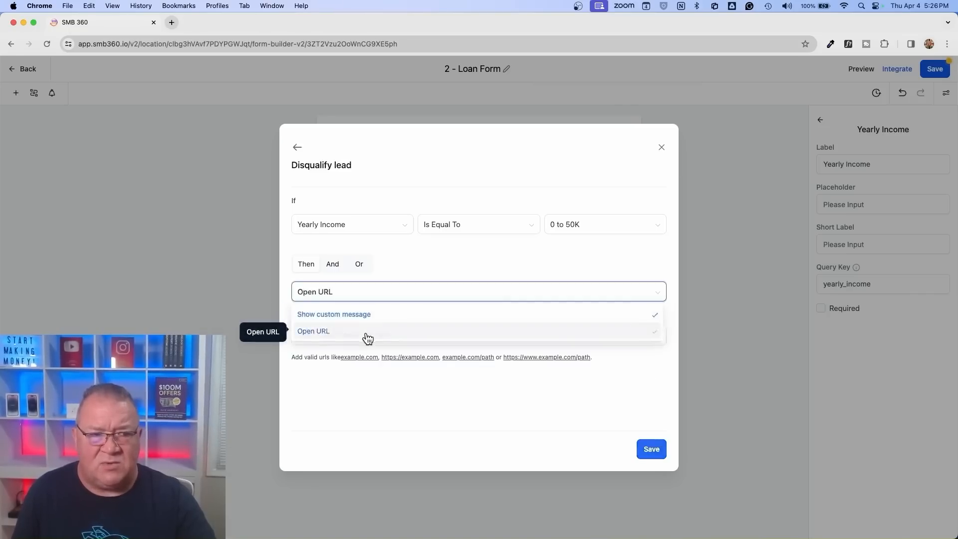
left_click(402, 332)
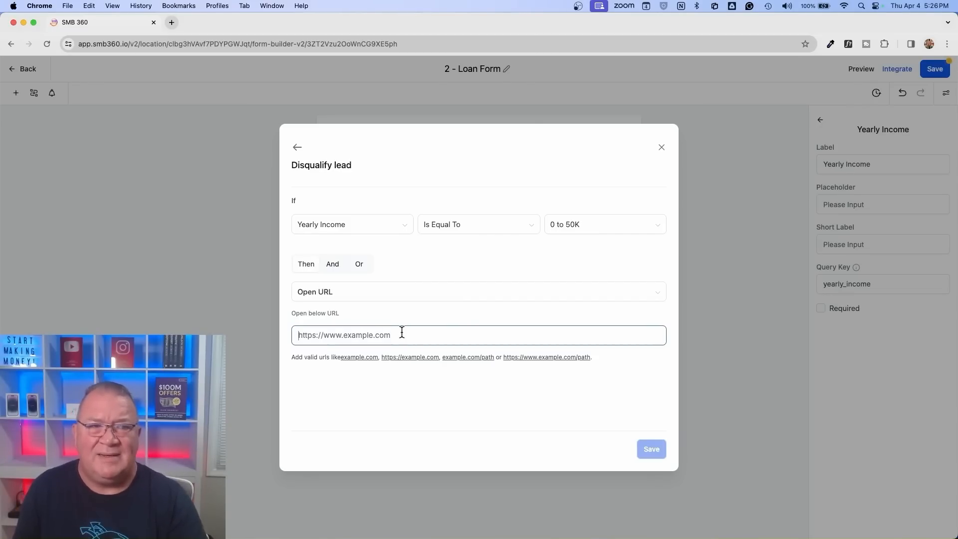
left_click(298, 148)
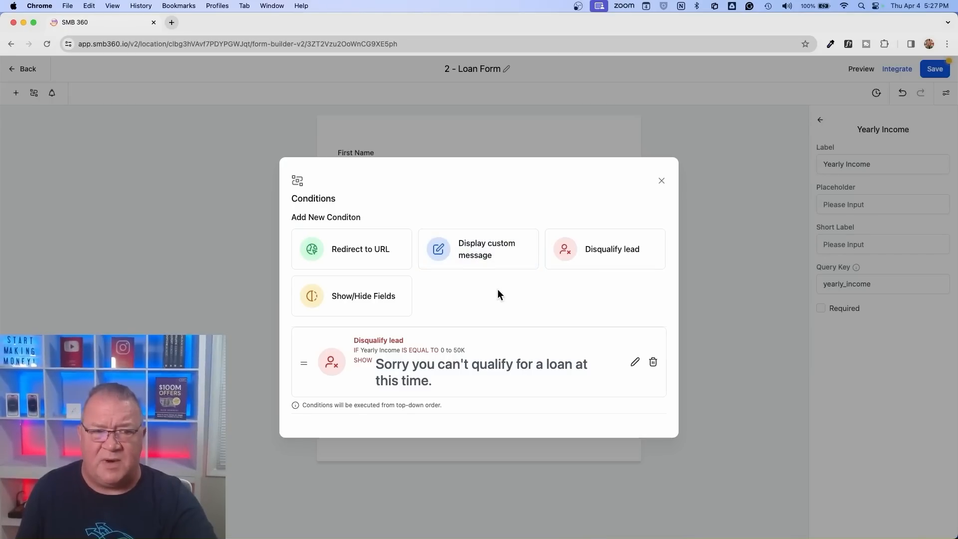
- Add a Display custom message condition that applies if Yearly Income is equal to 50 to 100K
left_click(475, 251)
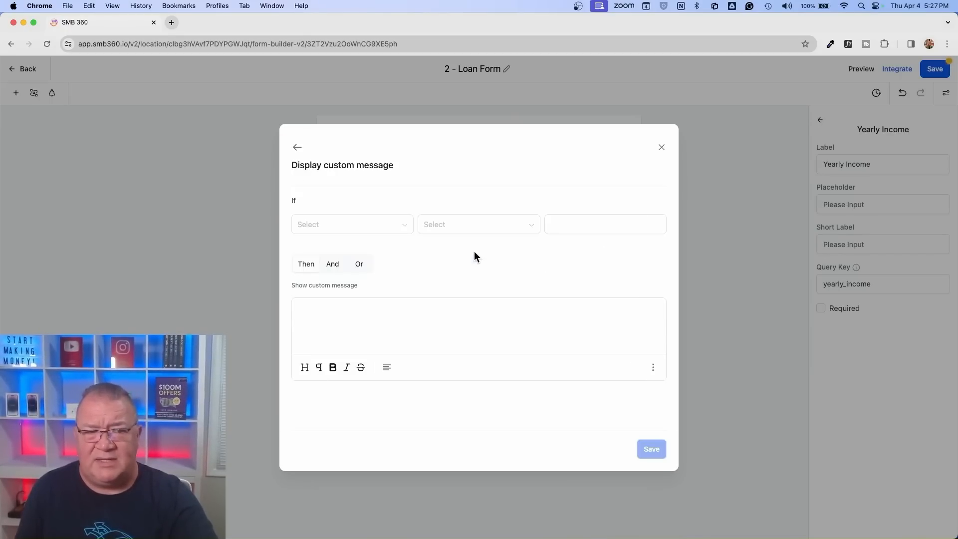
left_click(355, 226)
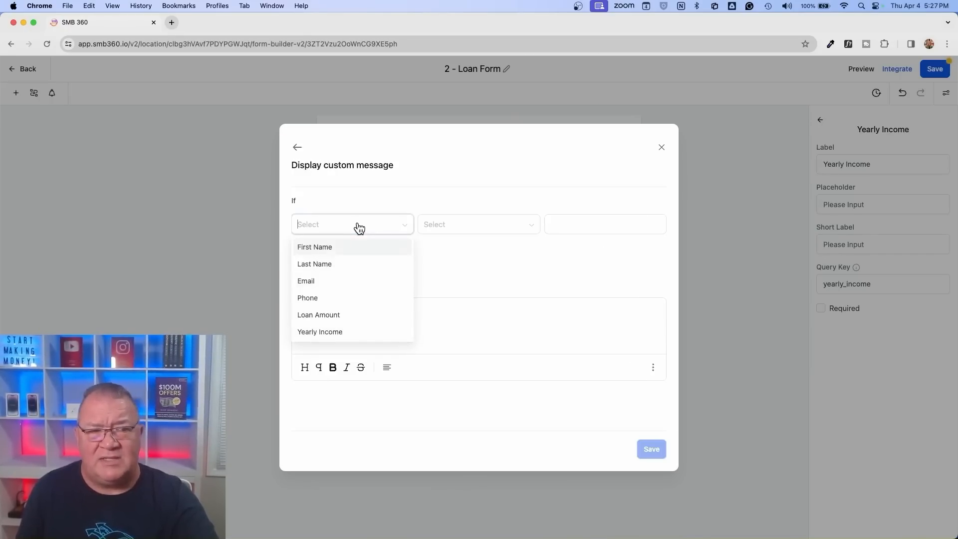
left_click(343, 333)
left_click(454, 226)
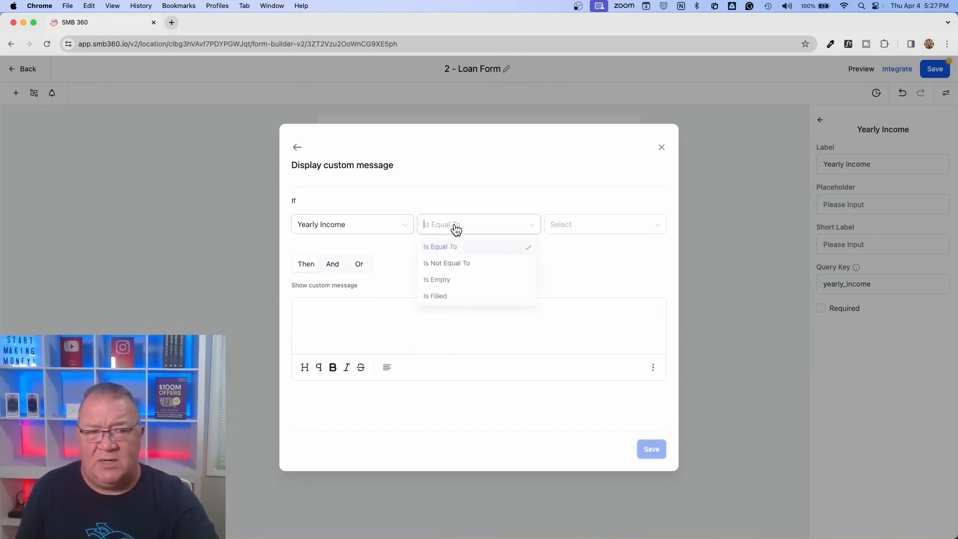
left_click(597, 228)
left_click(576, 264)
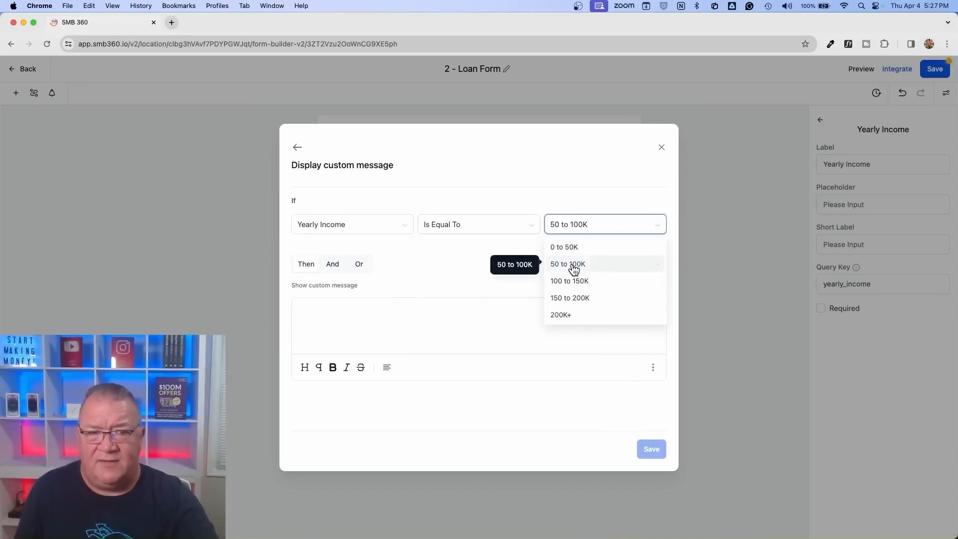
- Extend the condition with an Or clause for Yearly Income equal to 100 to 150K
left_click(363, 267)
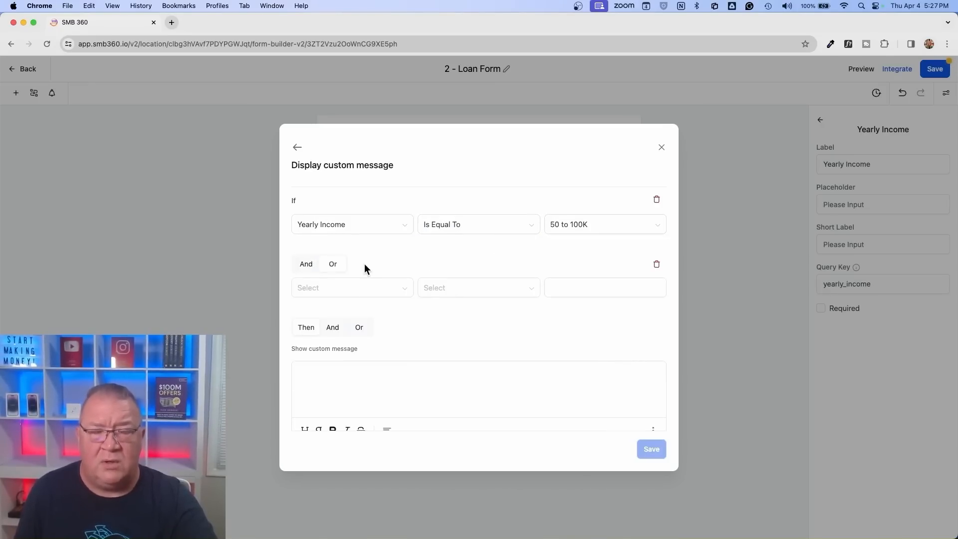
left_click(354, 289)
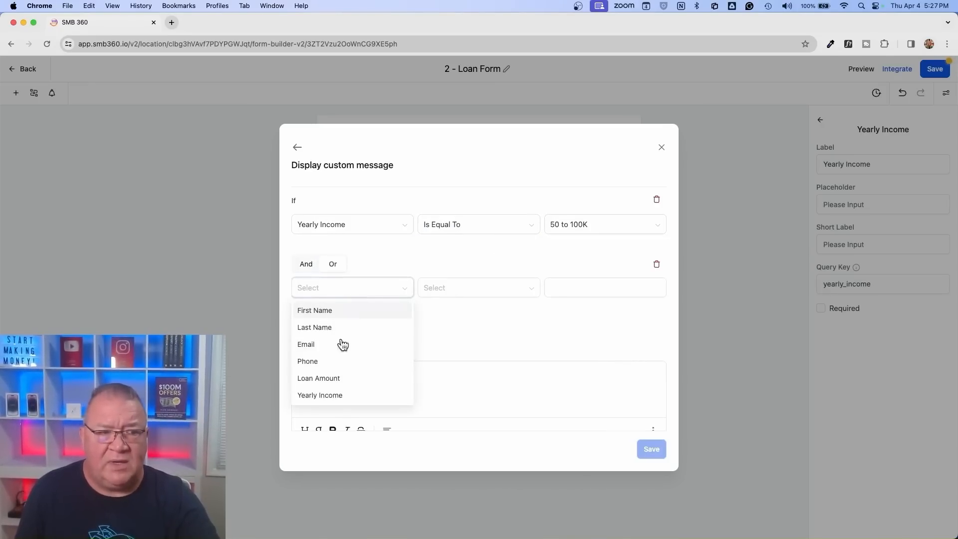
left_click(350, 397)
left_click(567, 295)
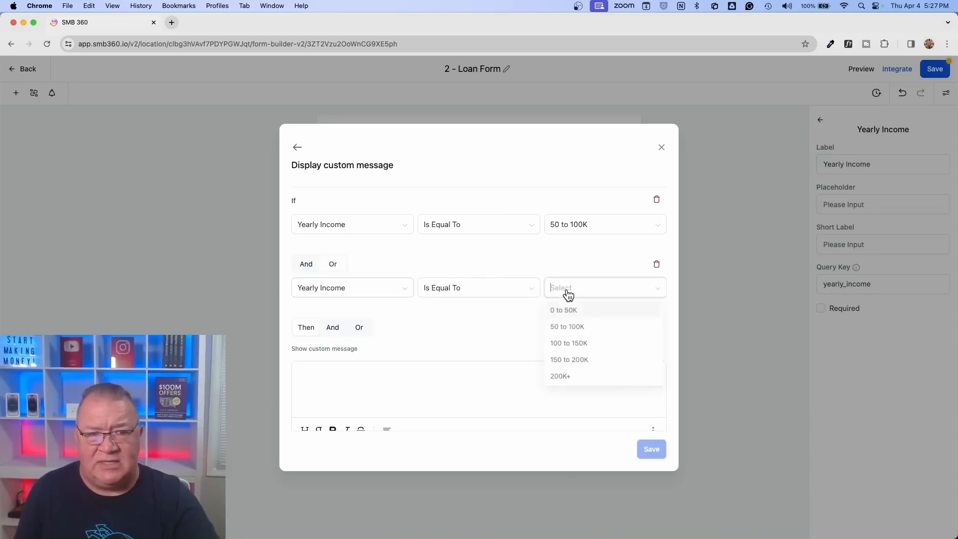
left_click(569, 349)
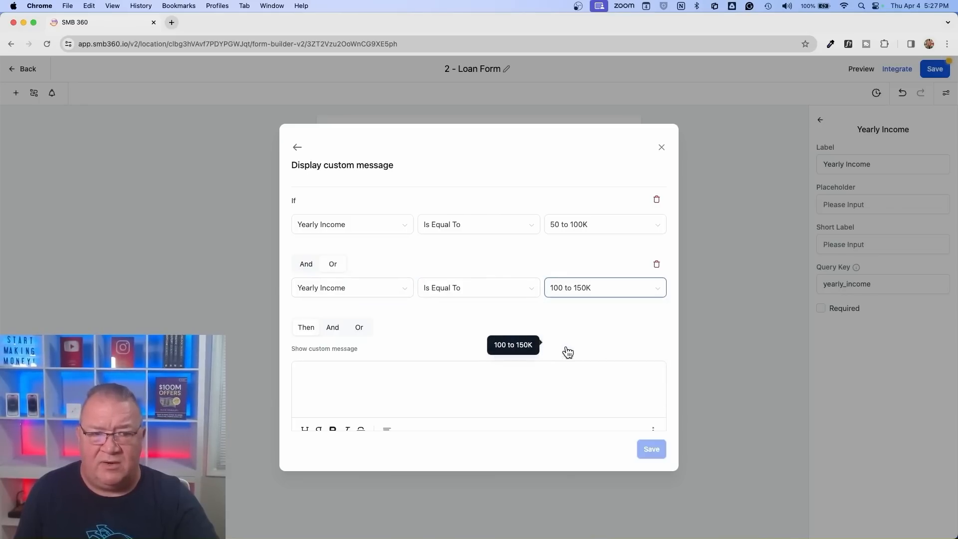
- Extend the condition with another Or clause for Yearly Income equal to 150 to 200K
left_click(360, 331)
left_click(357, 352)
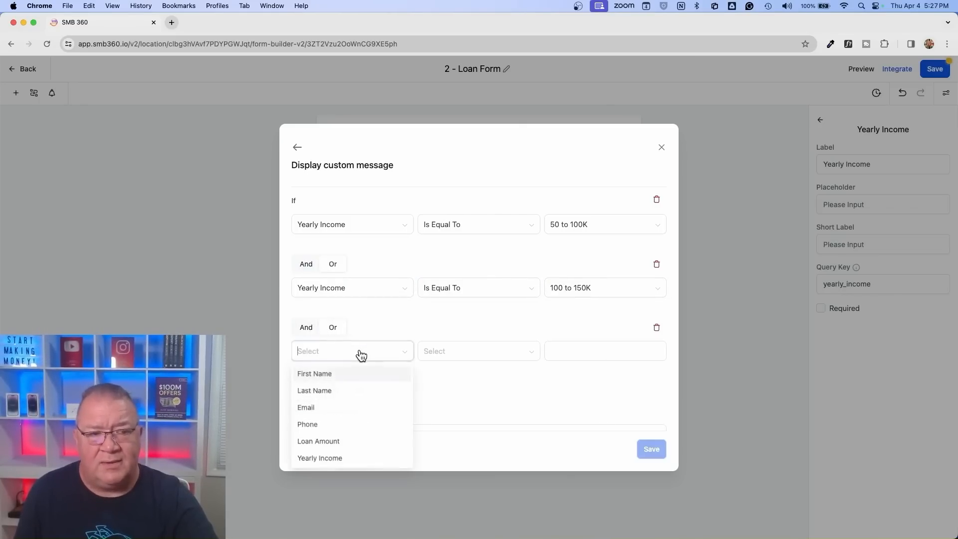
left_click(363, 459)
left_click(574, 358)
left_click(565, 425)
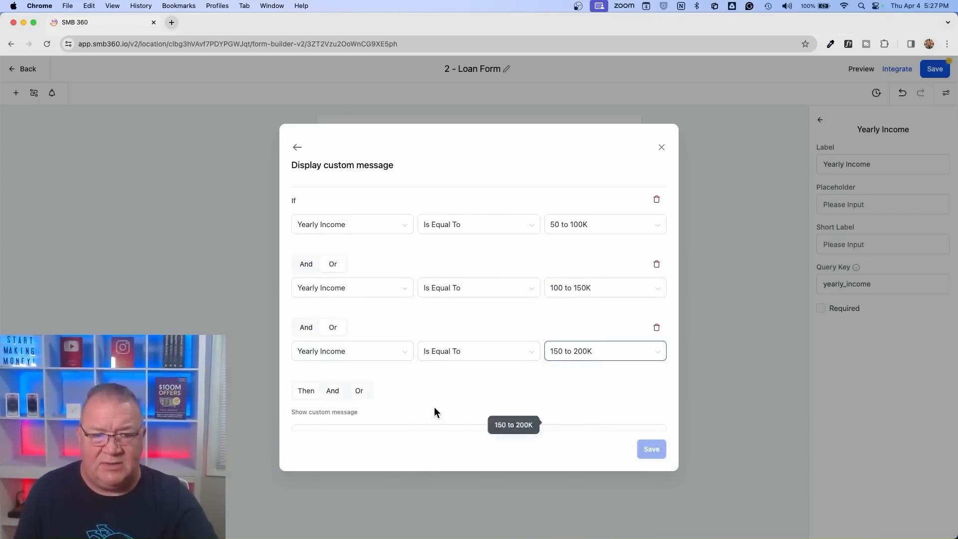
left_click(335, 391)
scroll(407, 394, "down", 3)
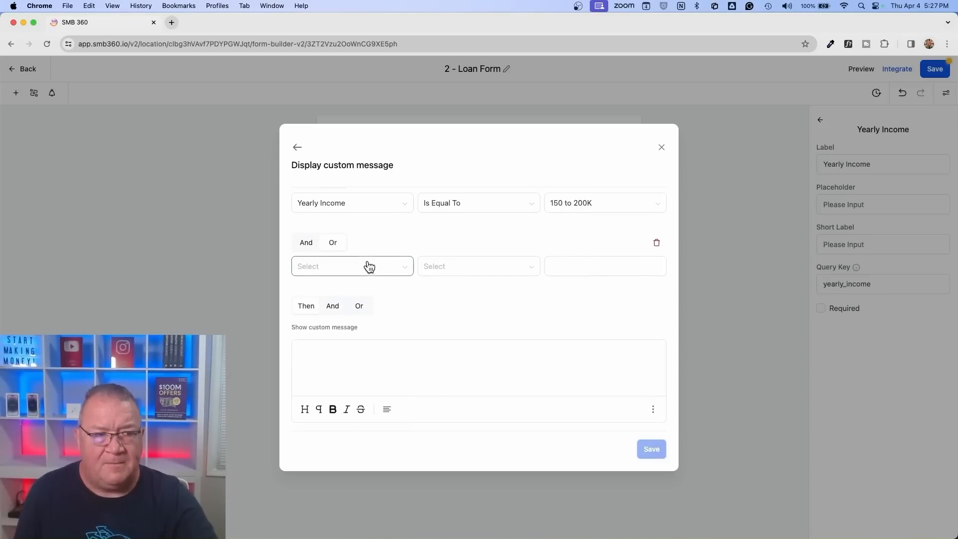
left_click(657, 242)
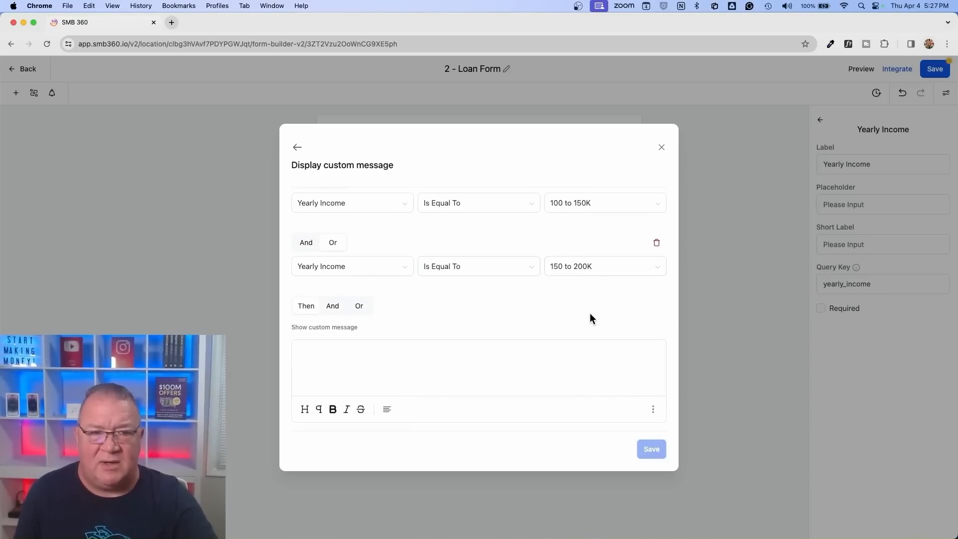
- Write the custom message "You can qualify for a loan." for the three income ranges and save the condition
scroll(589, 314, "up", 3)
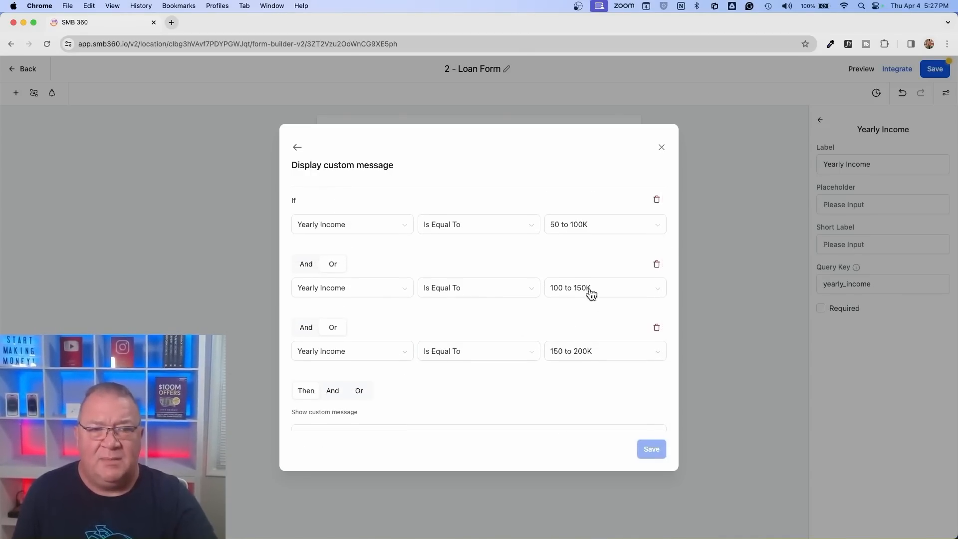
scroll(594, 339, "down", 3)
left_click(394, 368)
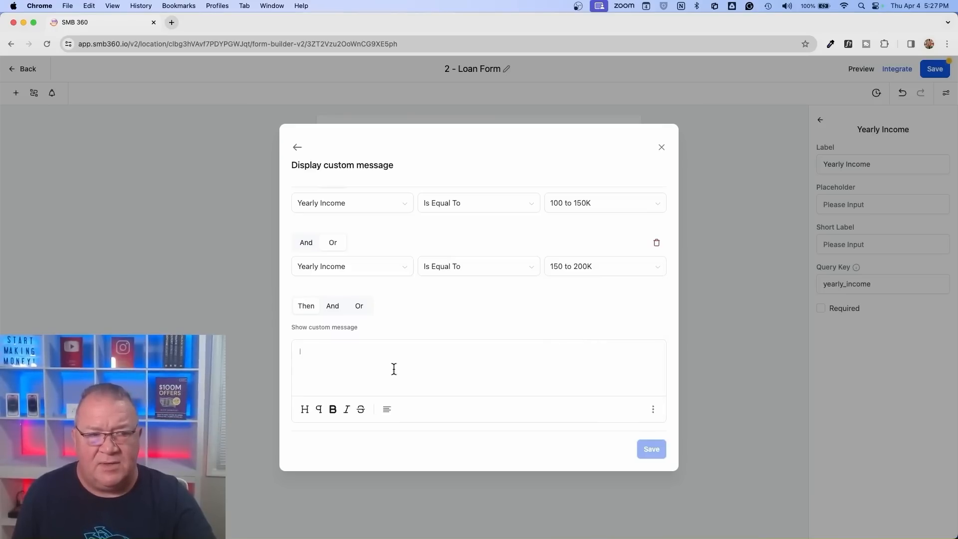
type("You")
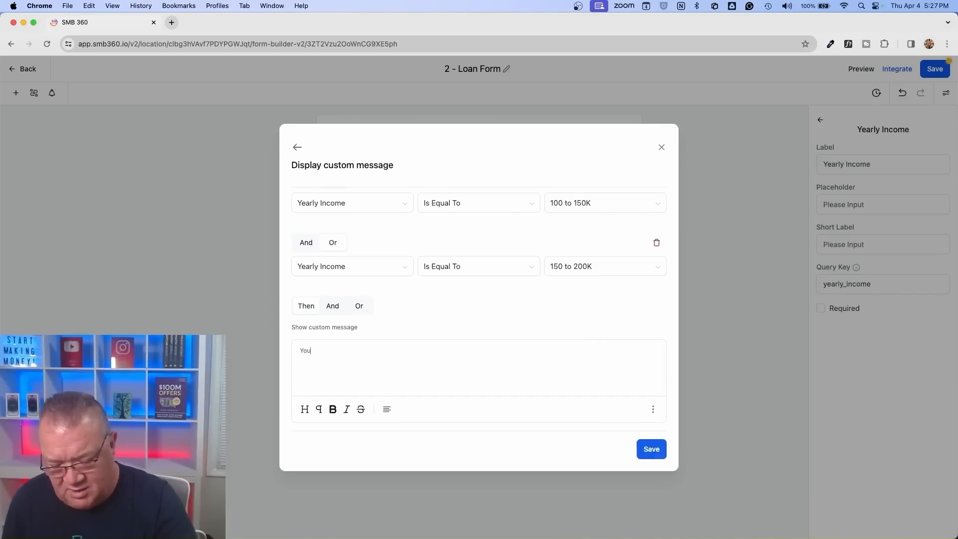
type(" can qualify for a loan.")
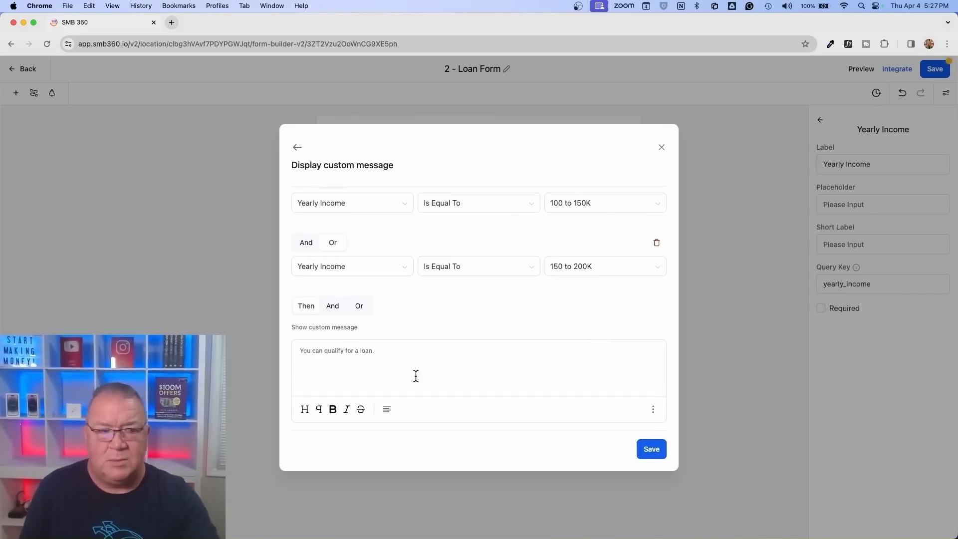
left_click(650, 451)
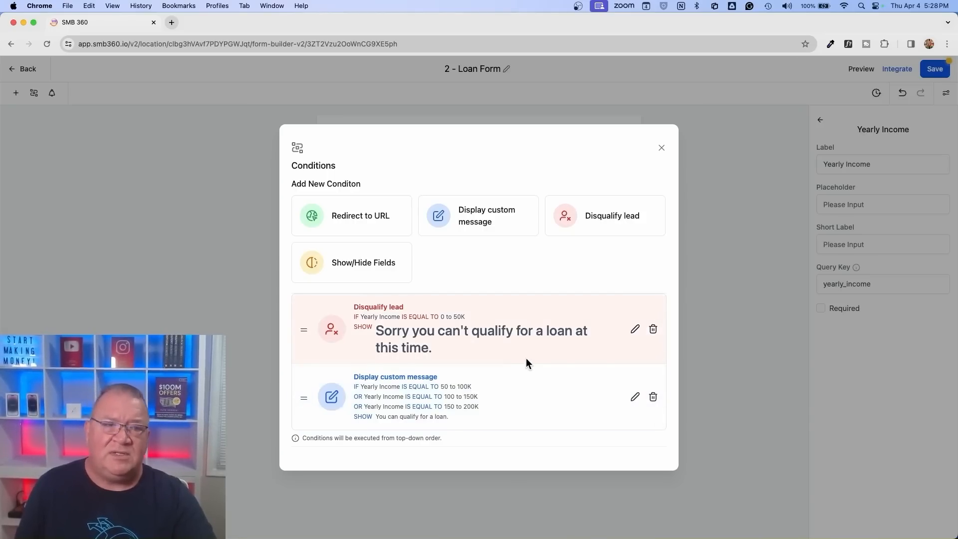
- Start another Display custom message condition that applies if Loan Amount is greater than 500,000
left_click(466, 220)
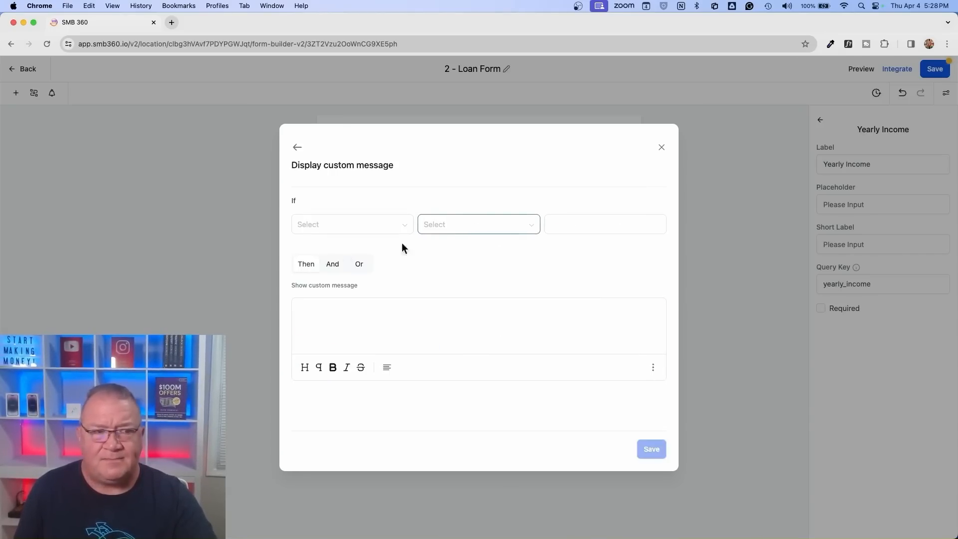
left_click(391, 227)
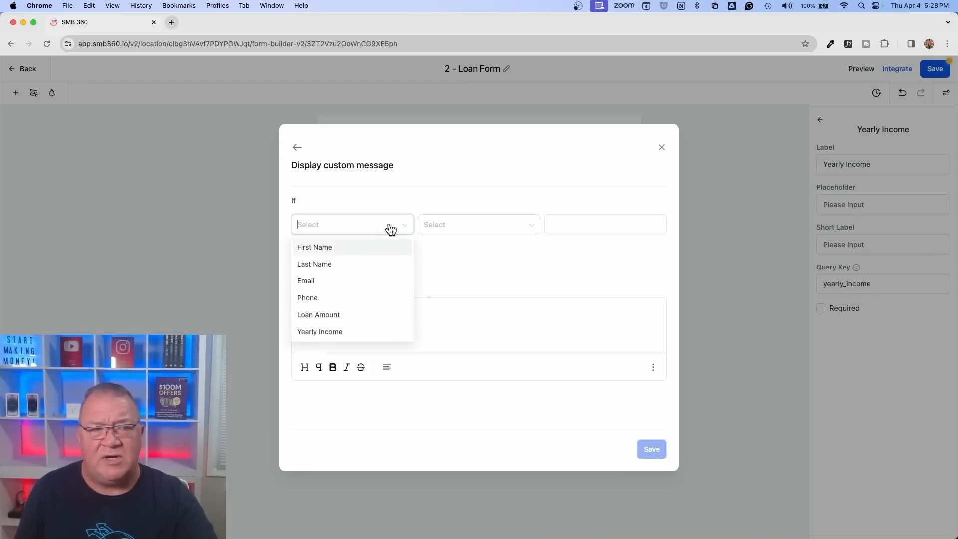
left_click(338, 315)
left_click(514, 228)
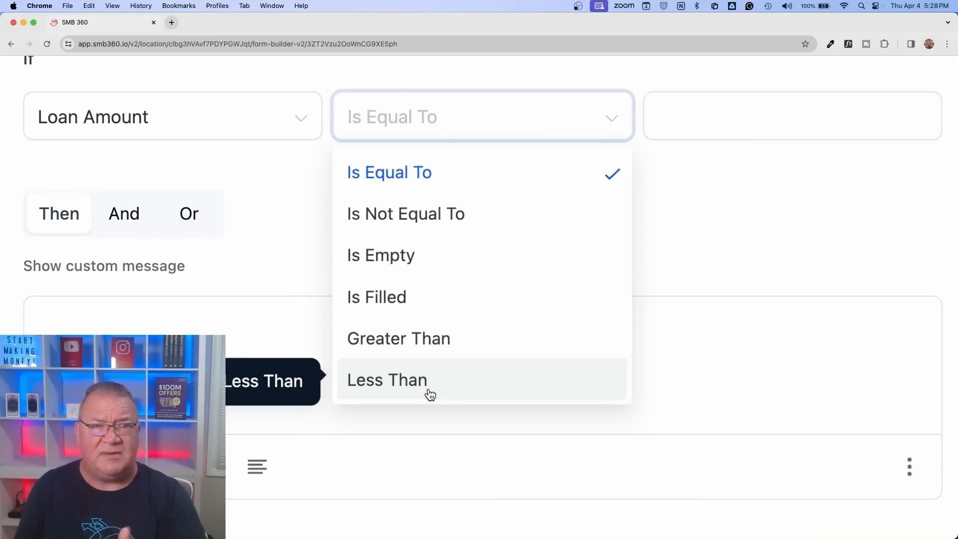
key("super+minus")
key("super+minus")
key("super+minus")
key("super+minus")
key("super+minus")
key("super+minus")
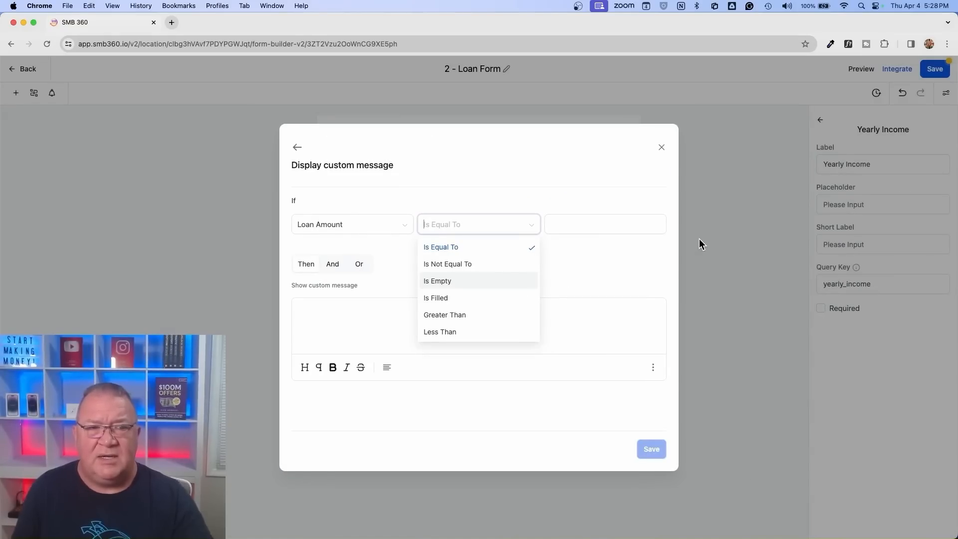
left_click(449, 316)
left_click(580, 224)
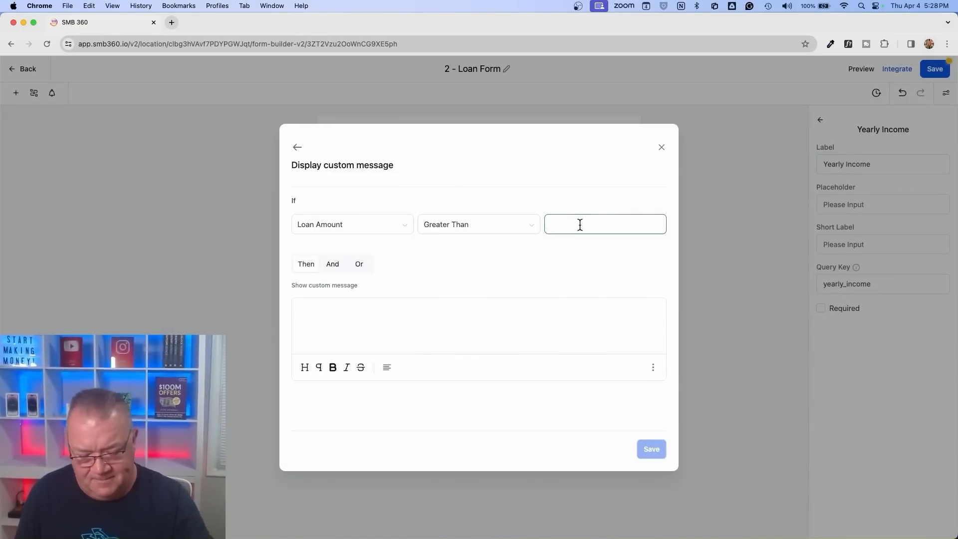
type("500,000")
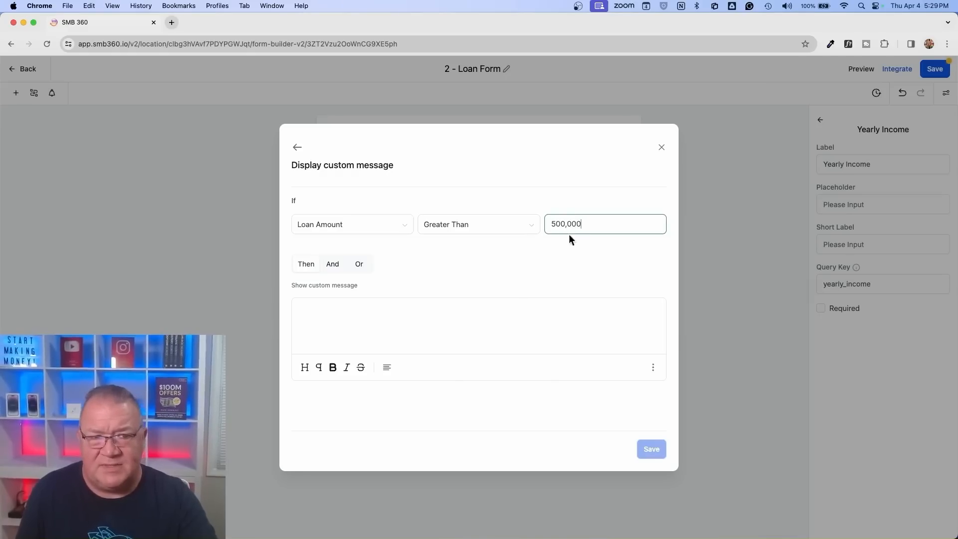
- Write the custom message "This is a custom loan that has to be approved by the bank president. We will contact you soon." and save the condition
left_click(398, 328)
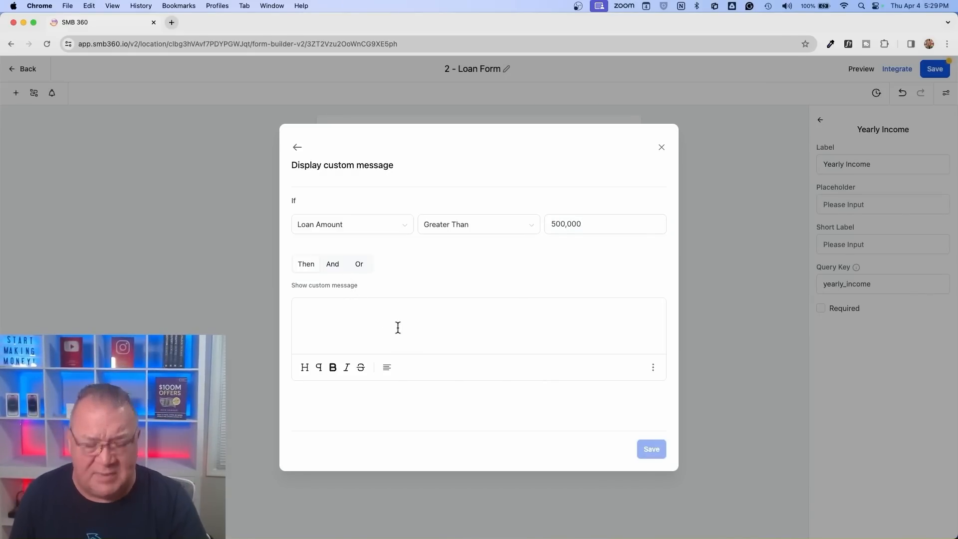
type("This is a cust")
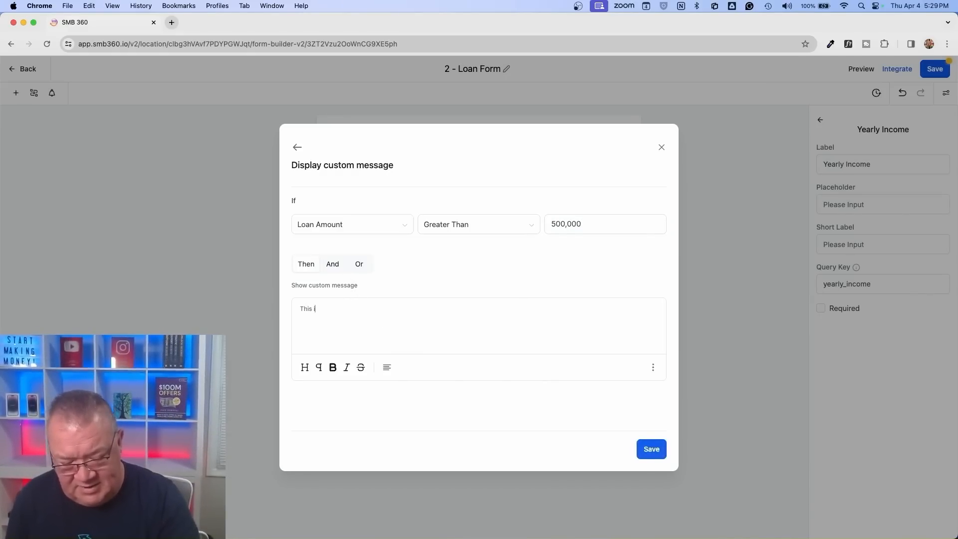
type("om lo")
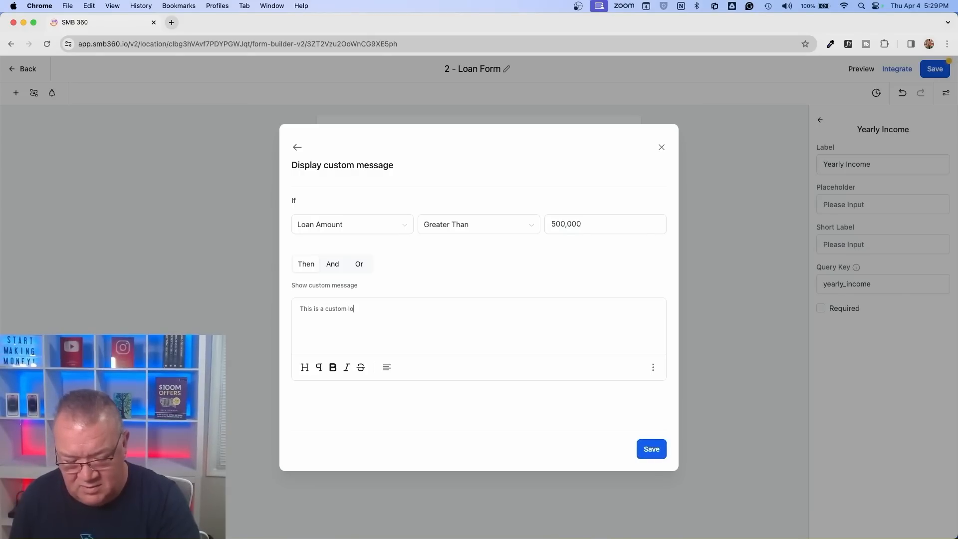
type("an that has to ")
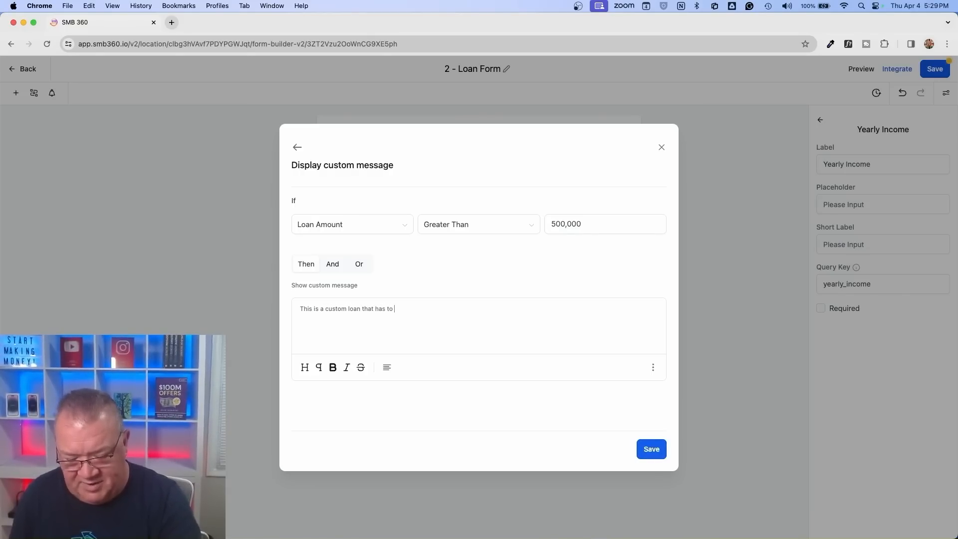
type("be approved ")
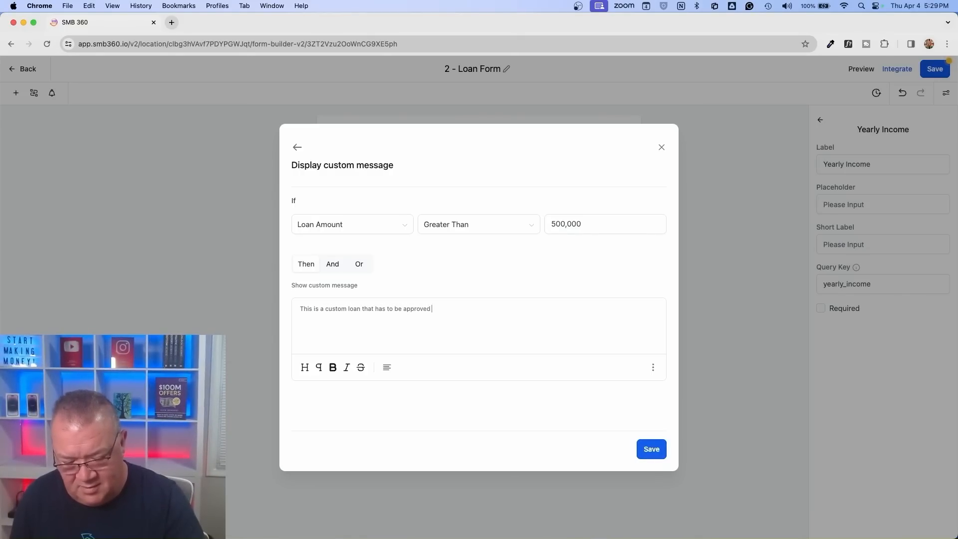
type("by the bank p")
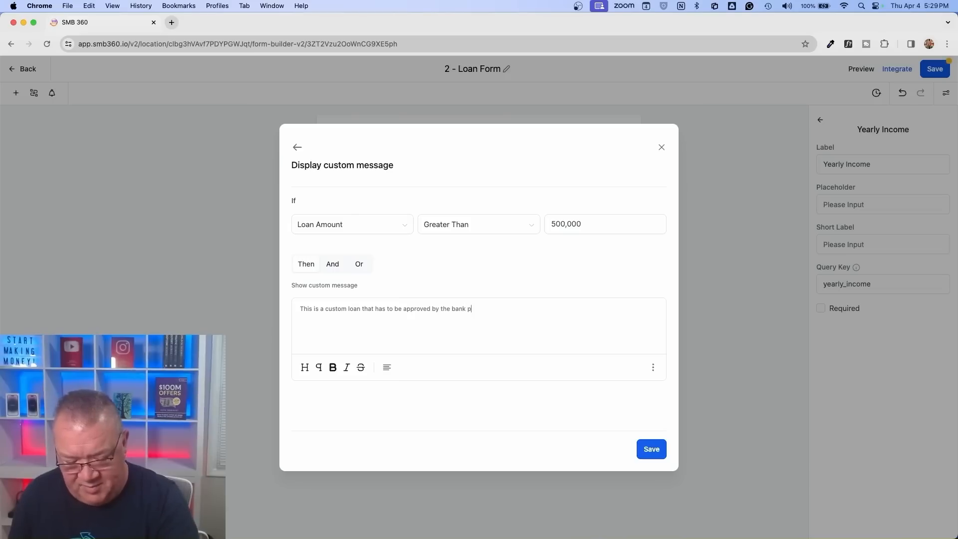
type("resident. We will co")
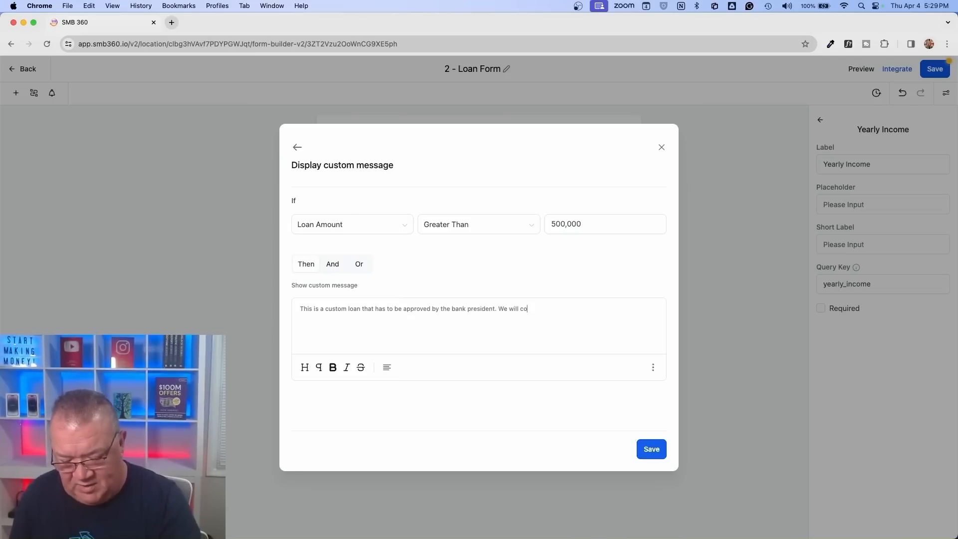
type("ntact you")
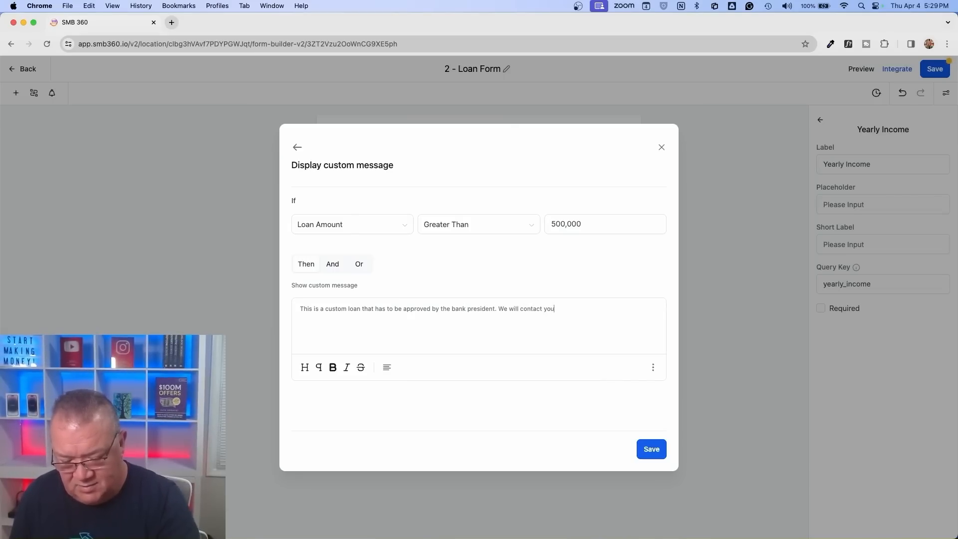
type(" soon.")
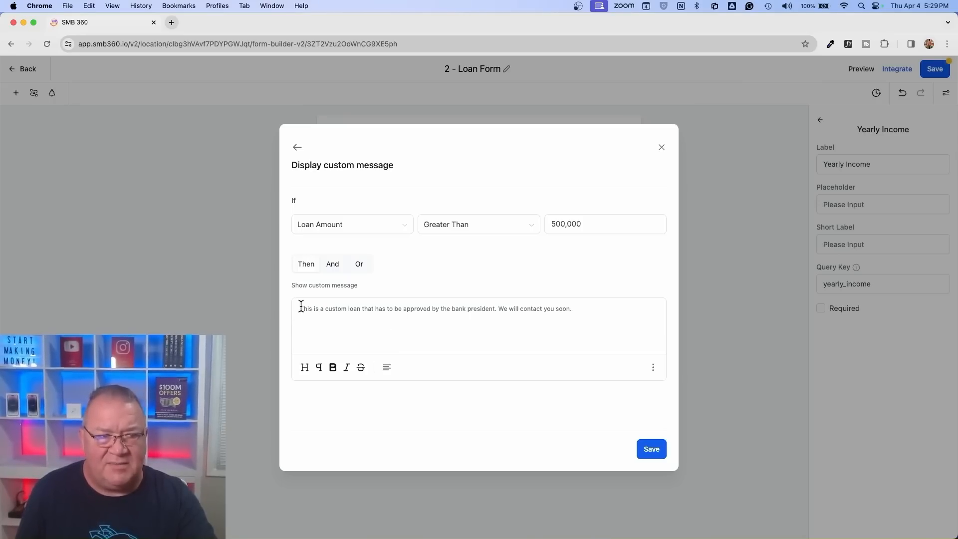
left_click_drag(299, 308, 592, 306)
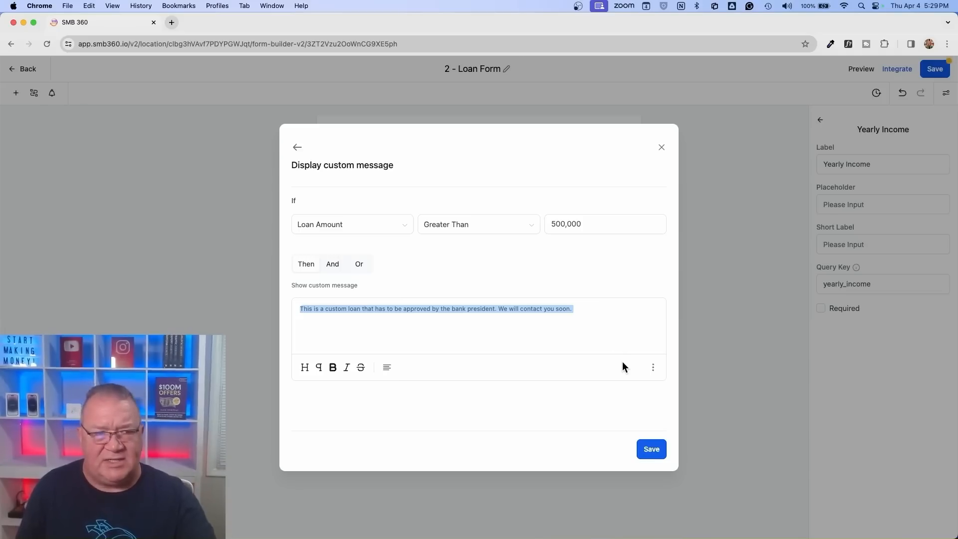
left_click(653, 449)
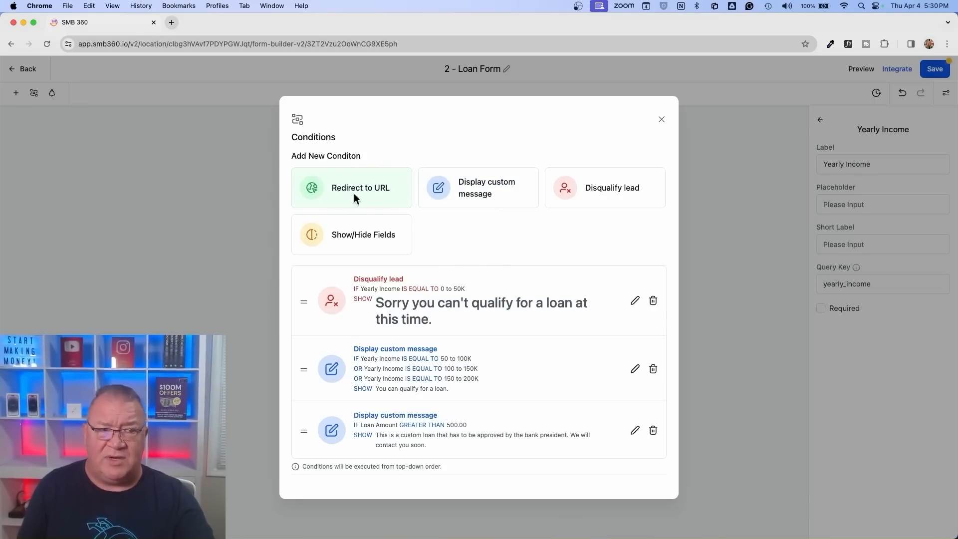
- Close the conditions list, save the Loan Form and open its preview
left_click(661, 120)
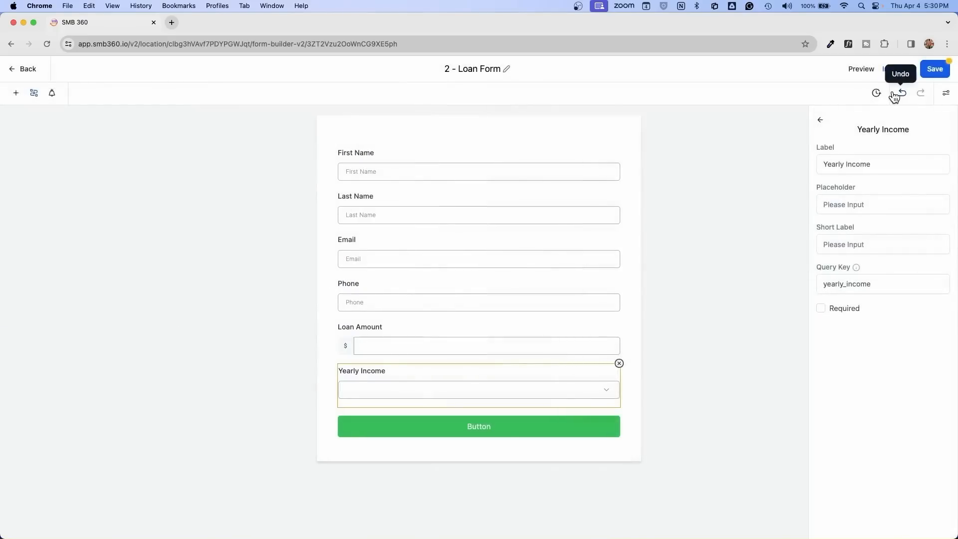
left_click(936, 69)
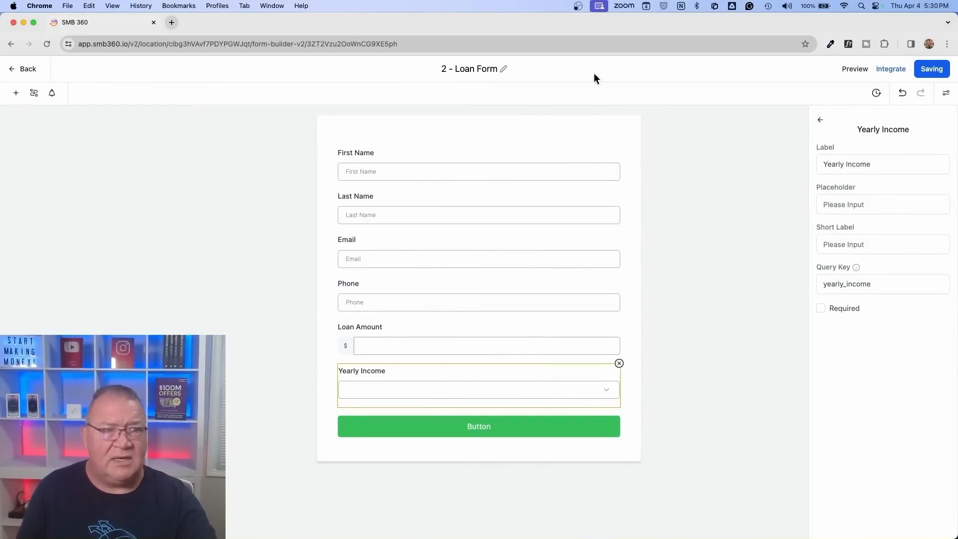
left_click(859, 70)
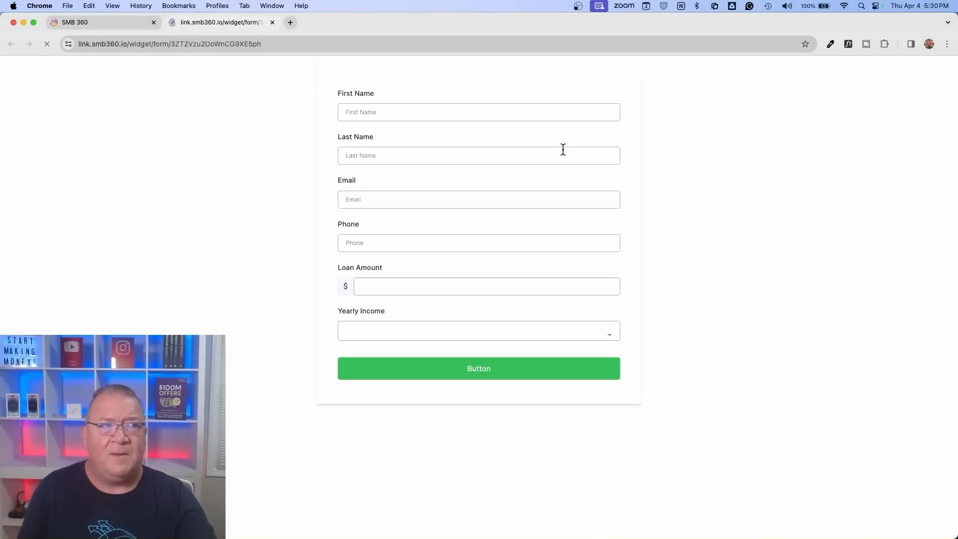
- Fill in the previewed form's first and last name with "test", and enter a test email address and phone number
left_click(388, 287)
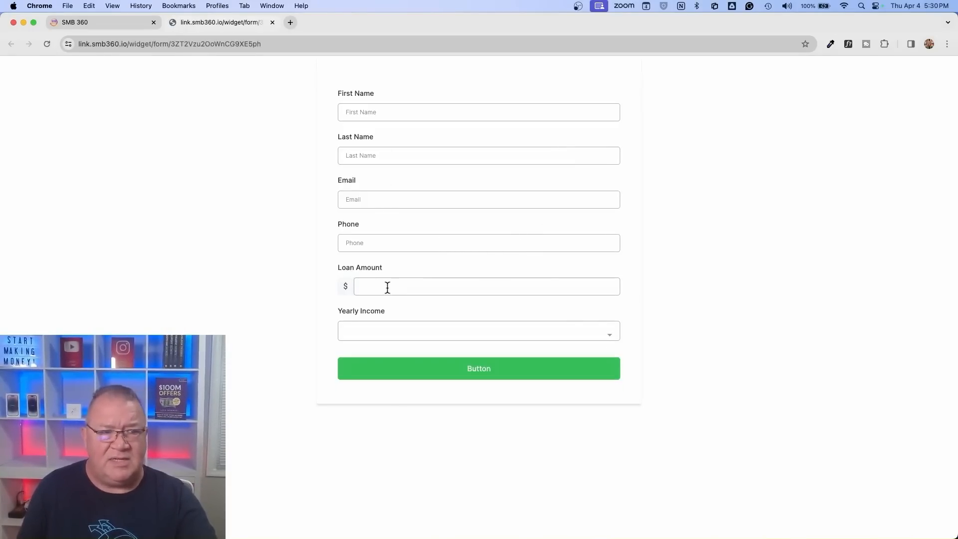
left_click(379, 113)
type("test")
key("Tab")
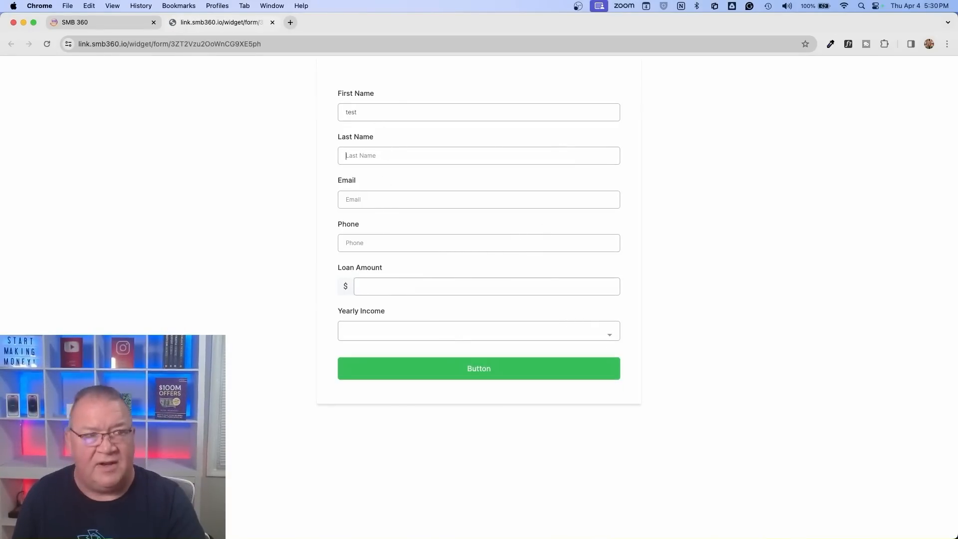
type("test")
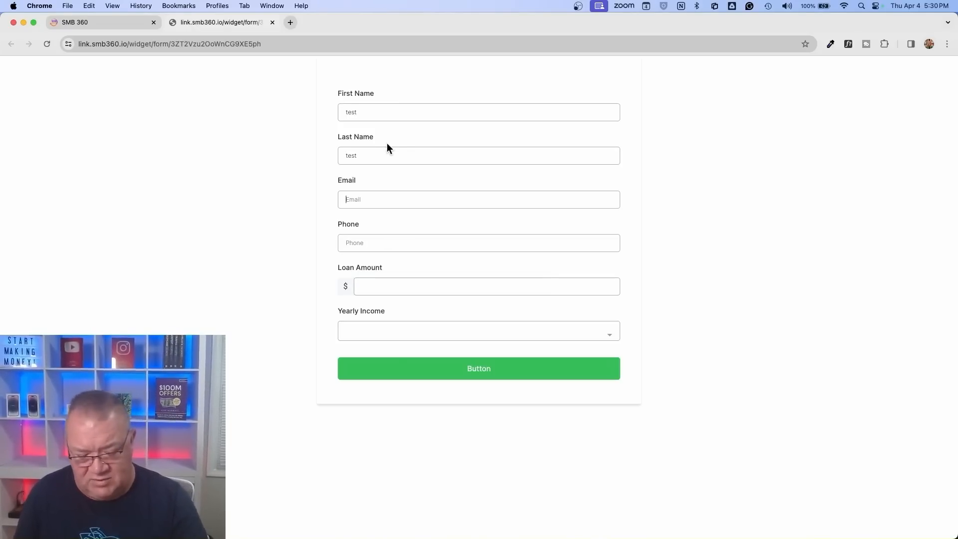
type("test@test.com")
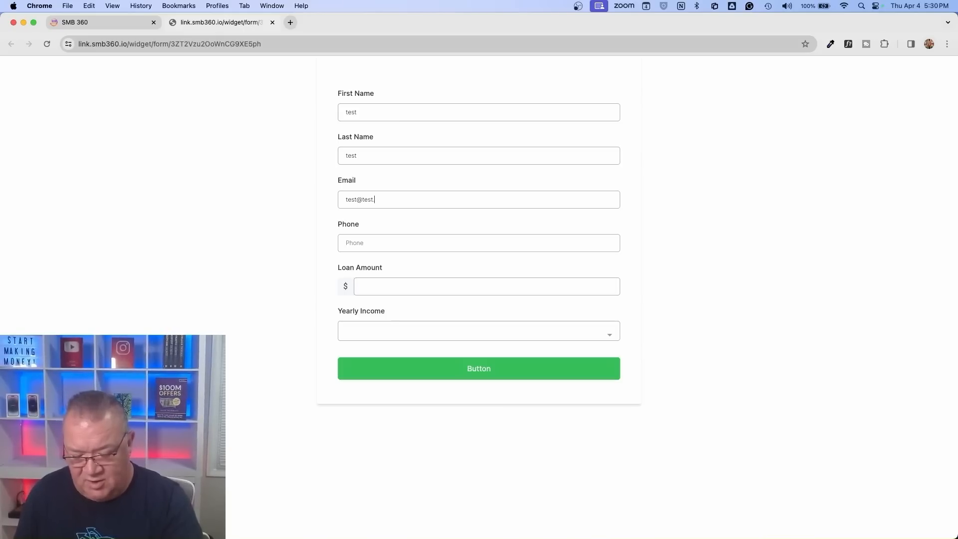
key("Tab")
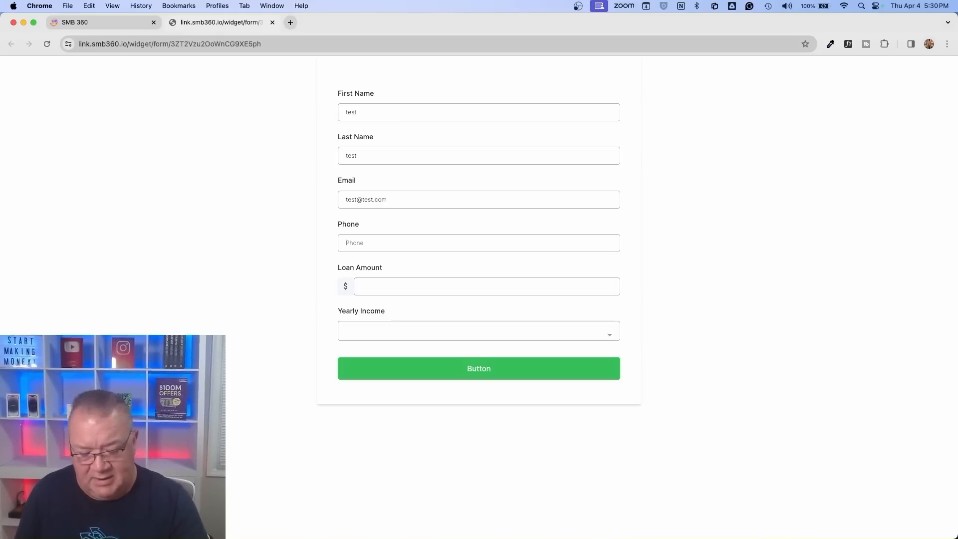
type("(212) 555-6666")
key("Tab")
- Set the Loan Amount to 600000 and the Yearly Income to 0 to 50K in the previewed form
type("600000")
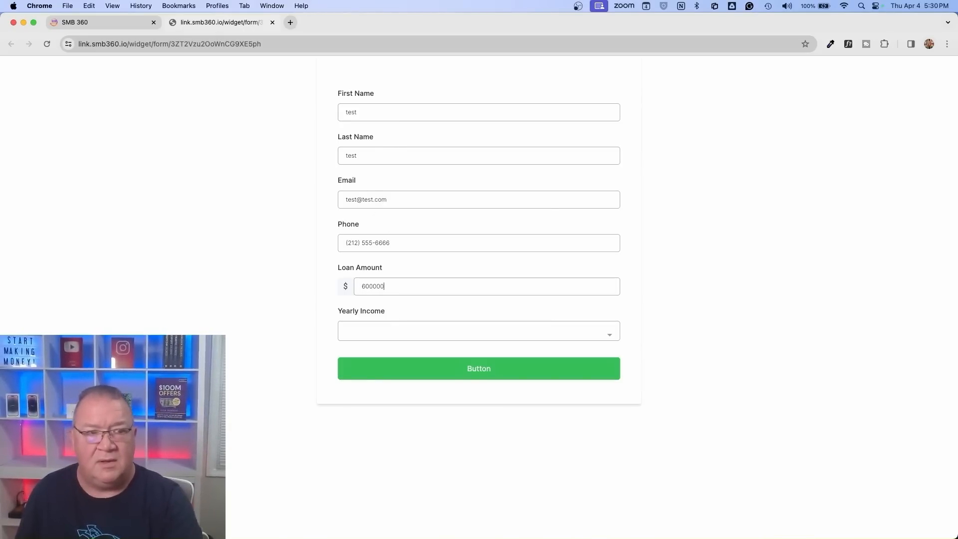
key("Tab")
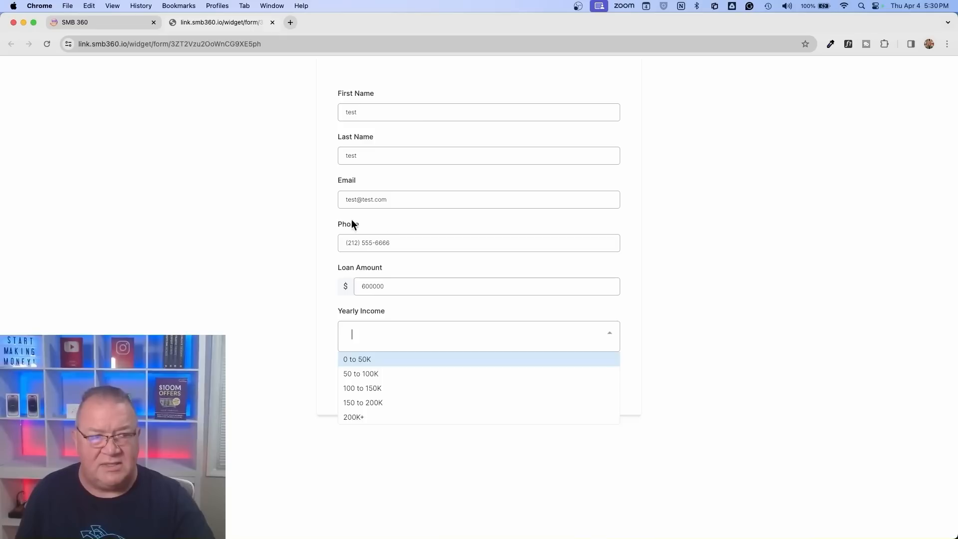
left_click(362, 360)
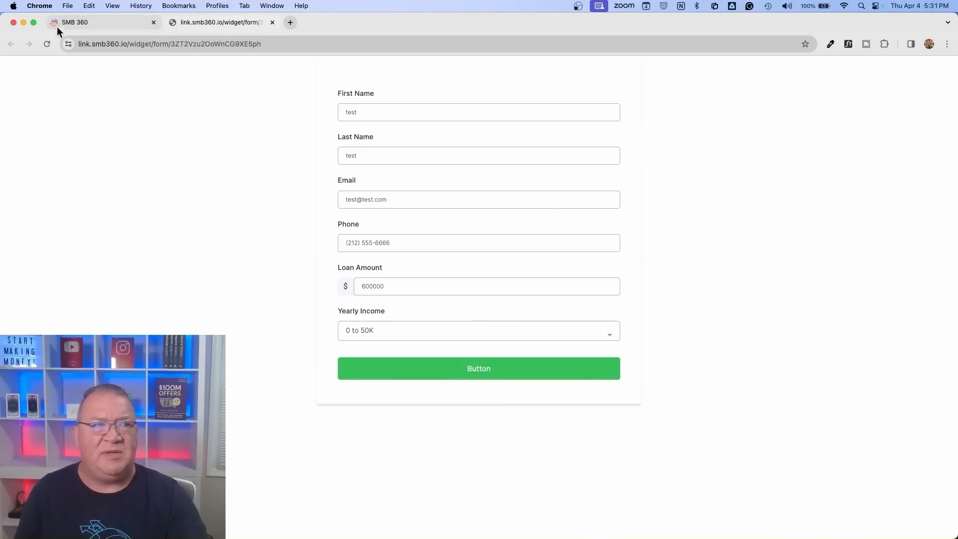
- Review the order of the Loan Form's conditions in the builder, and submit the filled-in preview form
left_click(70, 23)
left_click(35, 94)
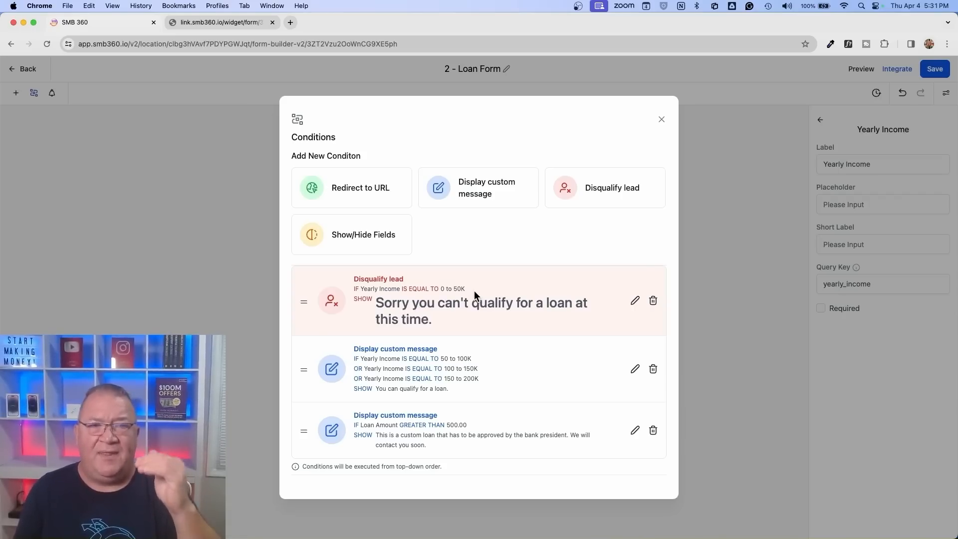
left_click(220, 22)
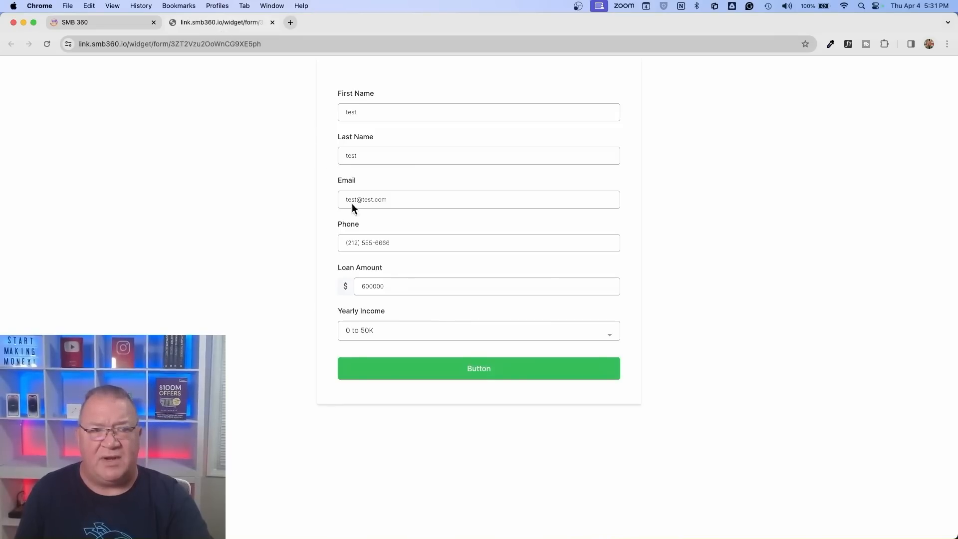
left_click(479, 370)
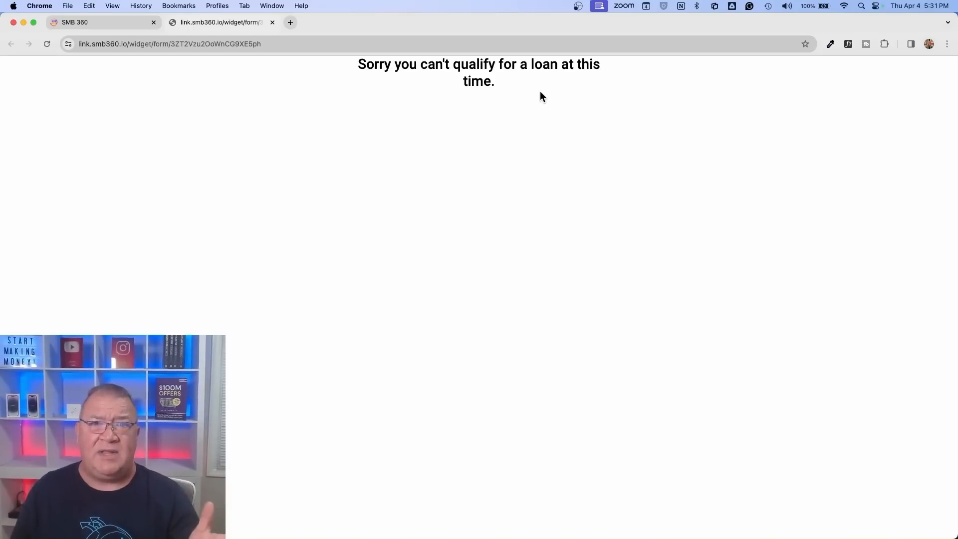
- Change the Loan Amount threshold in the bank president message condition to 500000 and save the condition
left_click(92, 21)
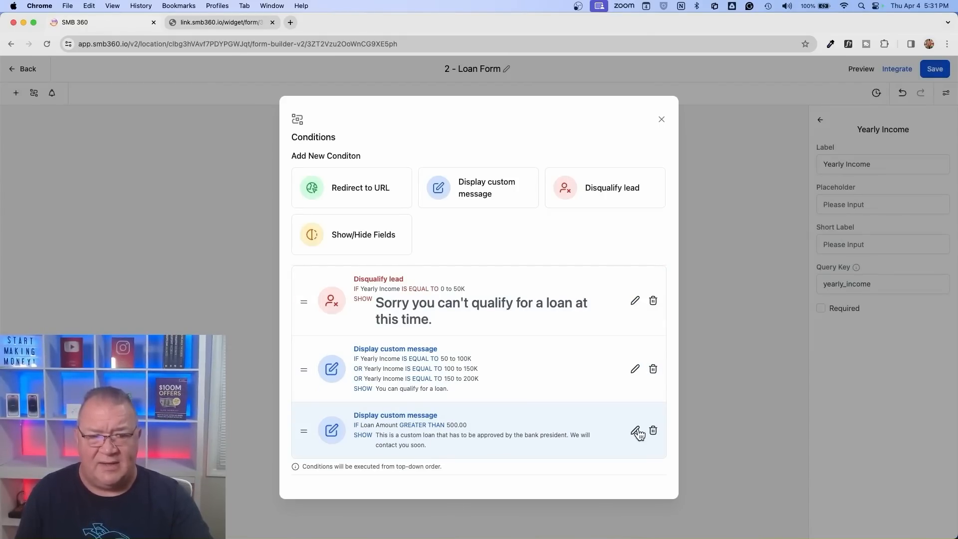
left_click(636, 430)
left_click(588, 224)
key("BackSpace")
key("BackSpace")
key("BackSpace")
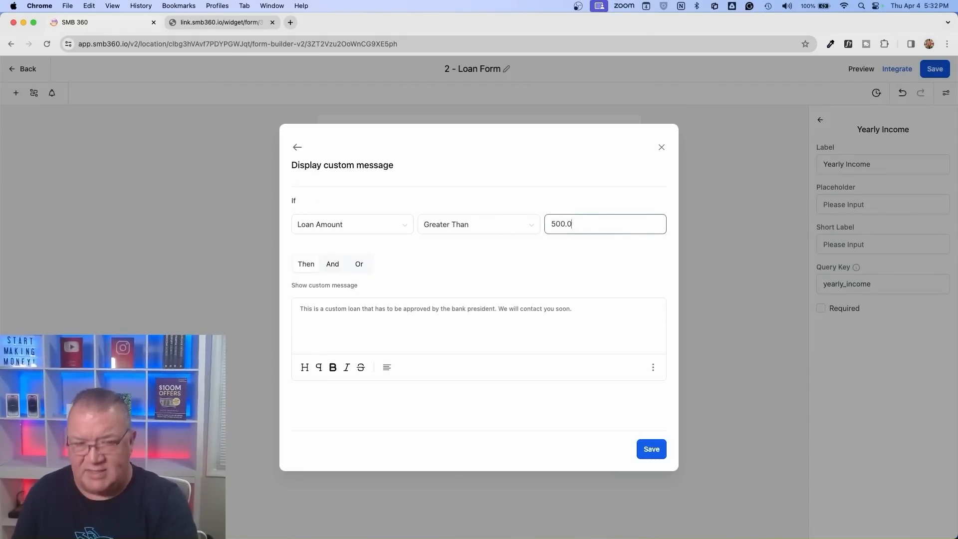
type("0000")
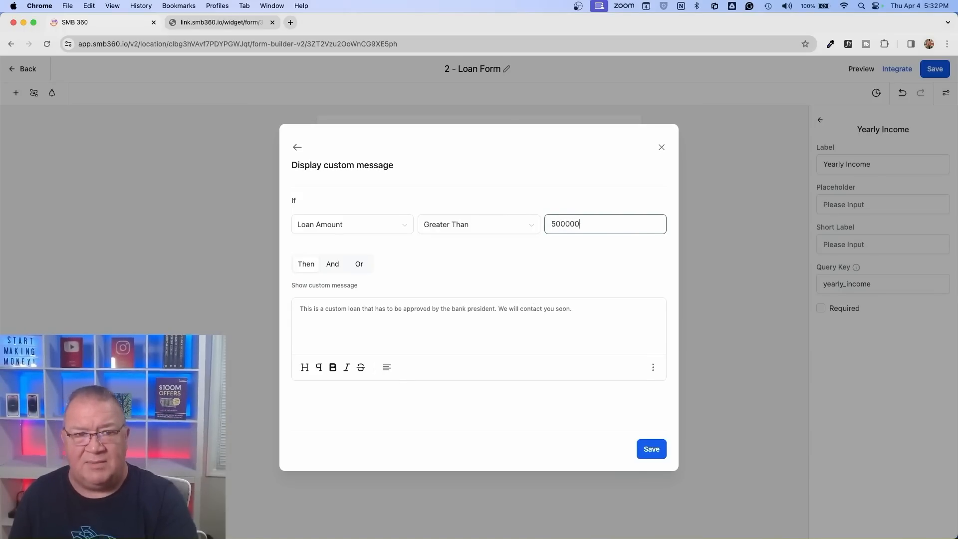
left_click(650, 450)
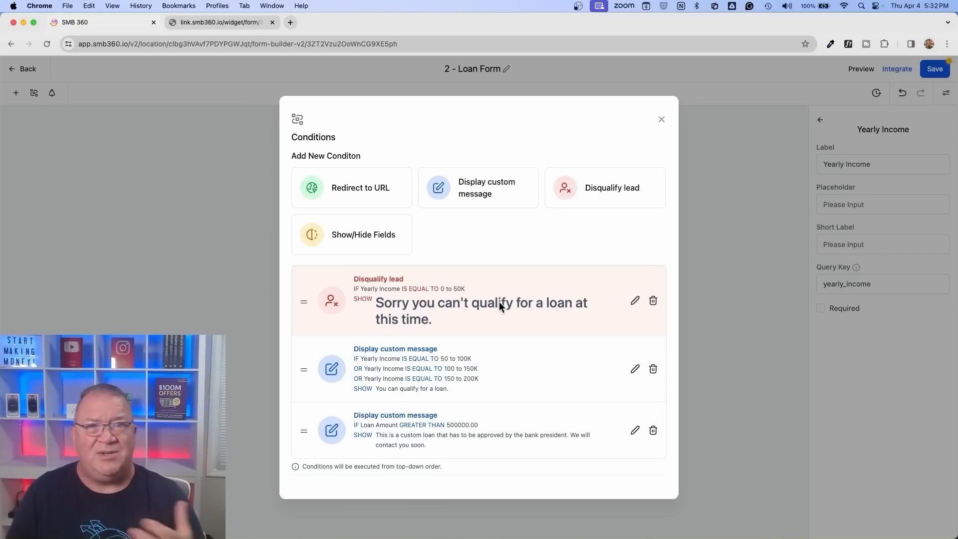
- Reload the previewed form and submit it with a Loan Amount of 25000 and a Yearly Income of 50 to 100K
left_click(217, 20)
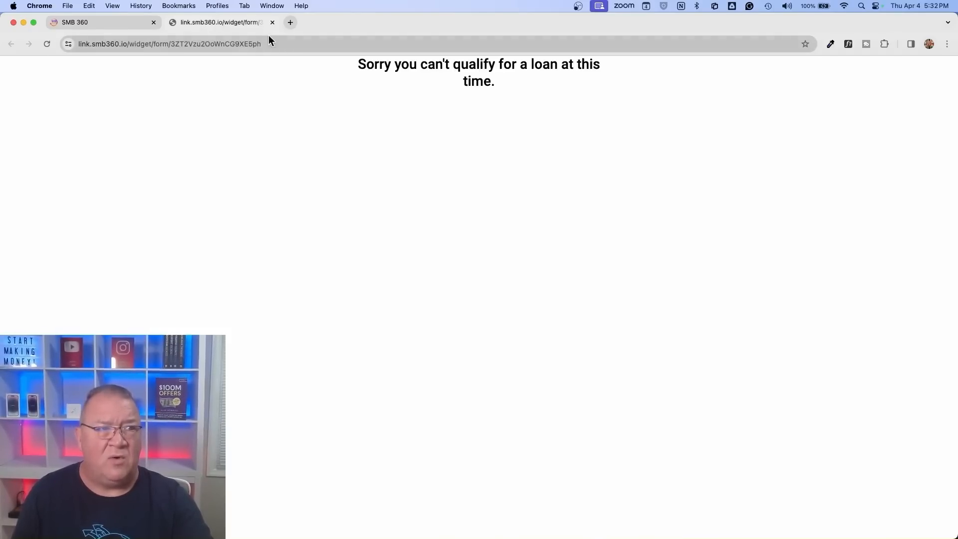
left_click(282, 49)
key("Return")
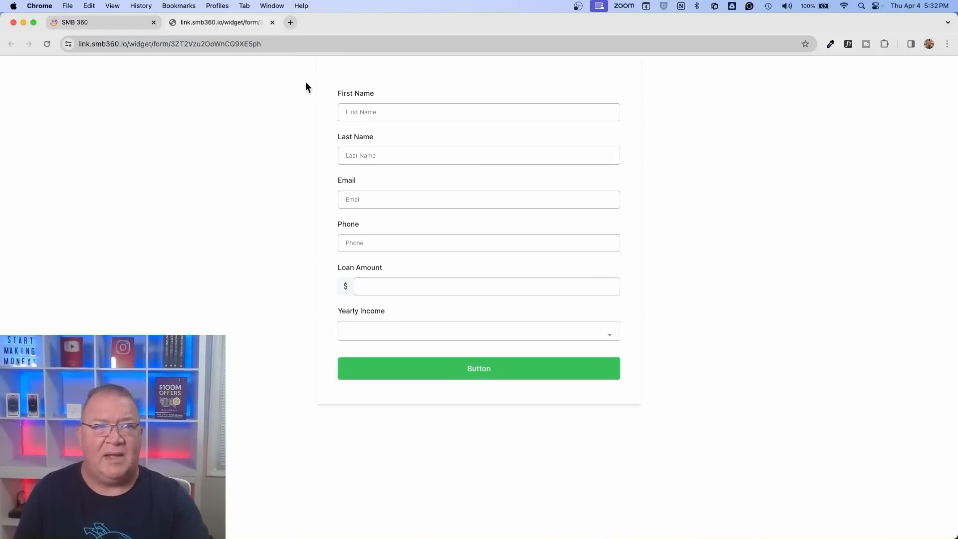
left_click(379, 286)
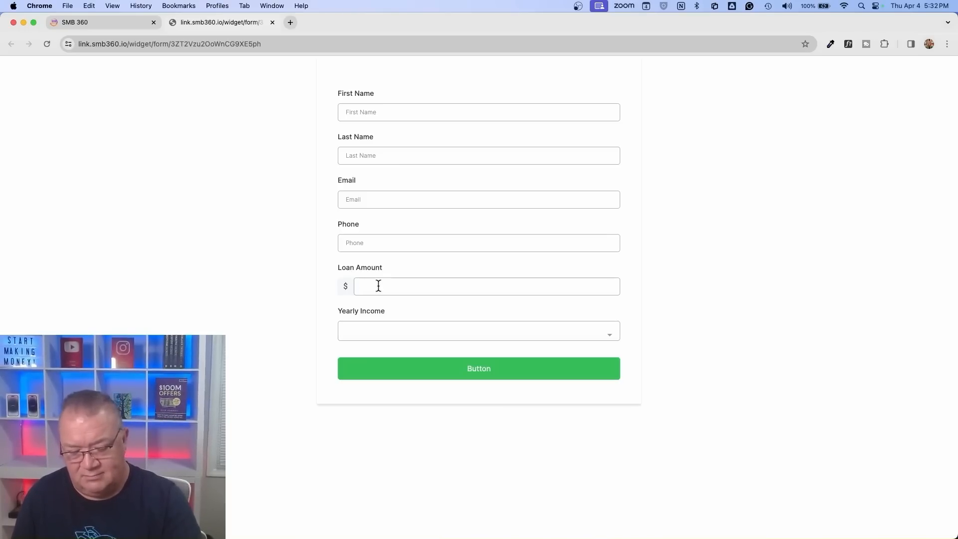
type("25000")
left_click(350, 331)
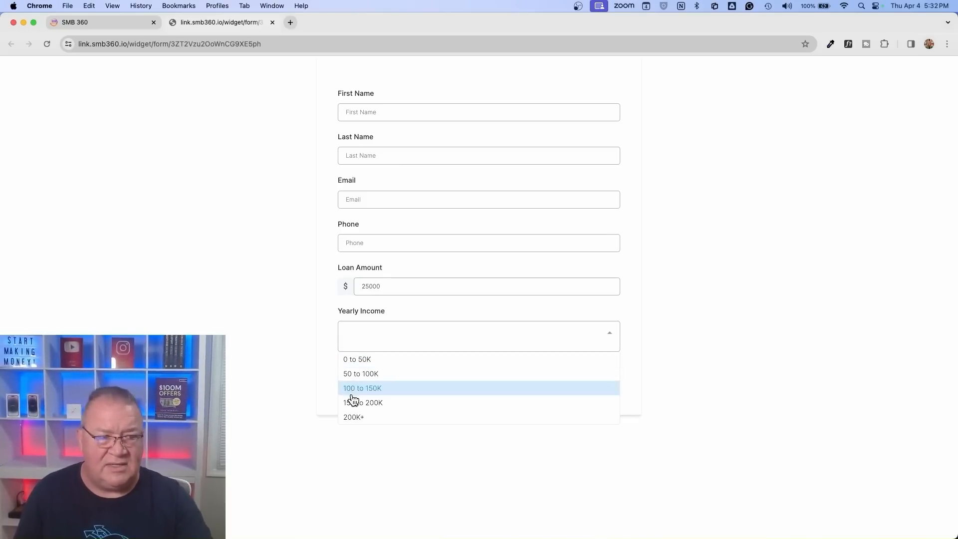
left_click(352, 374)
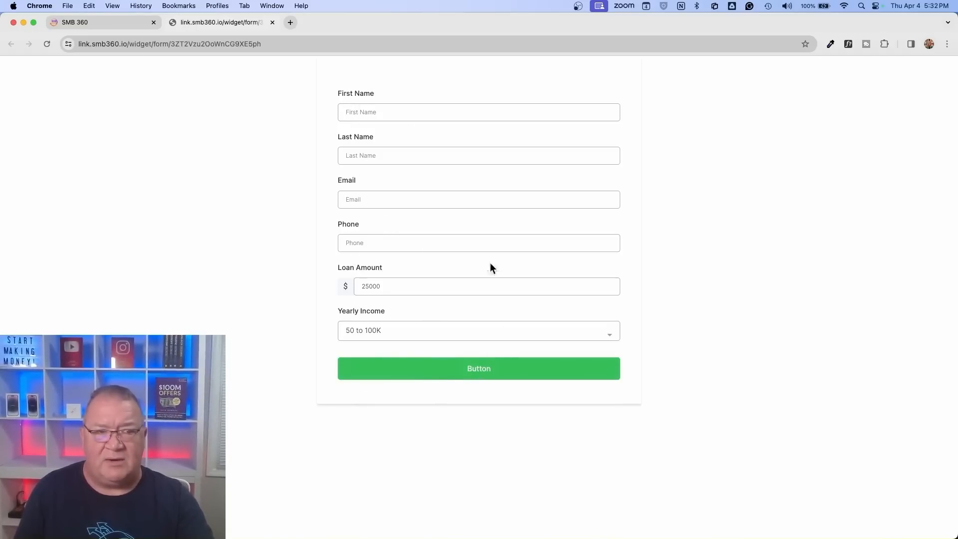
left_click(477, 368)
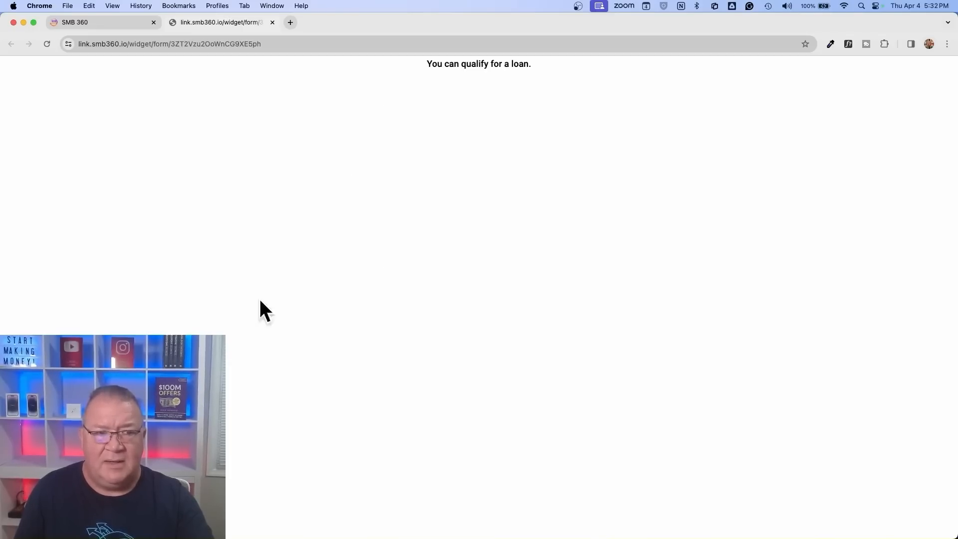
- Check the submitted form's message against the Yearly Income and Loan Amount conditions in the Loan Form builder
left_click_drag(397, 66, 591, 64)
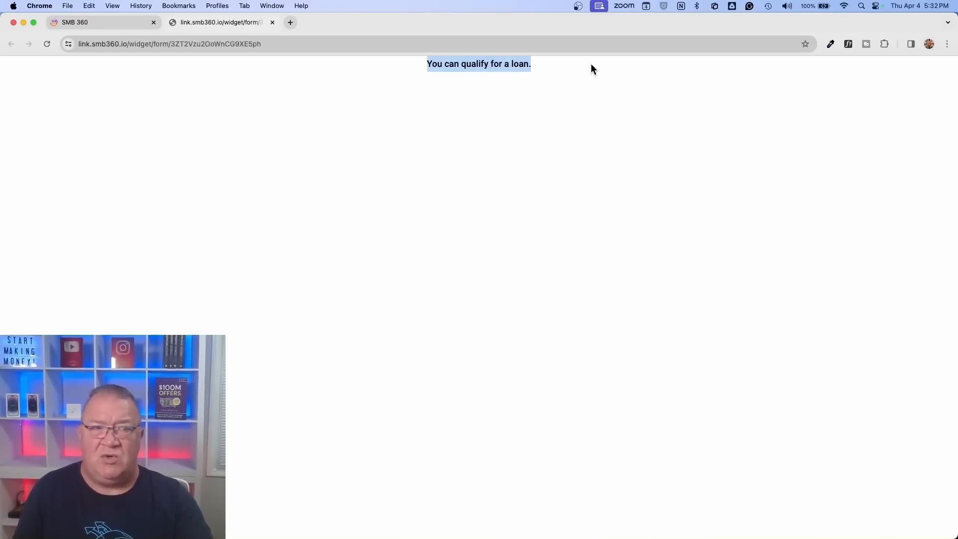
left_click(67, 21)
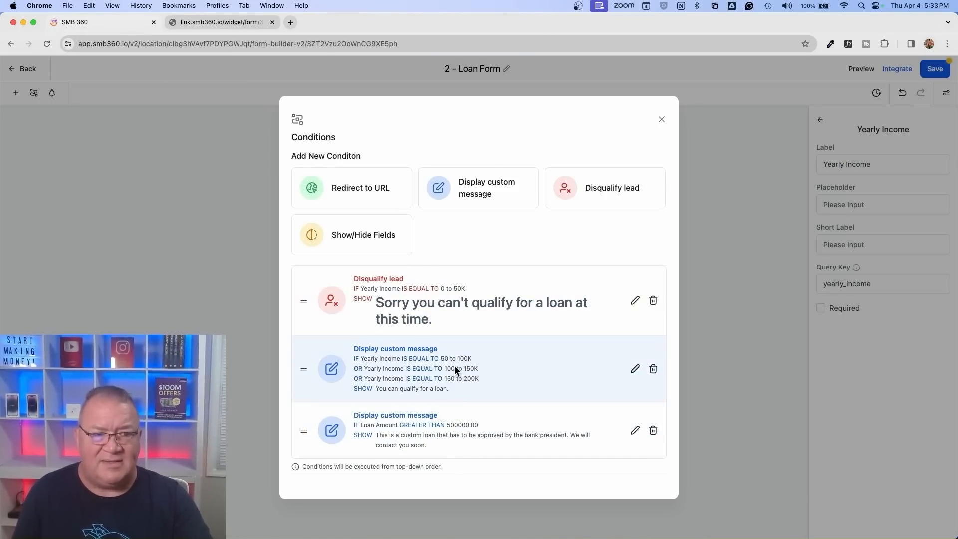
scroll(455, 366, "up", 5)
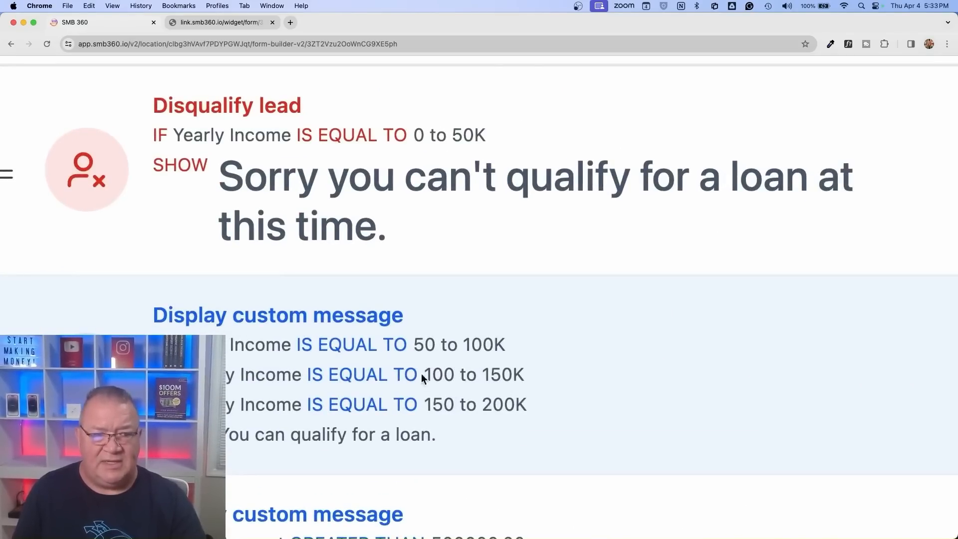
scroll(464, 436, "down", 5)
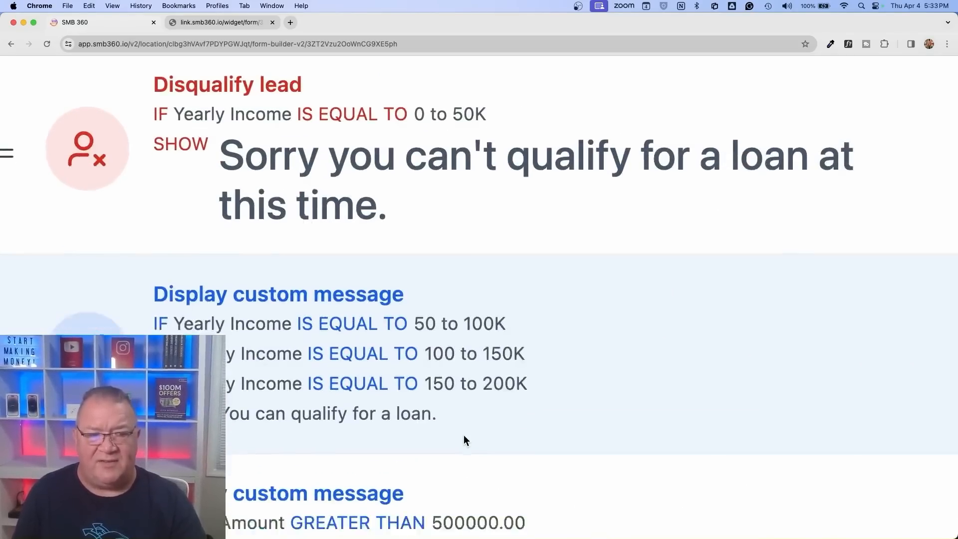
scroll(463, 435, "up", 3)
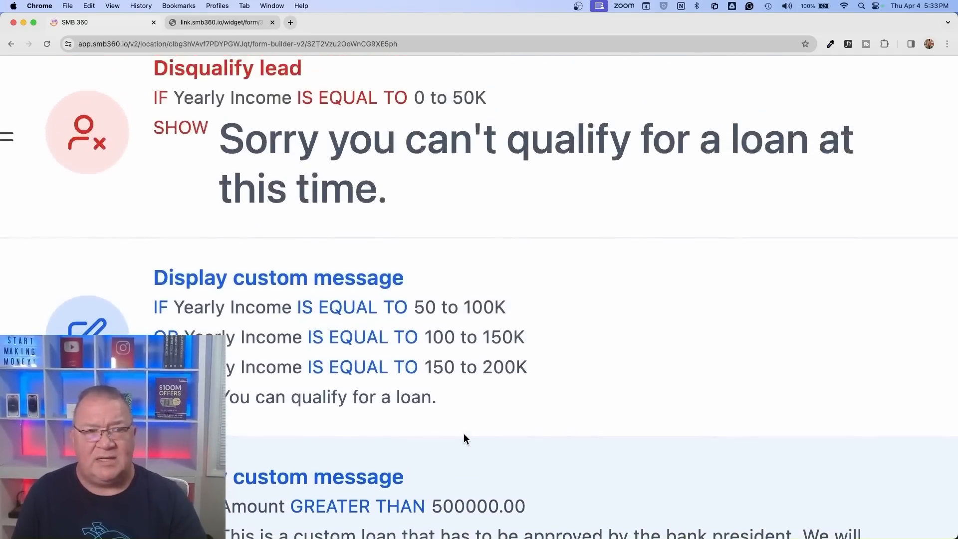
scroll(463, 434, "down", 5)
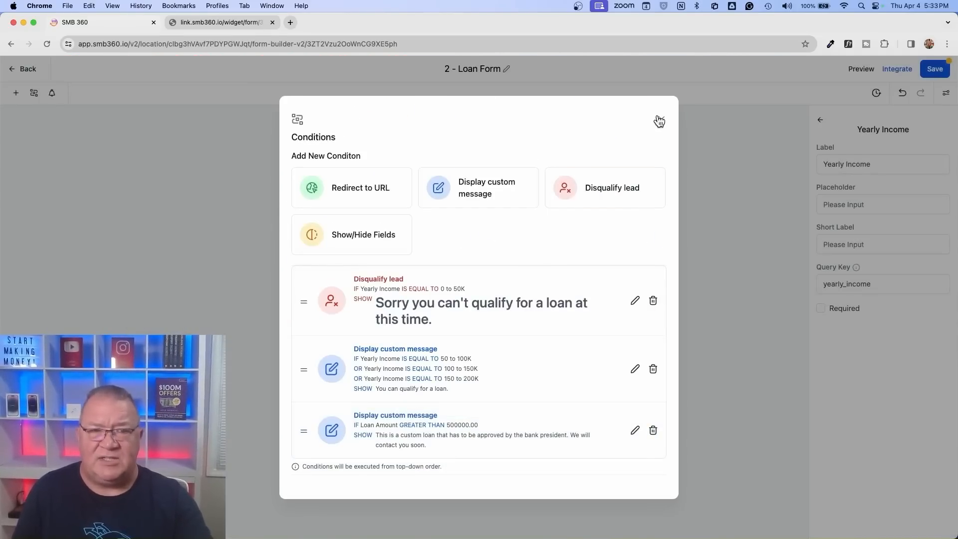
- Reload the previewed form and submit it with a Loan Amount of 600000 and a Yearly Income of 200K+
left_click(228, 22)
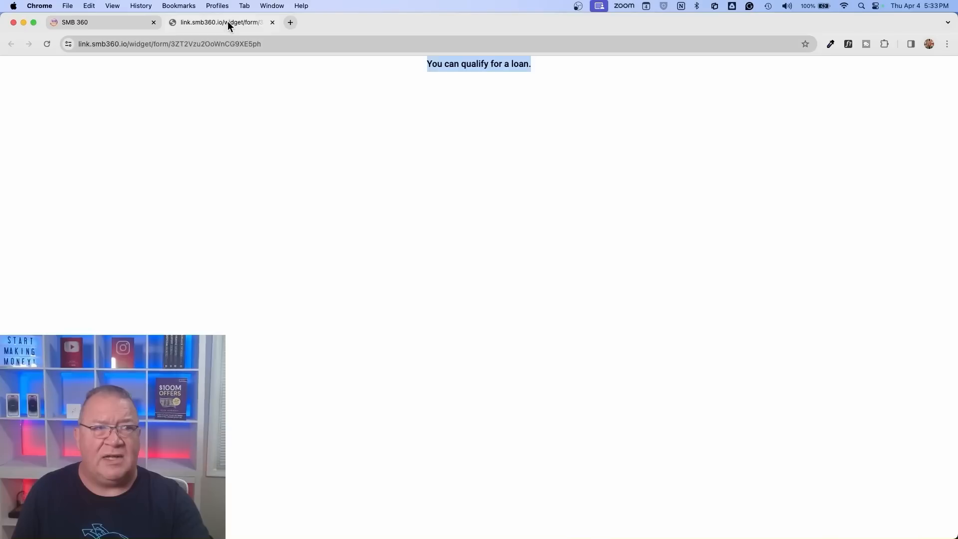
left_click(47, 44)
left_click(375, 289)
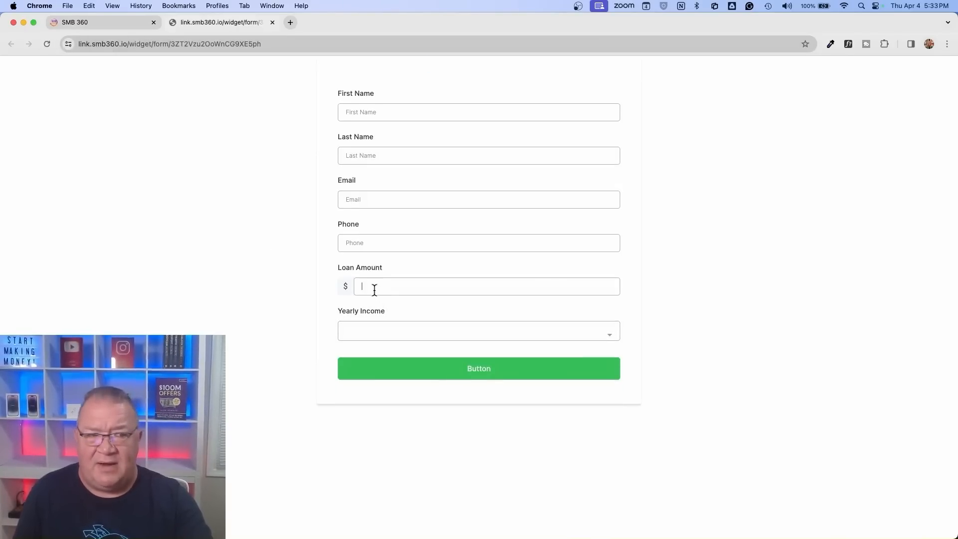
type("600000")
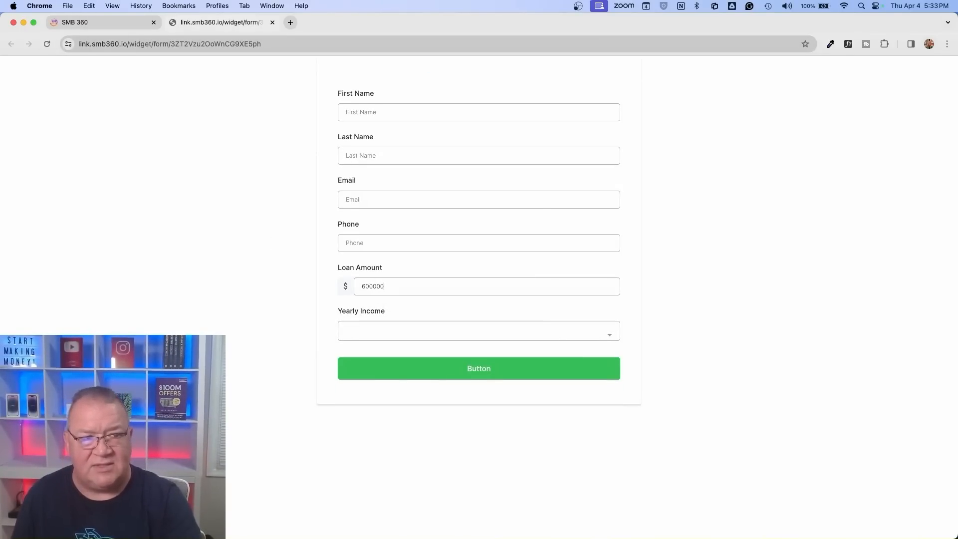
key("Tab")
left_click(370, 418)
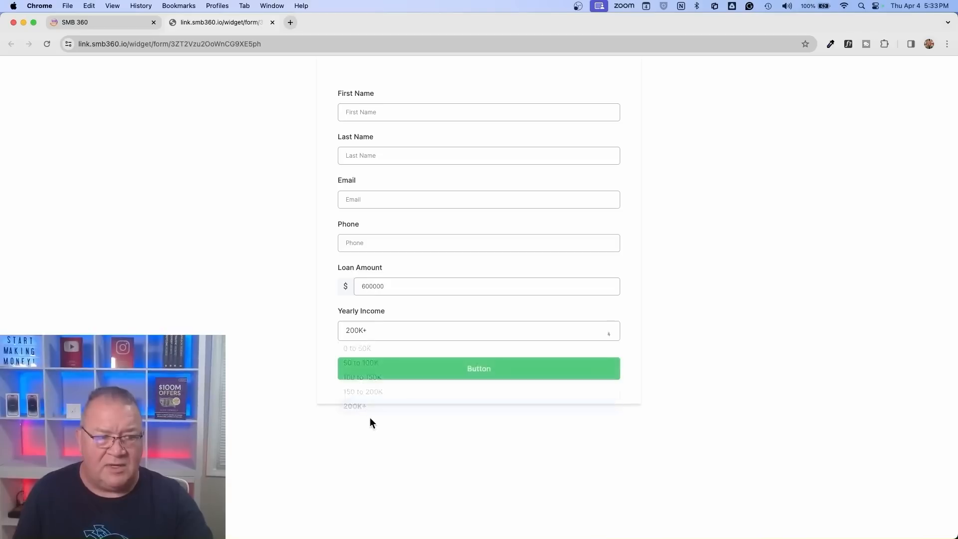
left_click(475, 367)
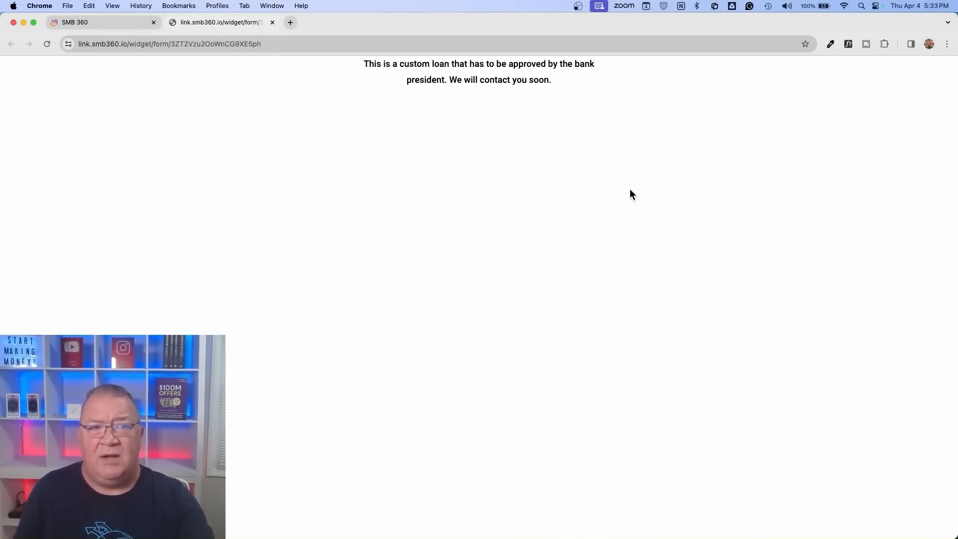